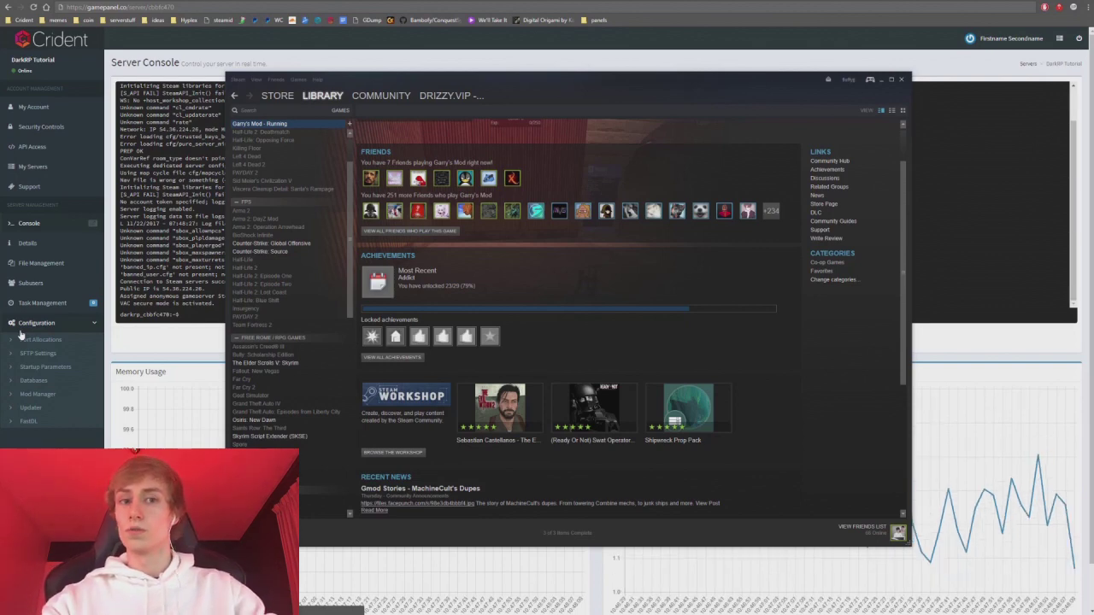
Open the Garry's Mod workshop from the game's library page and browse its collections
double_click(495, 77)
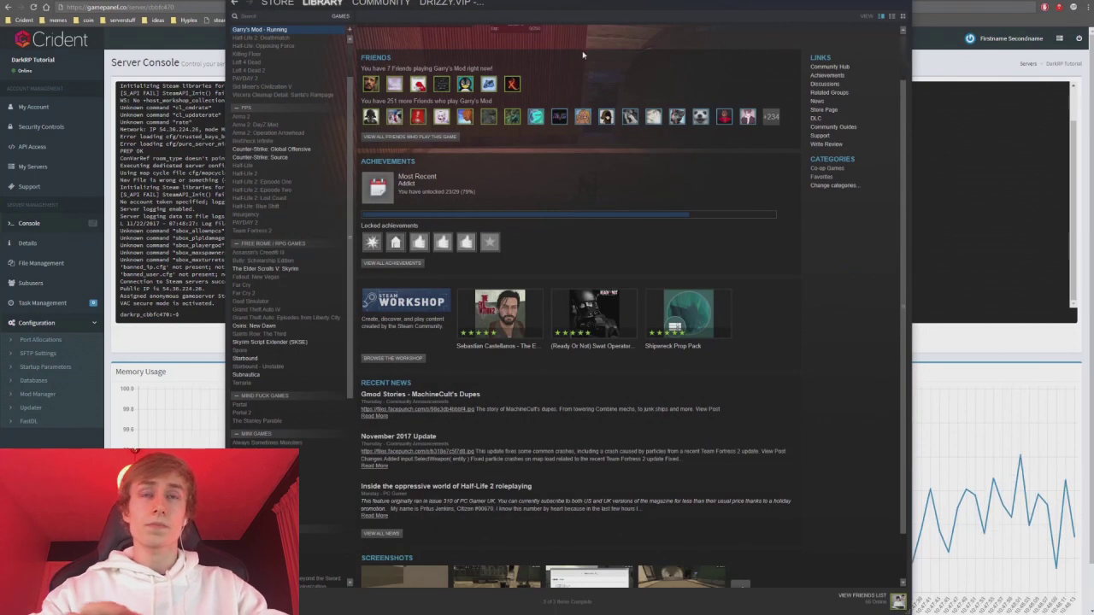
scroll(547, 174, up, 2)
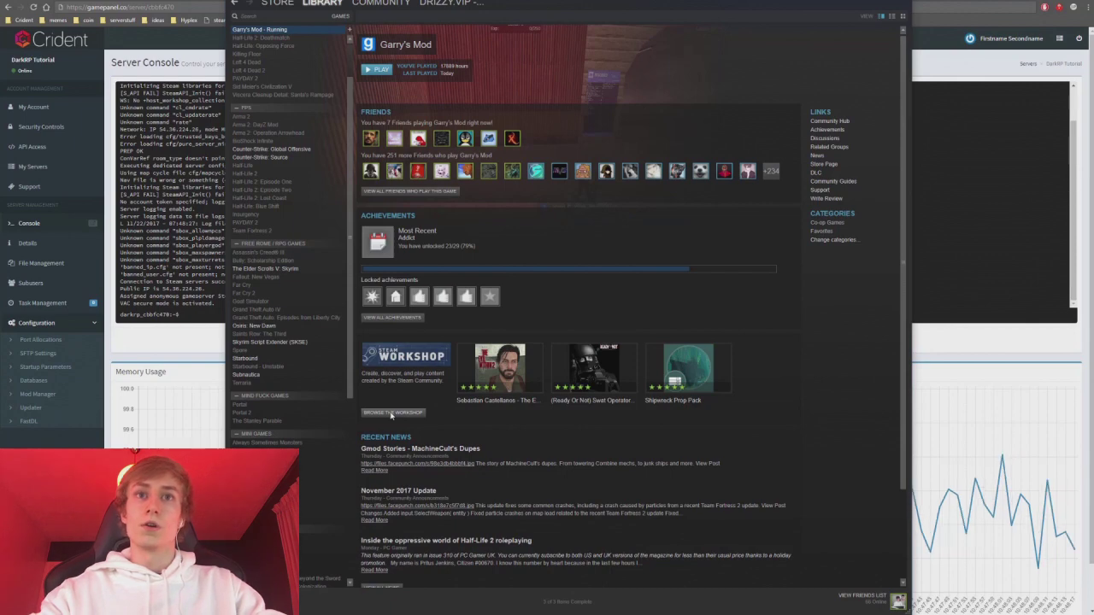
scroll(324, 237, up, 2)
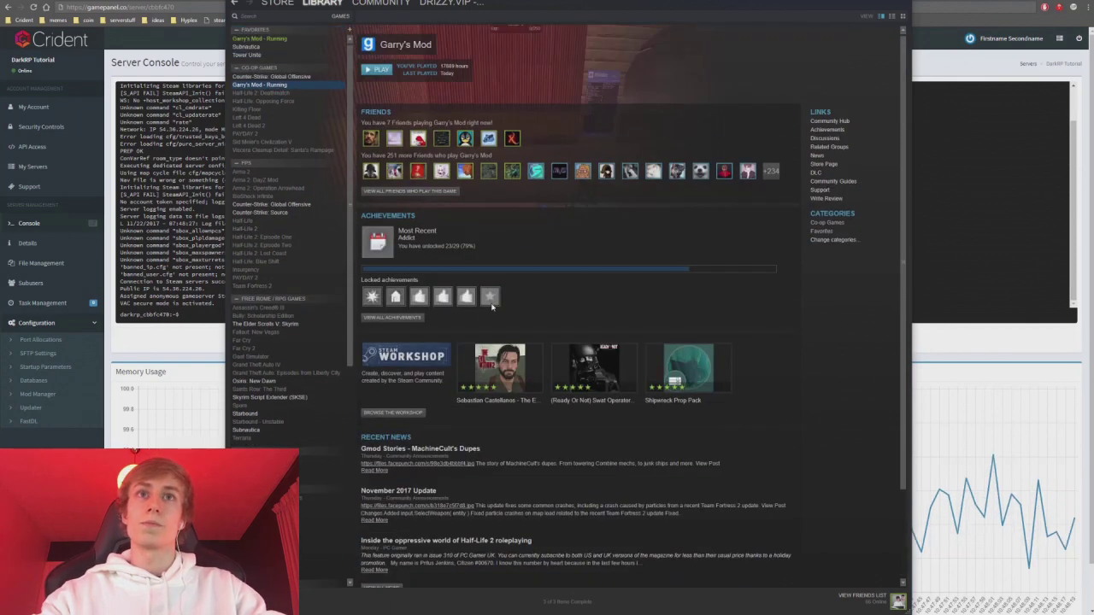
click(393, 412)
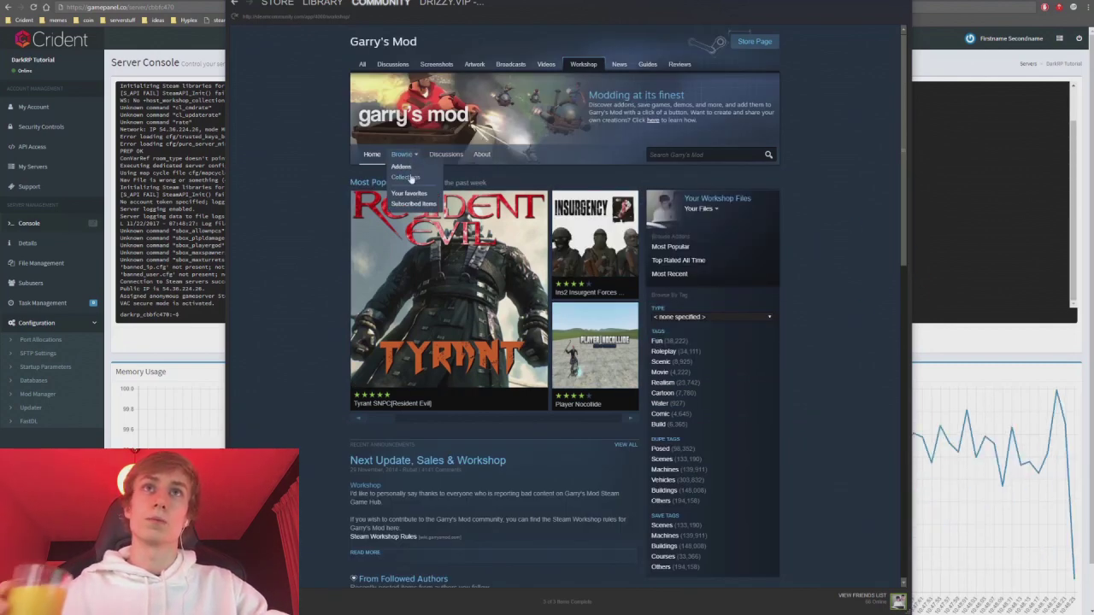
click(410, 180)
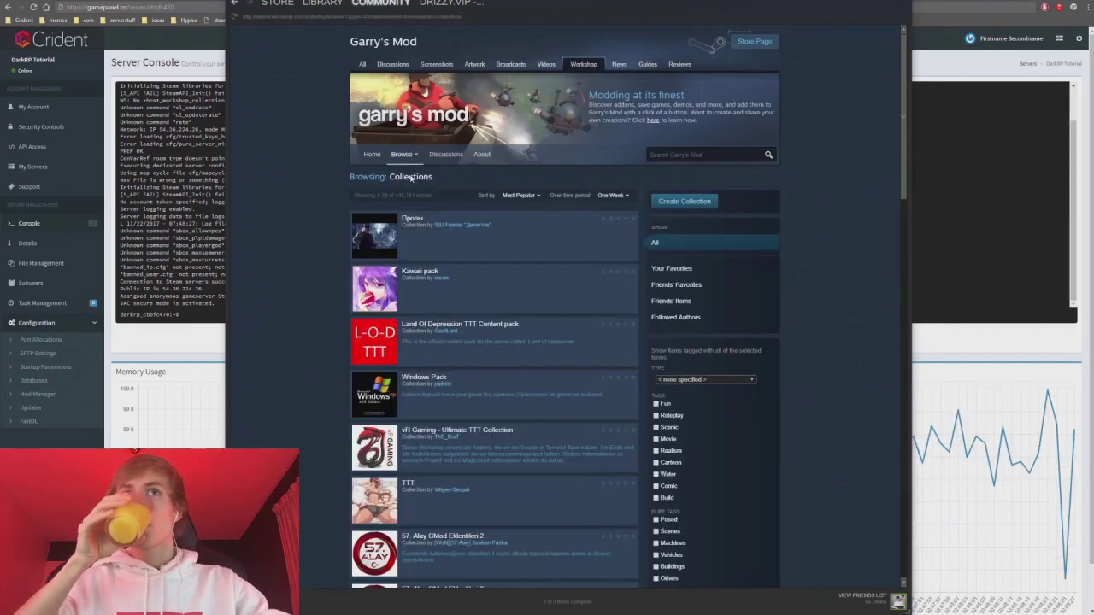
Start a new workshop collection titled "Tutorial" and choose a PNG file as its branding image
scroll(796, 176, down, 2)
scroll(796, 176, up, 2)
scroll(798, 177, down, 2)
scroll(789, 200, up, 2)
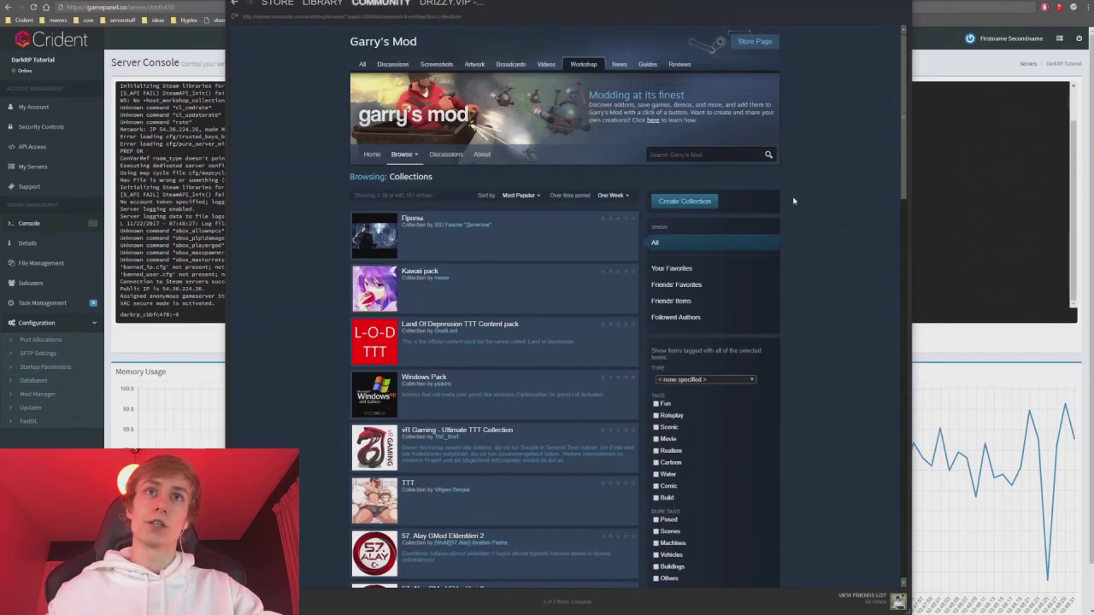
click(684, 201)
click(415, 129)
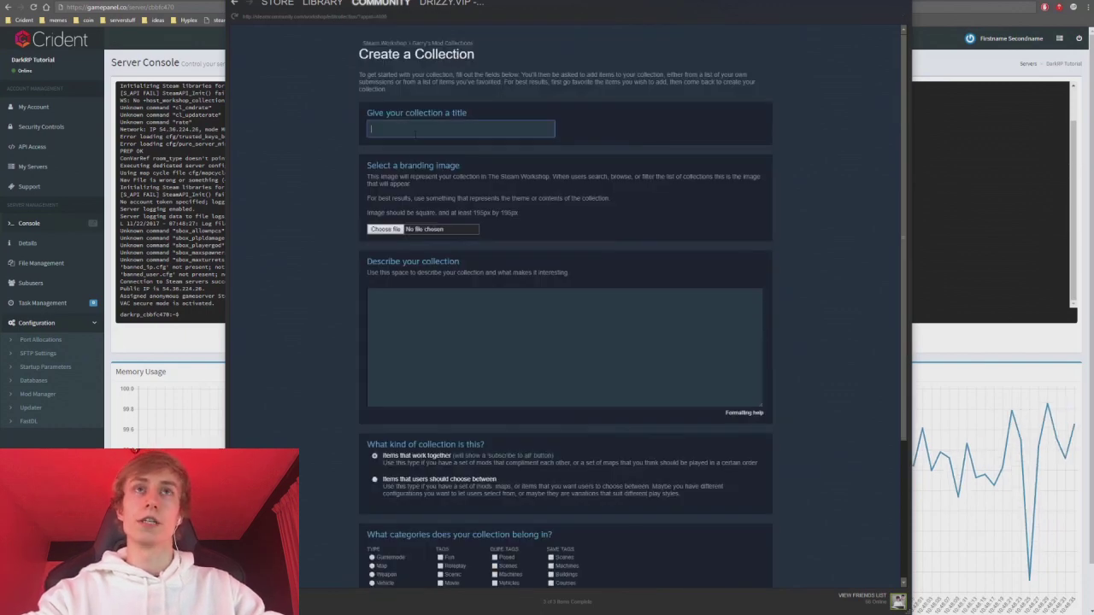
text(Tutorial)
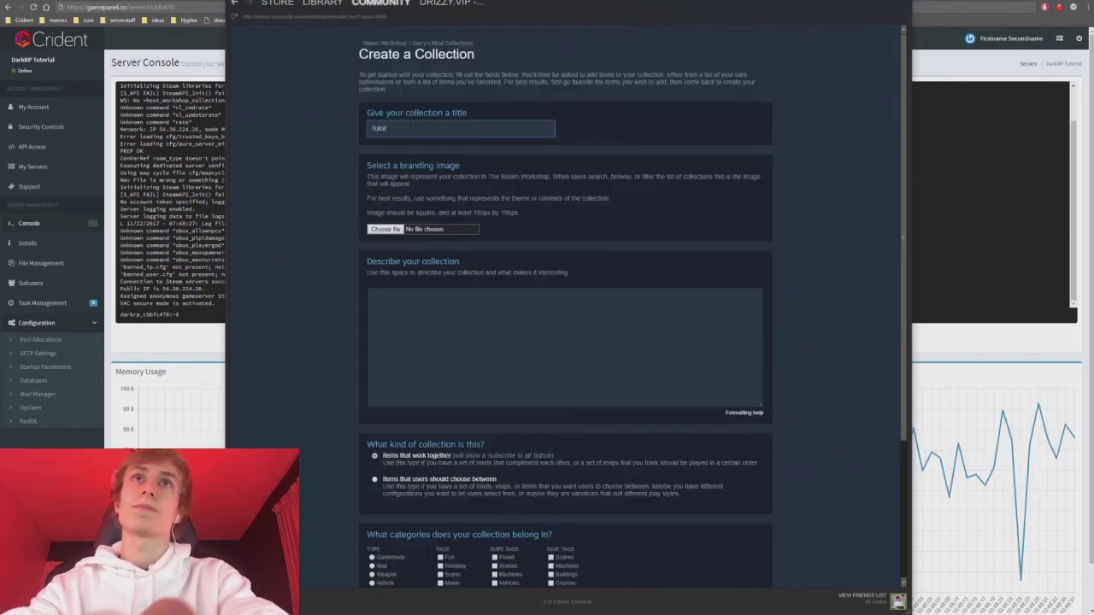
click(385, 229)
click(386, 229)
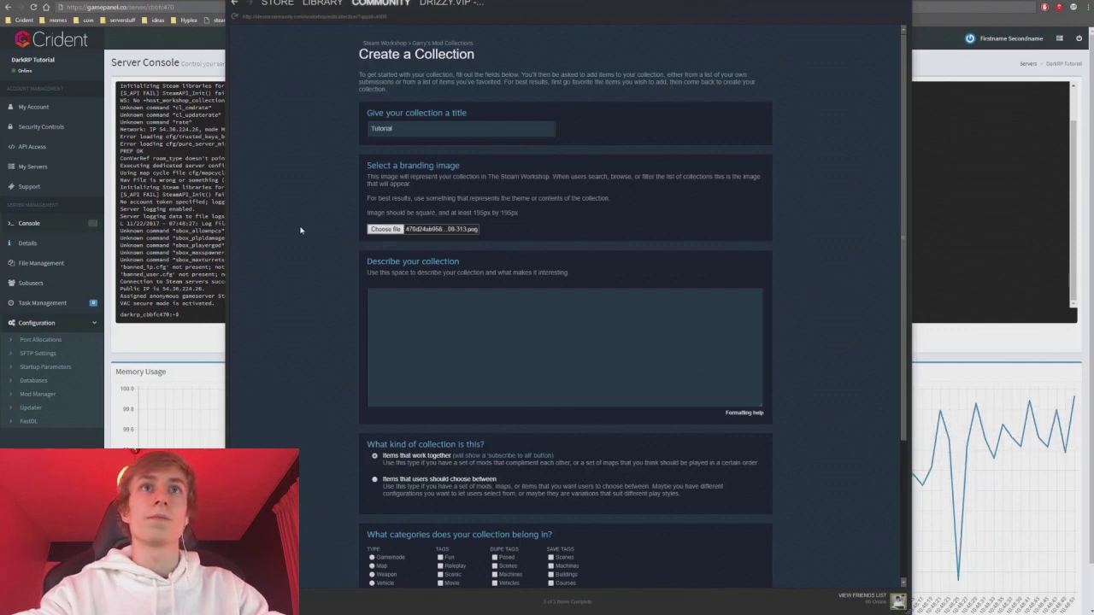
Enter "Don't use this!" as the collection's description
scroll(310, 228, down, 2)
click(410, 137)
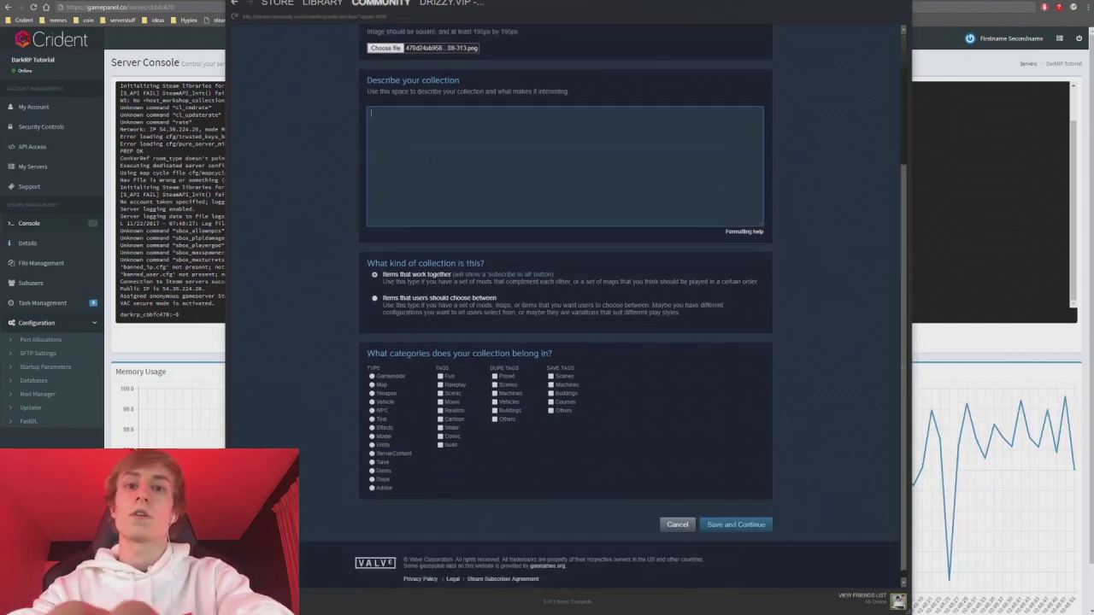
text(Don't use these)
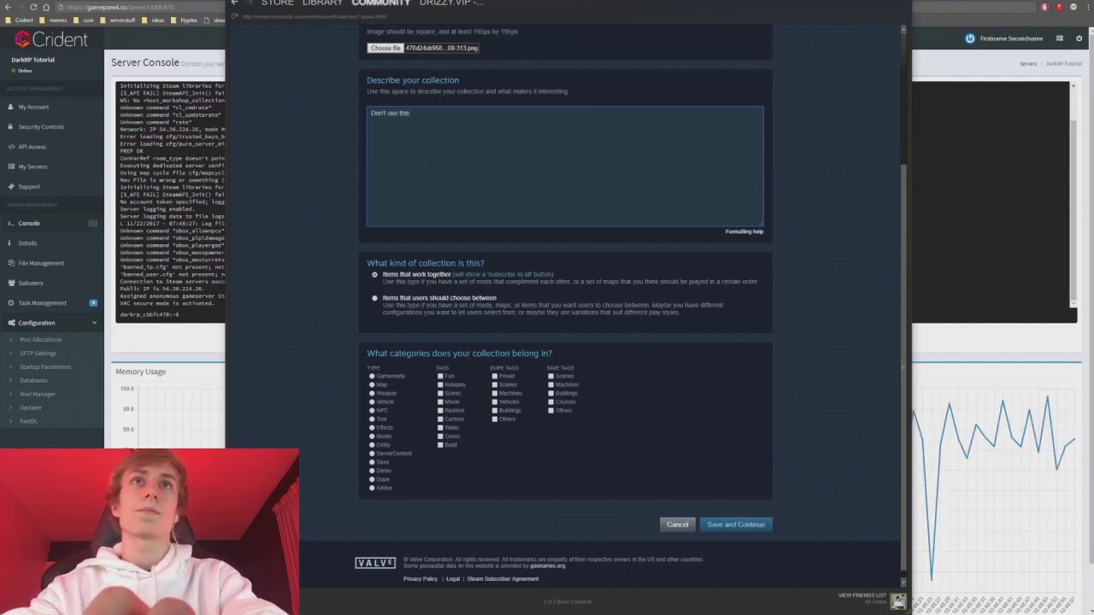
click(313, 237)
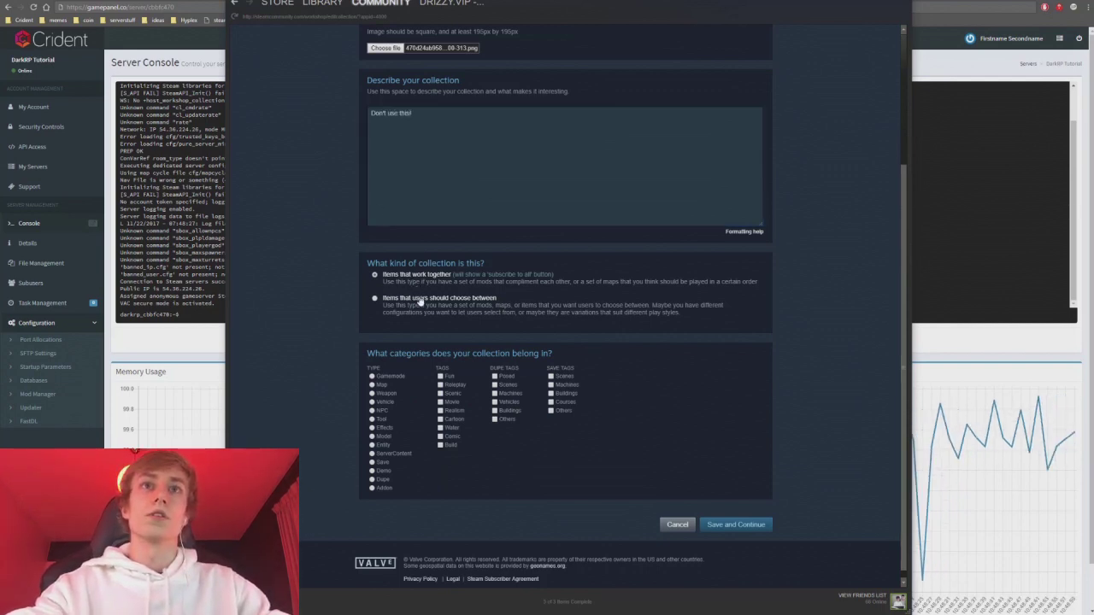
Set the collection kind to items that work together, with the ServerContent category, and save to continue to its contents
scroll(298, 252, down, 1)
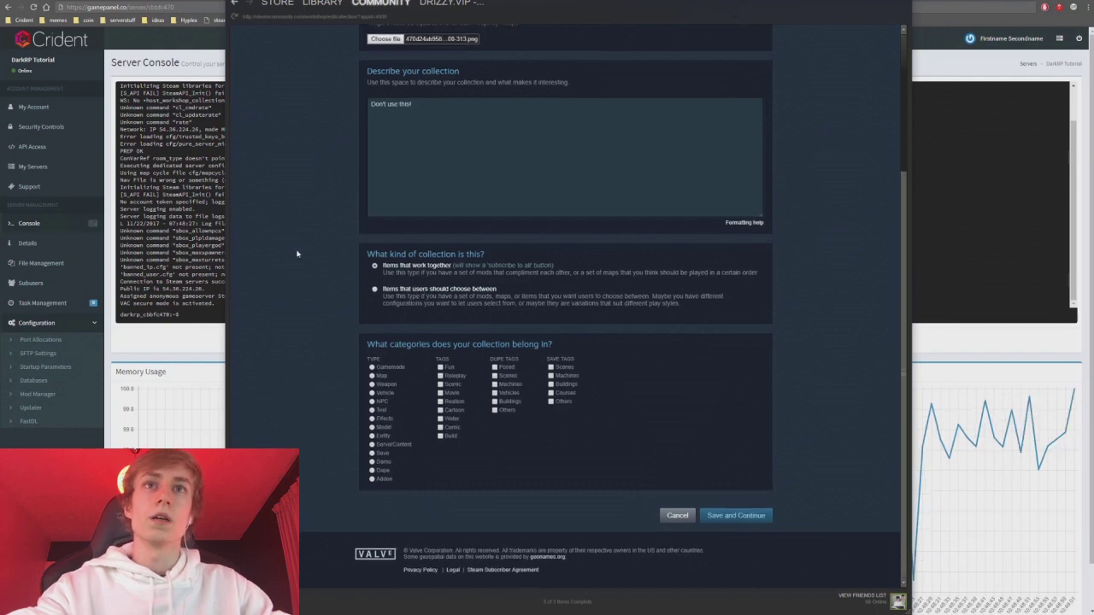
click(469, 267)
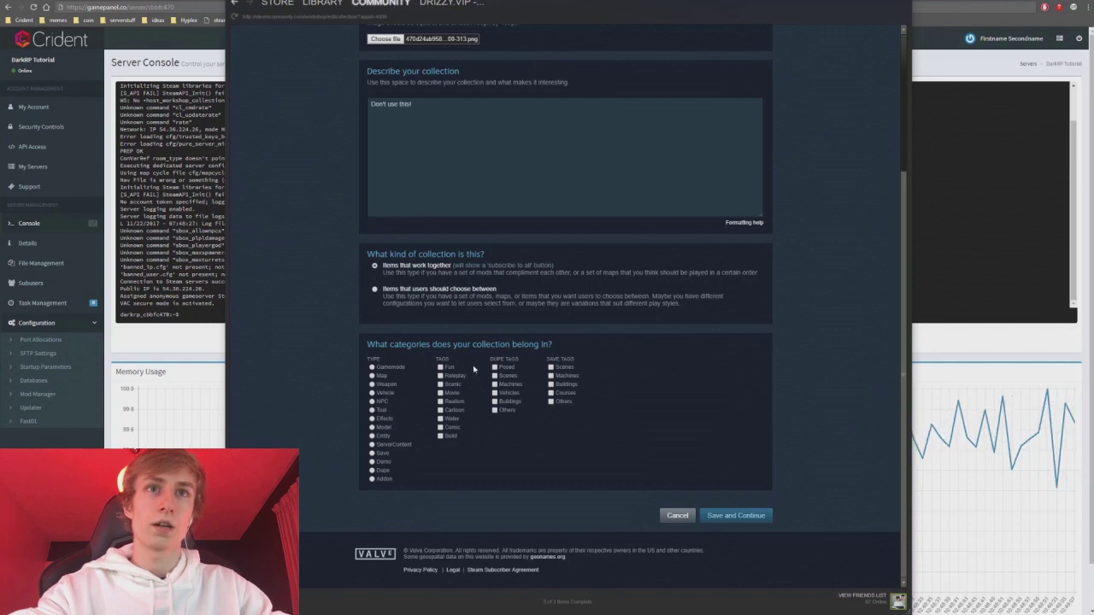
click(373, 445)
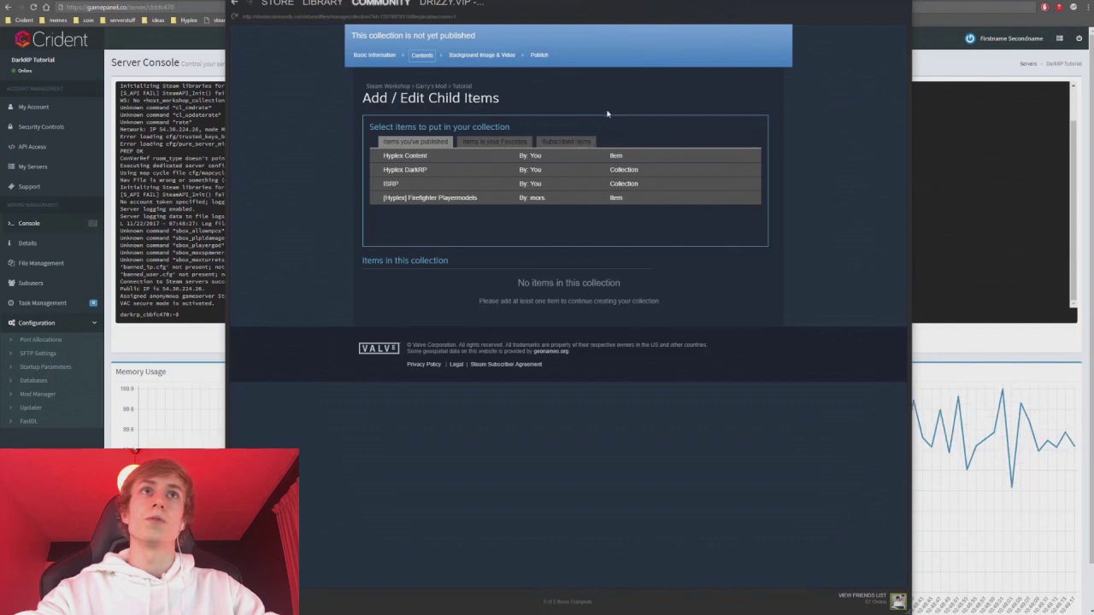
Look through the subscribed items that can be put in the collection
click(568, 141)
scroll(610, 169, down, 8)
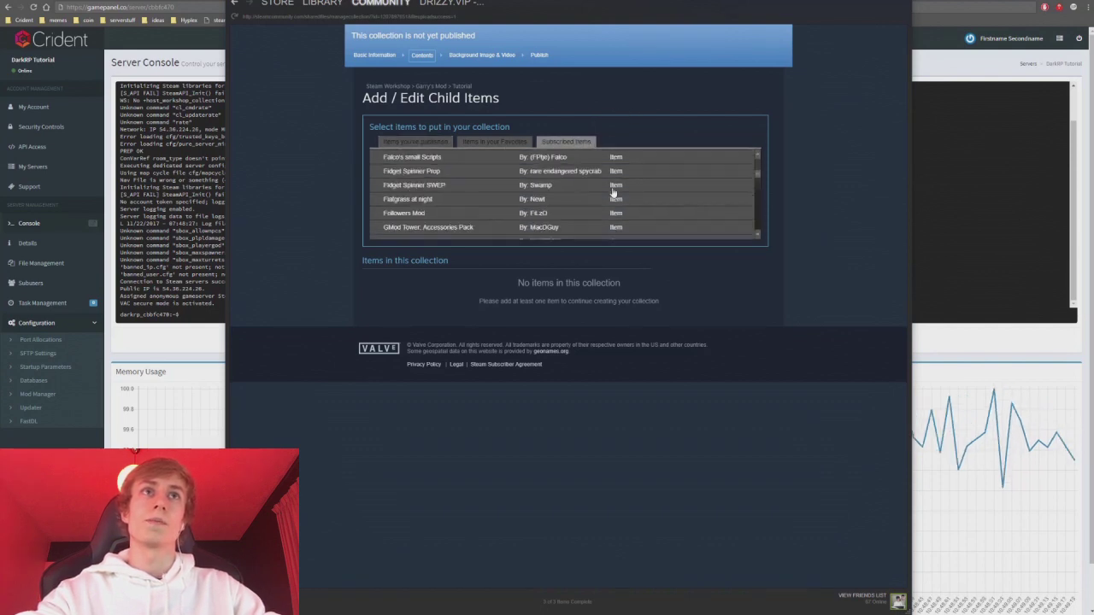
scroll(613, 174, down, 5)
scroll(598, 201, up, 15)
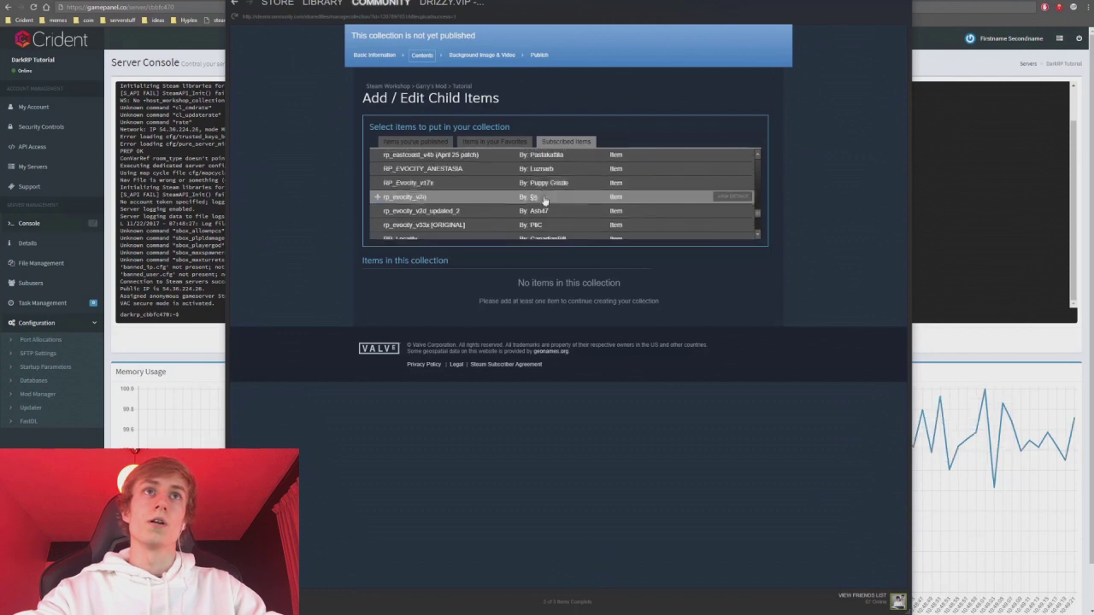
scroll(582, 222, up, 1)
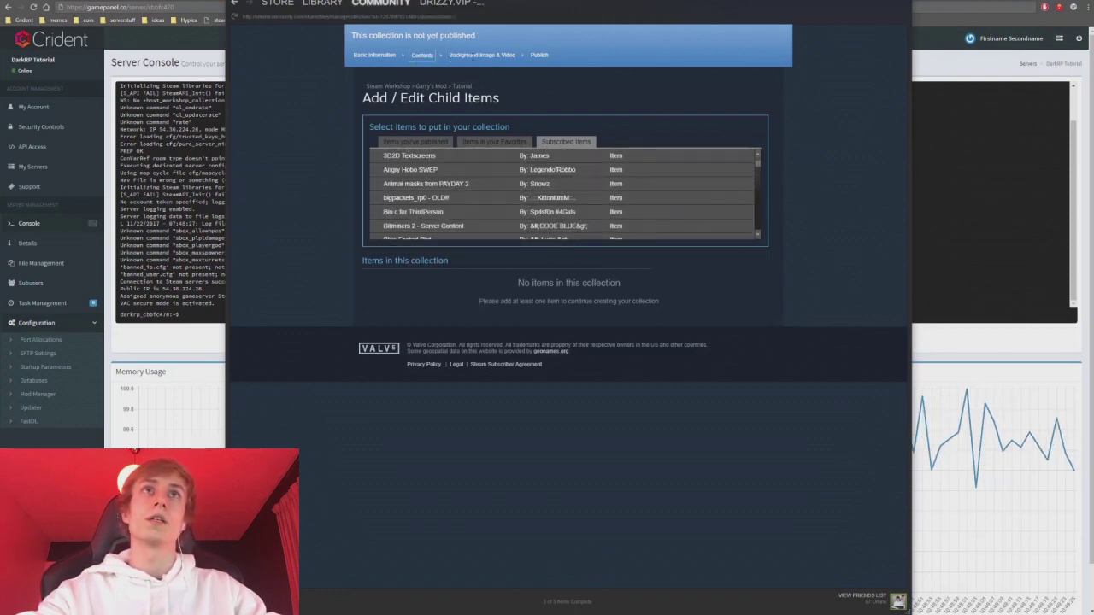
Find the Player Nocollide addon among the Garry's Mod workshop addons and add it to the Tutorial collection
click(431, 88)
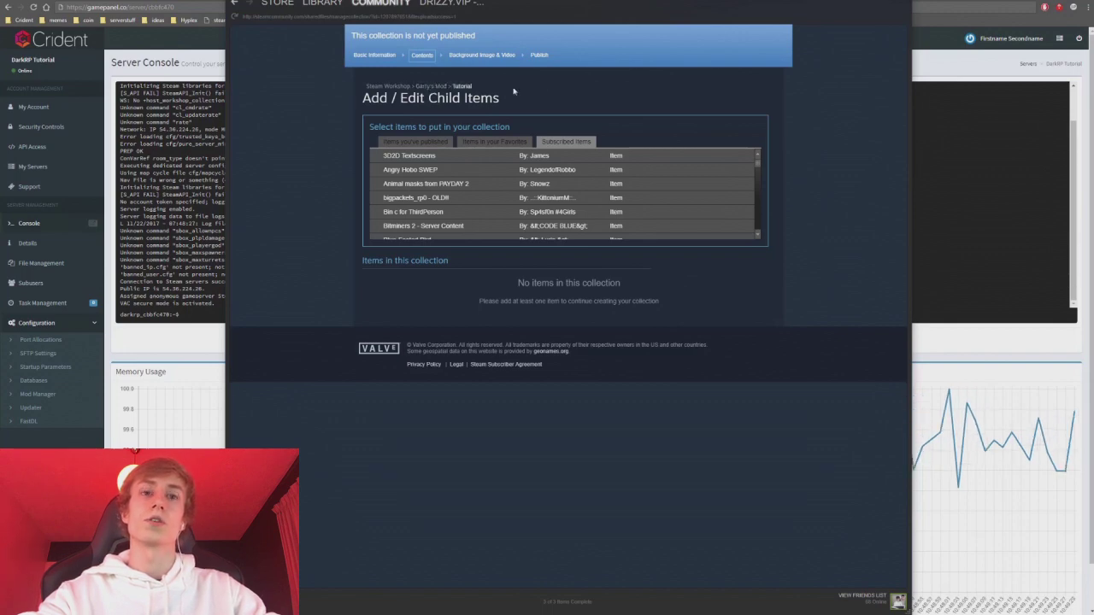
scroll(804, 194, down, 4)
scroll(799, 201, up, 4)
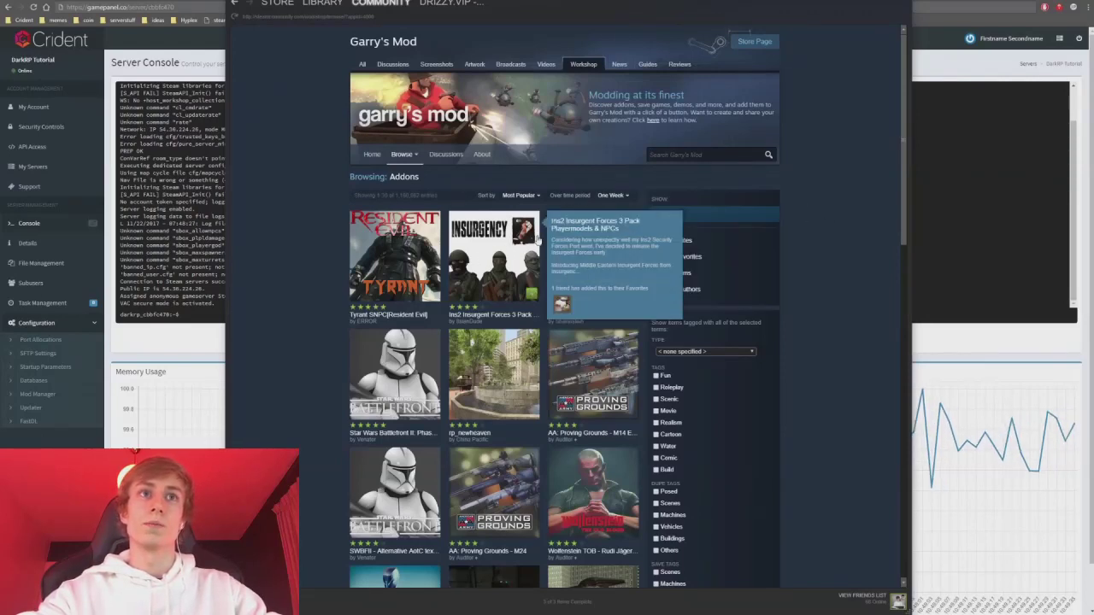
click(603, 254)
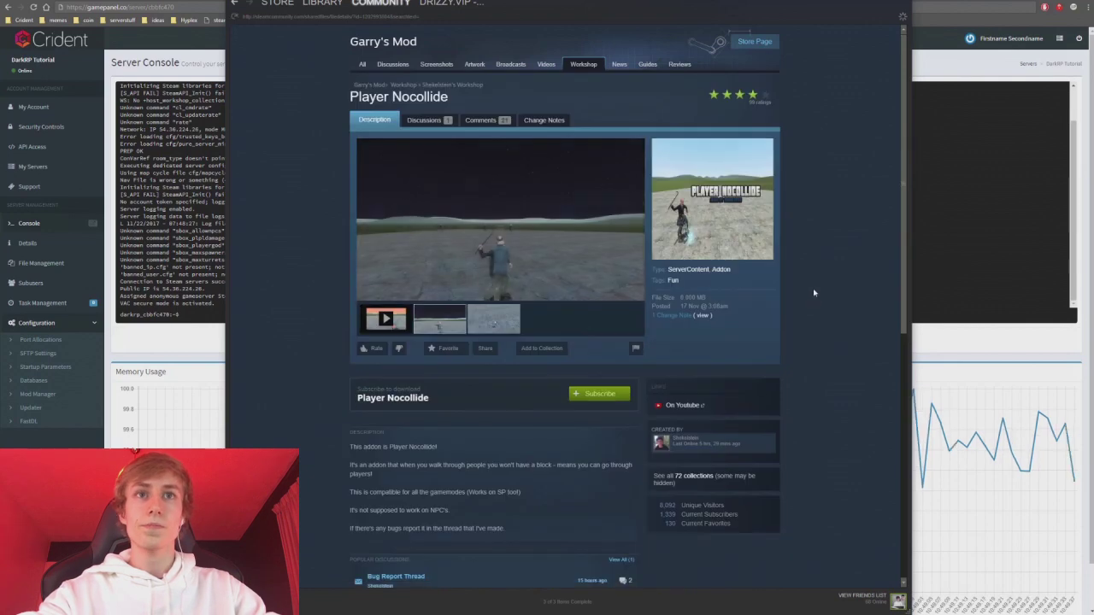
click(551, 348)
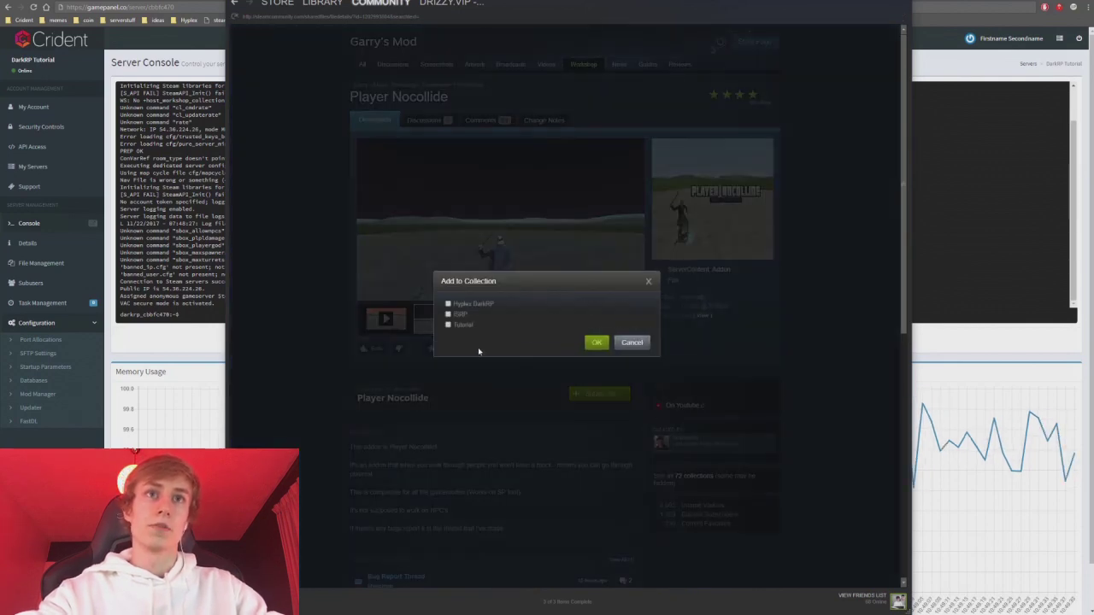
click(453, 327)
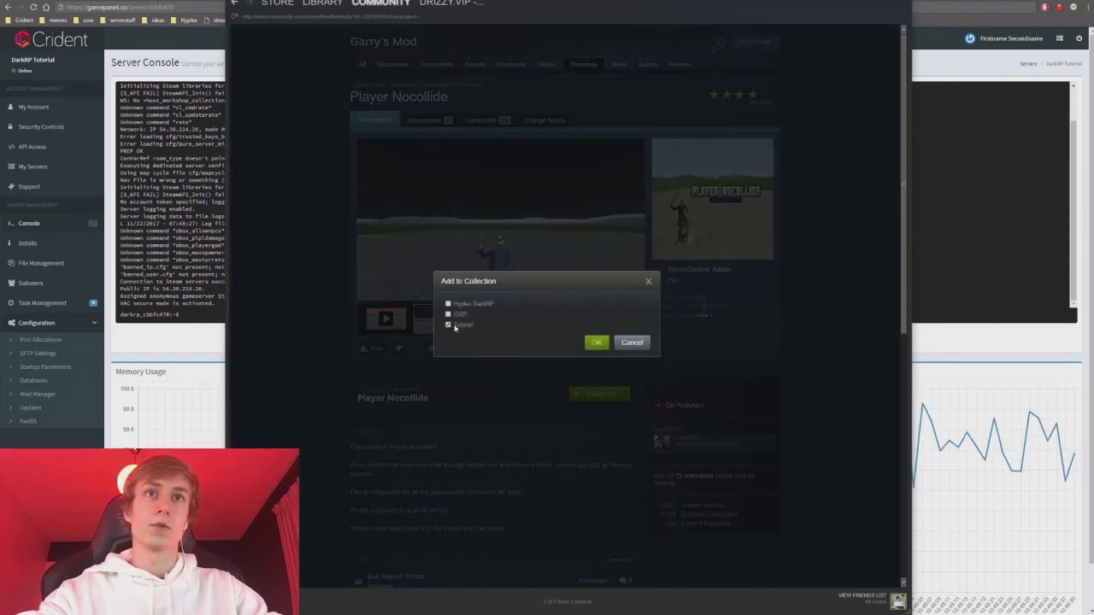
click(597, 342)
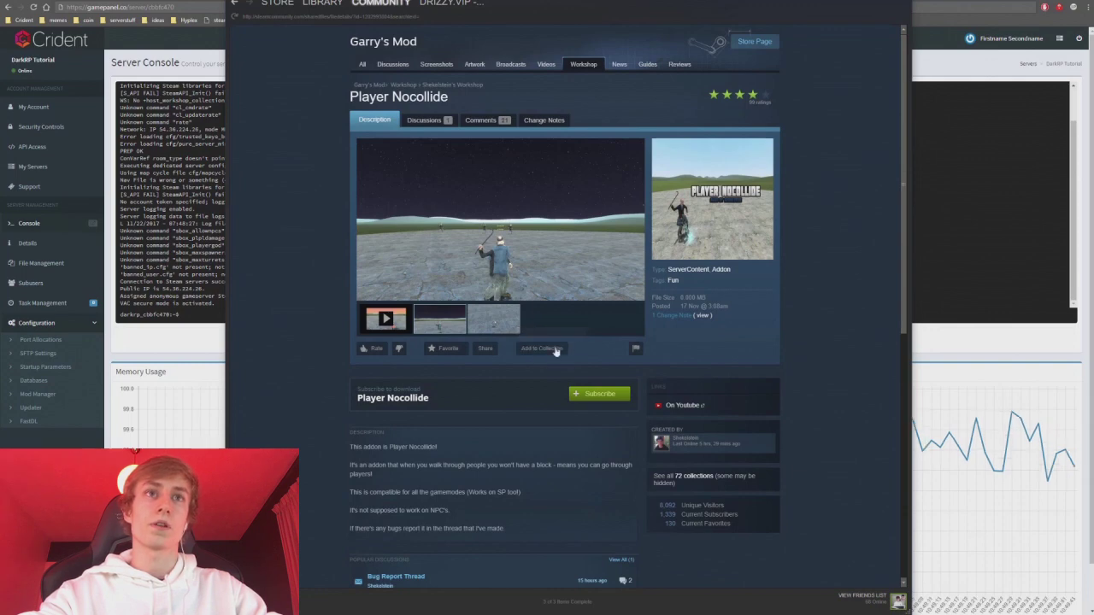
click(538, 349)
click(362, 268)
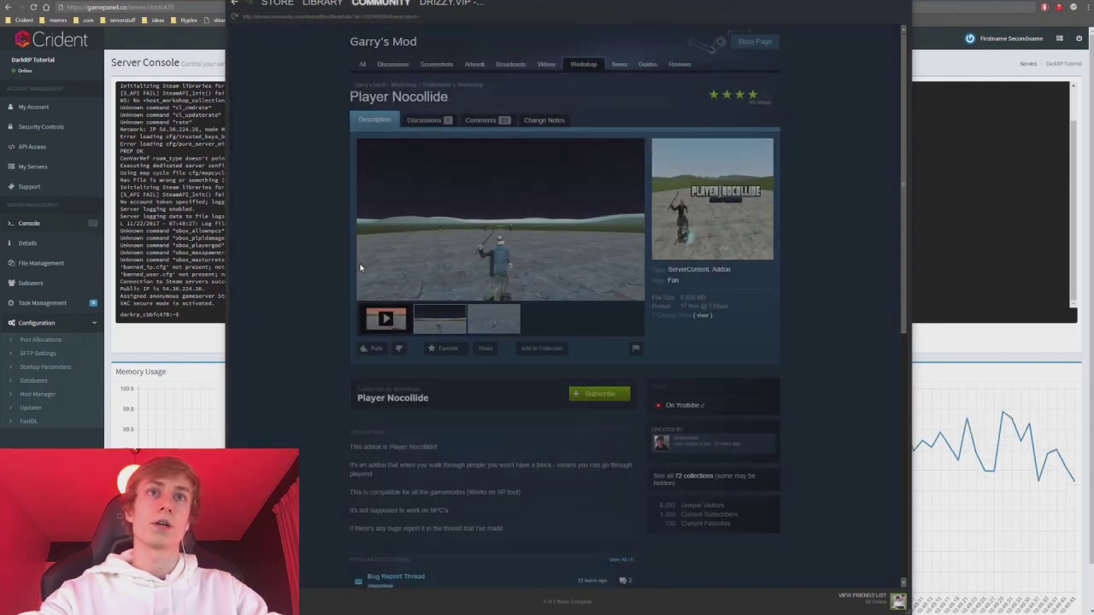
Find the "SWBFII - Alternative AotC textures." addon among the workshop's most popular addons and add it to the Tutorial collection
click(412, 86)
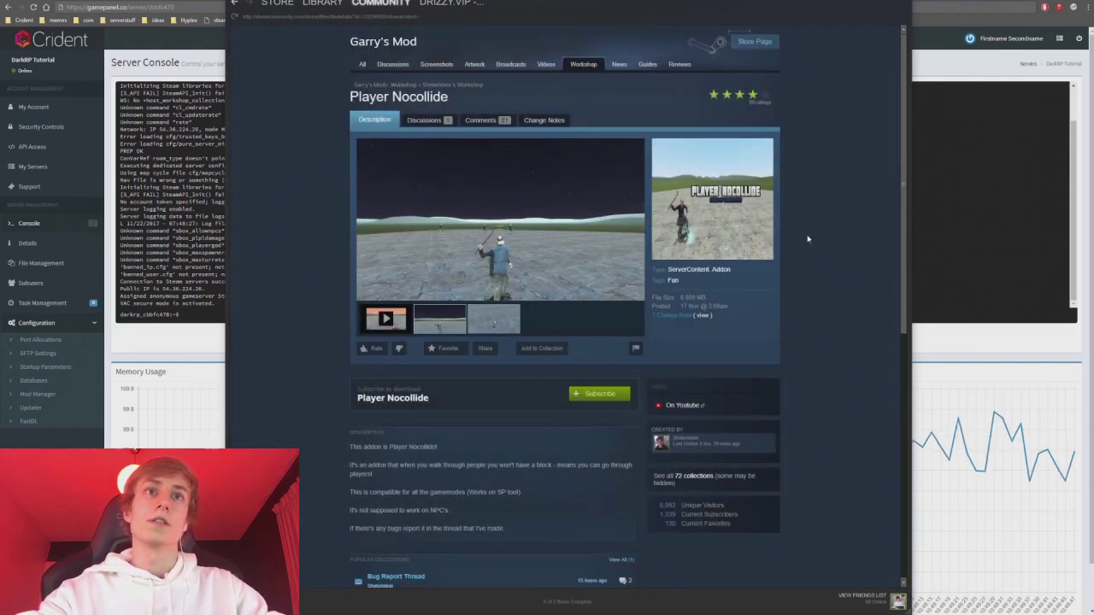
scroll(782, 224, down, 3)
scroll(782, 225, up, 3)
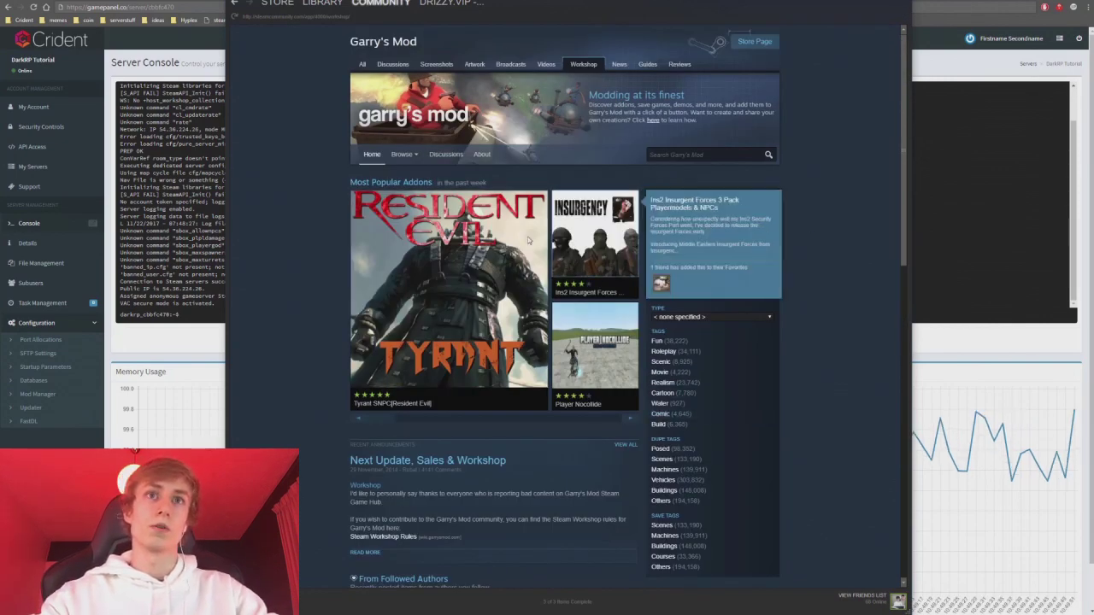
click(631, 420)
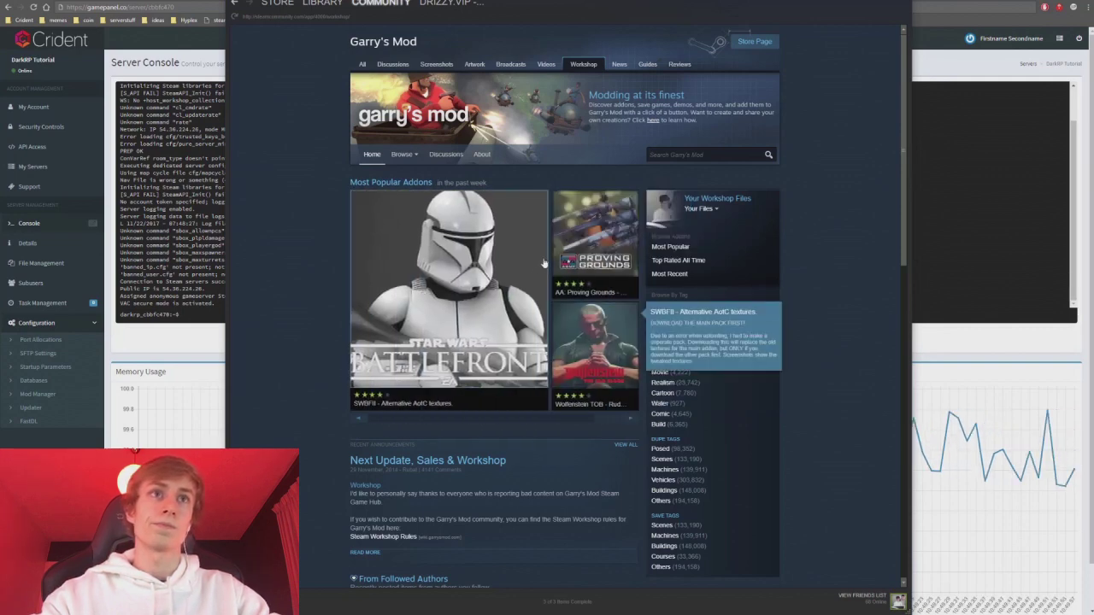
click(468, 318)
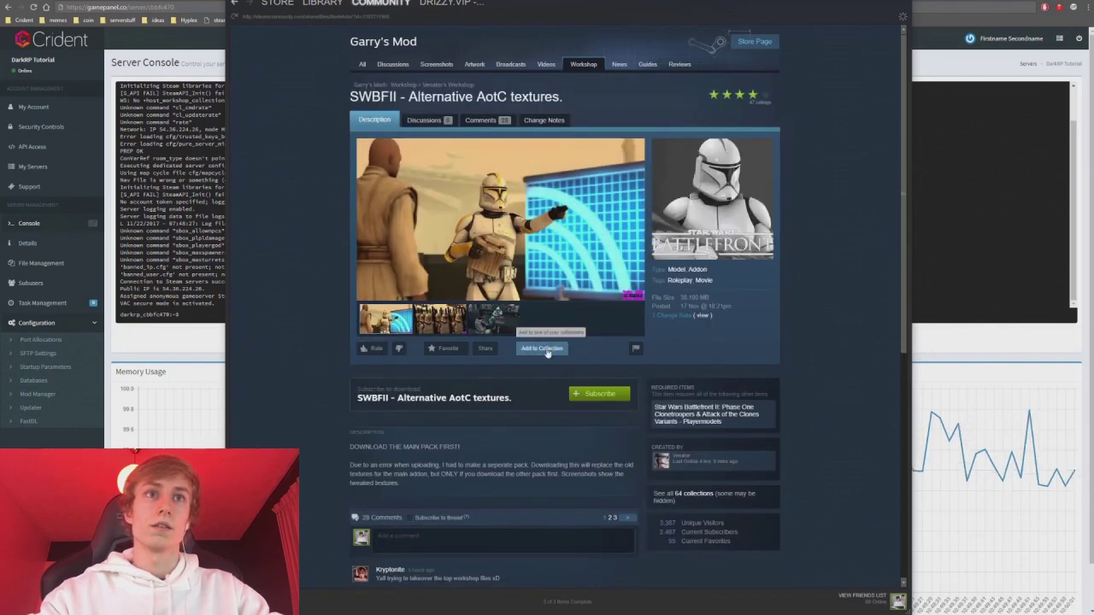
click(544, 342)
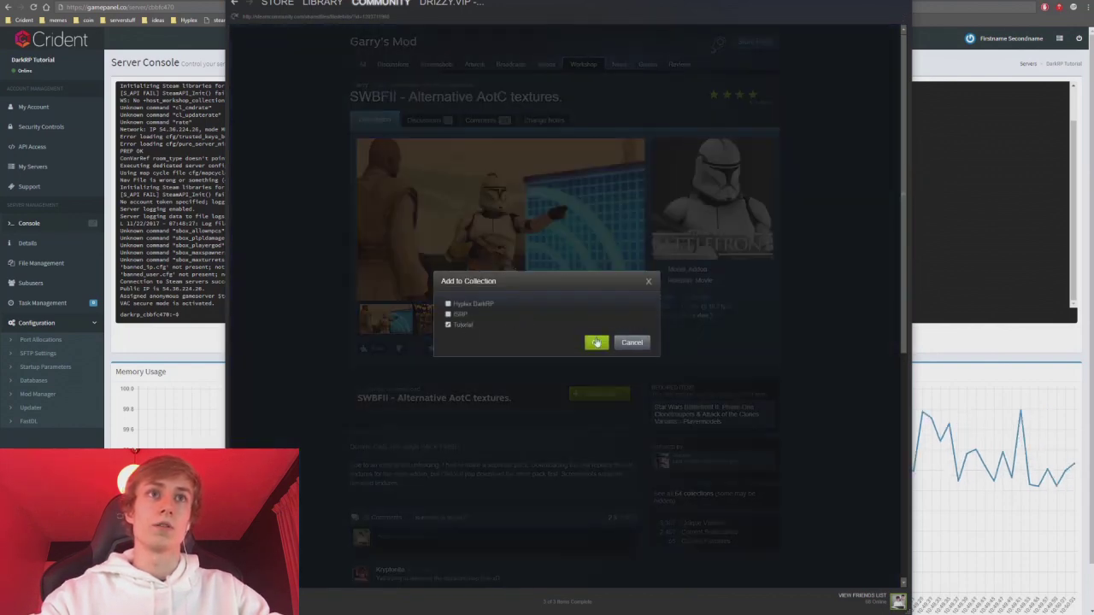
click(596, 341)
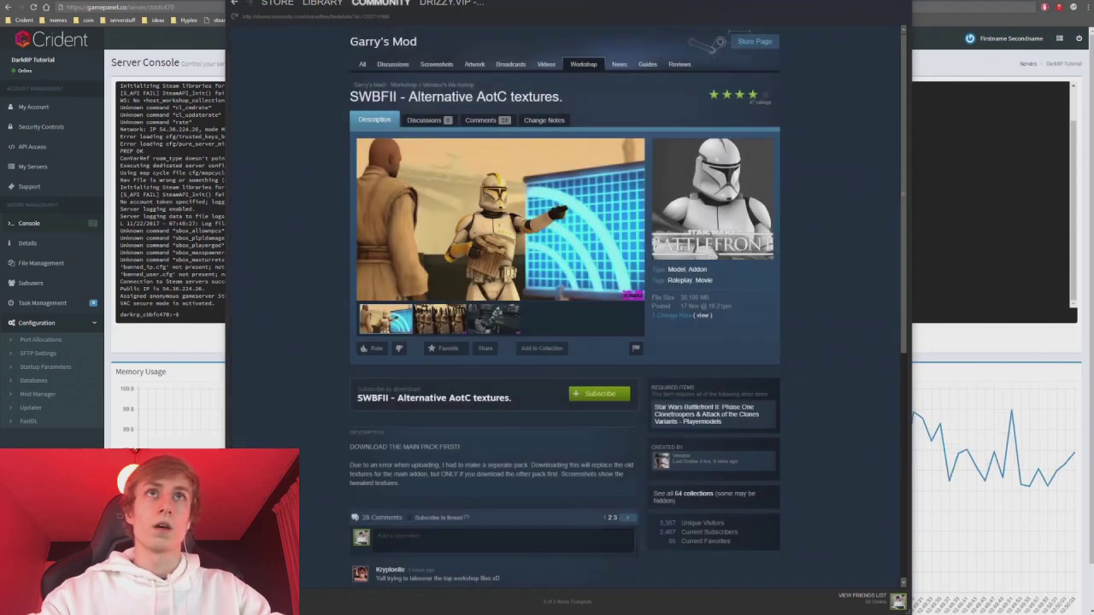
Return to the workshop home page and look through the followed authors' items and the most popular list
key(alt+Left)
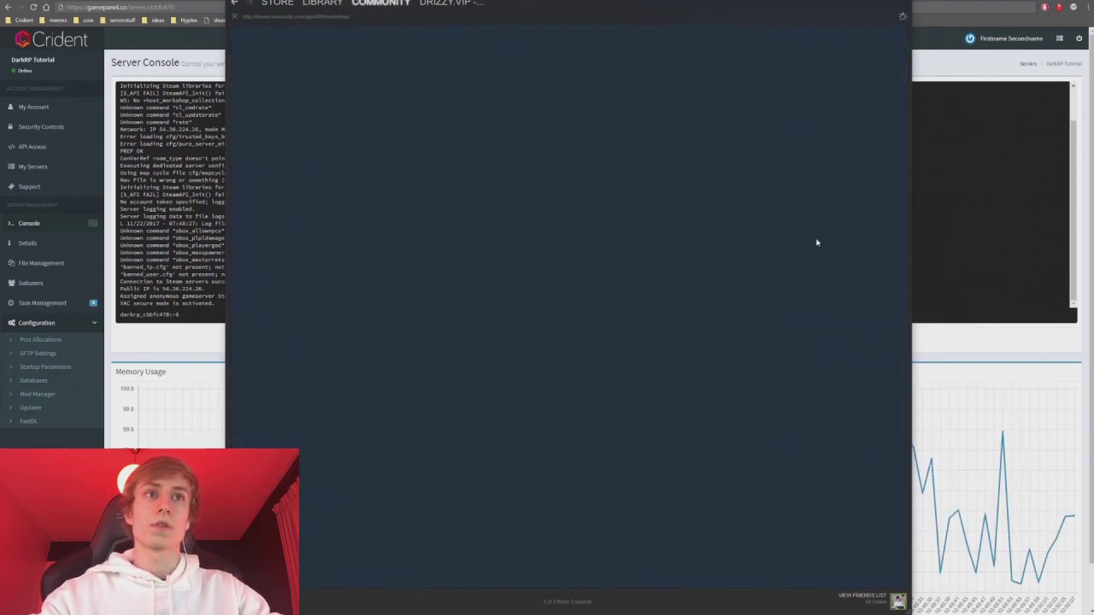
scroll(816, 243, down, 3)
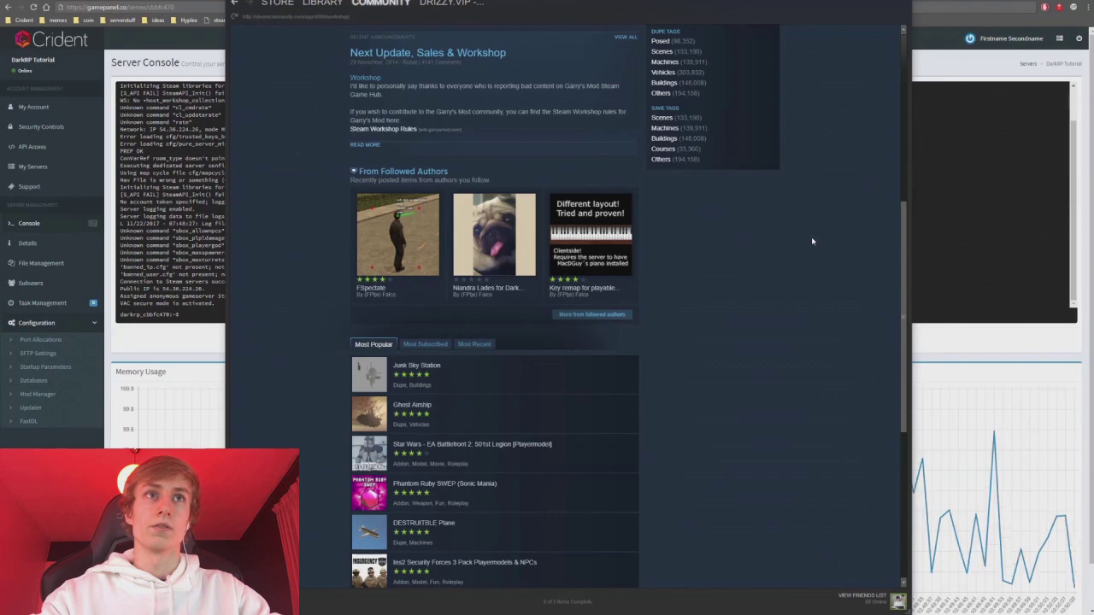
mouse_move(624, 222)
scroll(751, 252, down, 3)
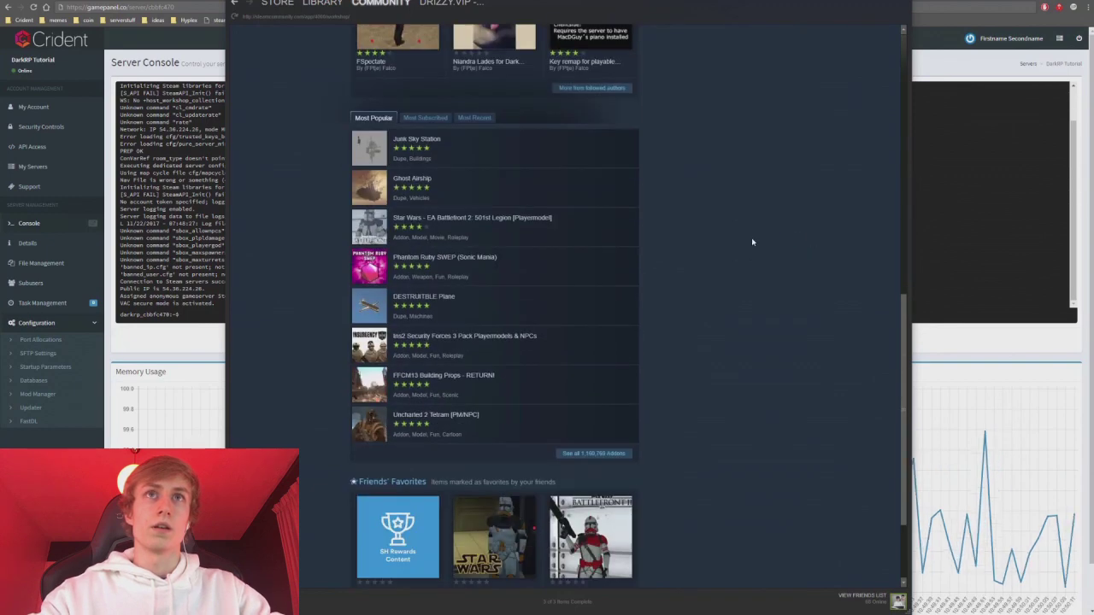
scroll(753, 242, up, 2)
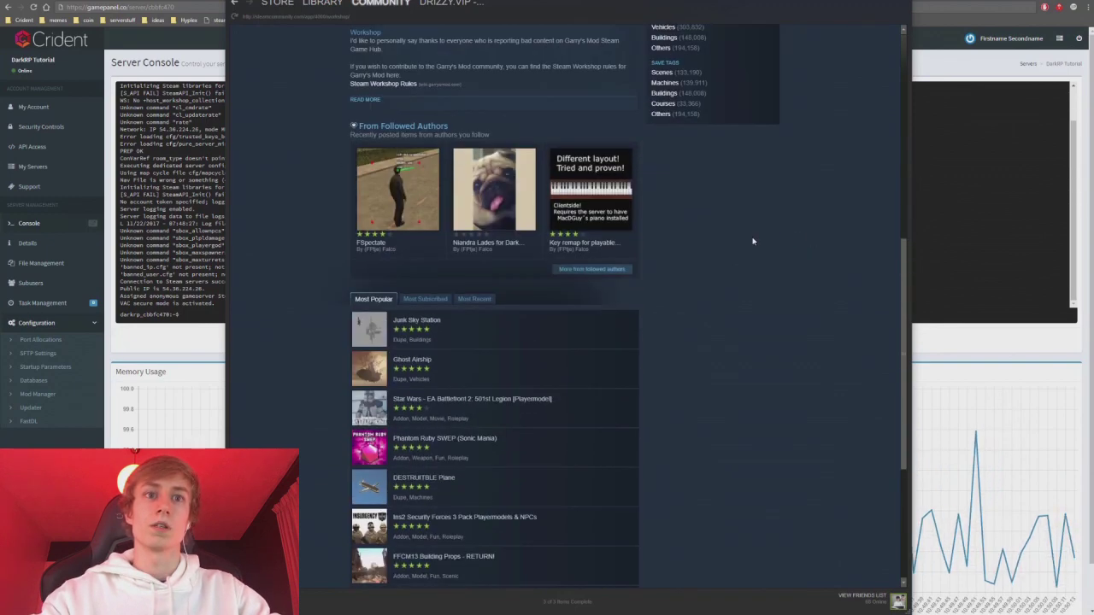
Find the SH Rewards Content addon among the followed authors' workshop items and add it to the Tutorial collection
scroll(753, 242, down, 3)
click(419, 411)
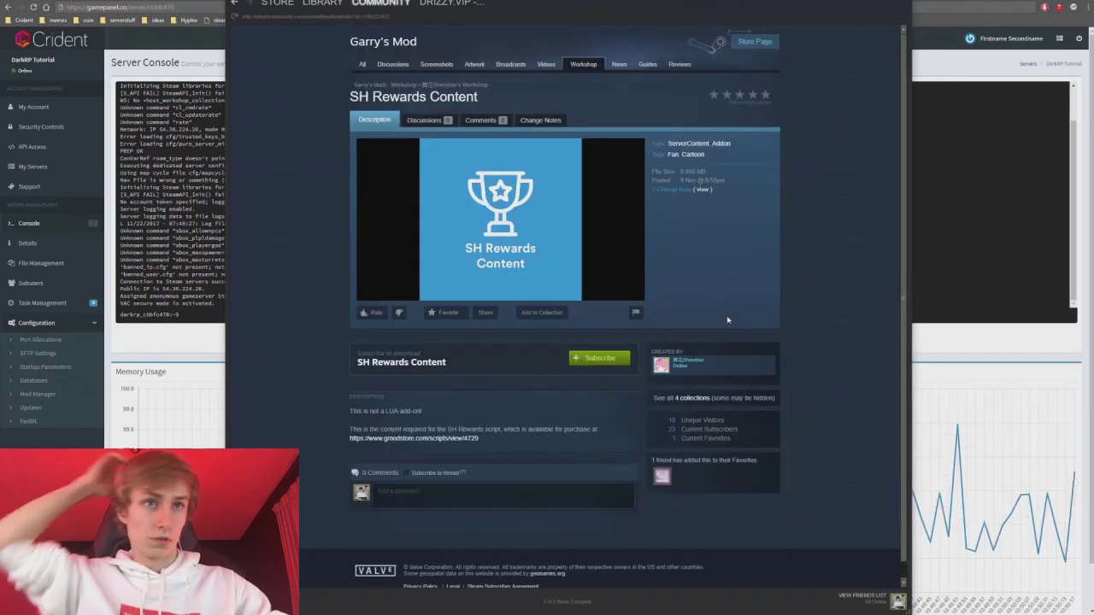
click(541, 312)
click(448, 325)
click(592, 342)
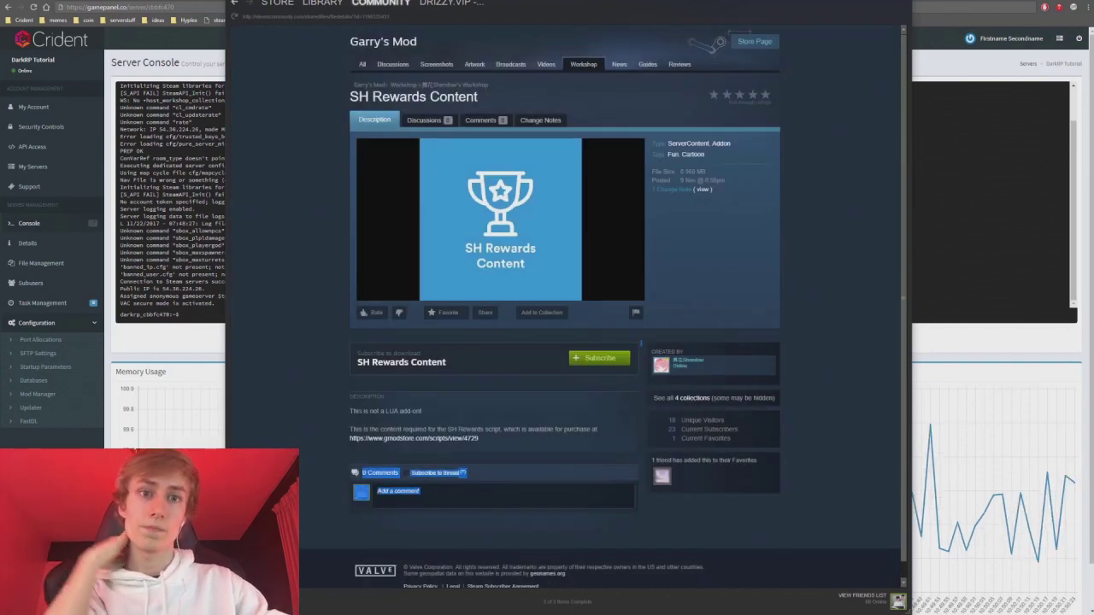
Open the Tutorial collection from the account's own Garry's Mod workshop files and publish it
click(400, 87)
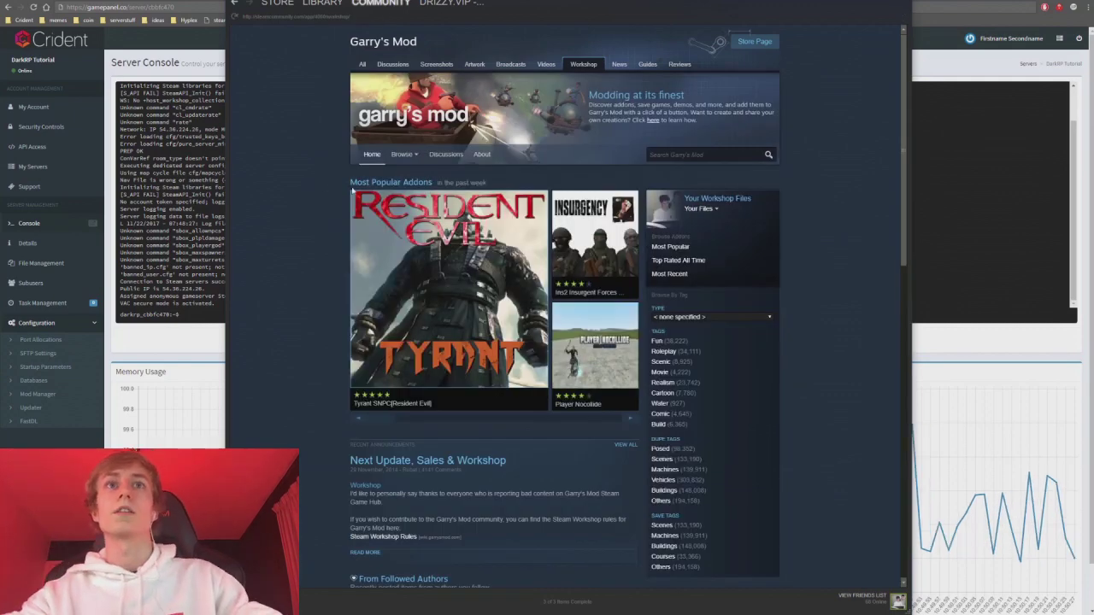
scroll(314, 182, down, 3)
scroll(314, 183, up, 3)
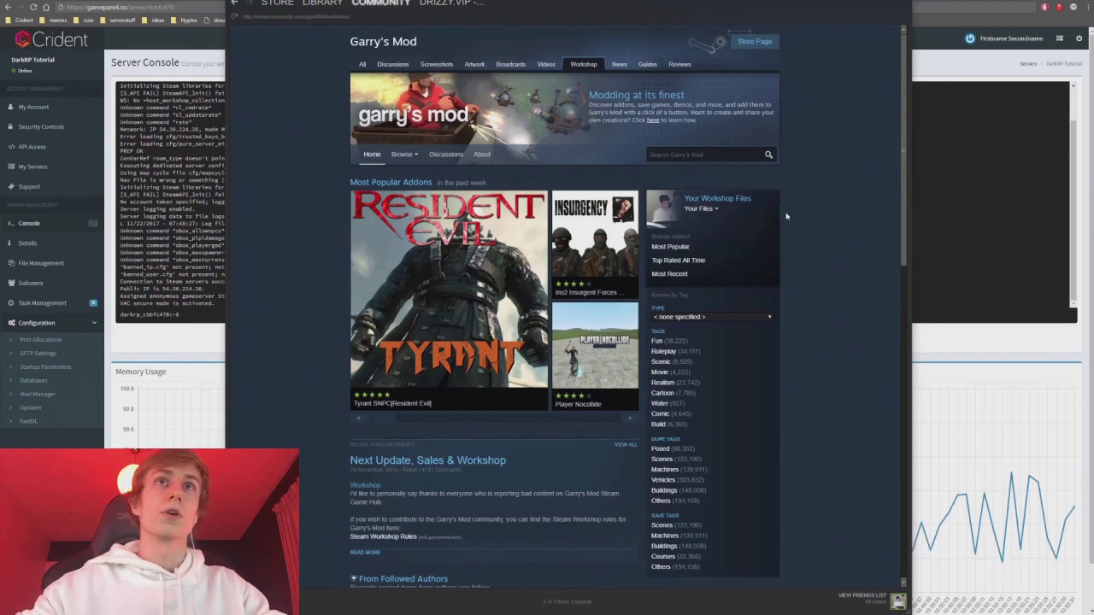
click(708, 199)
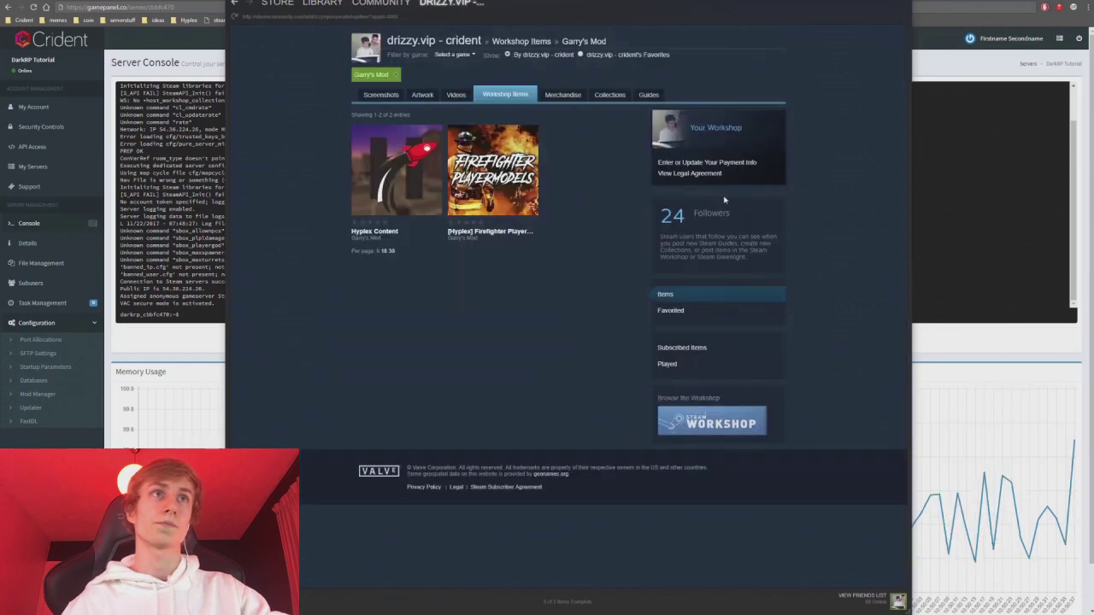
click(605, 95)
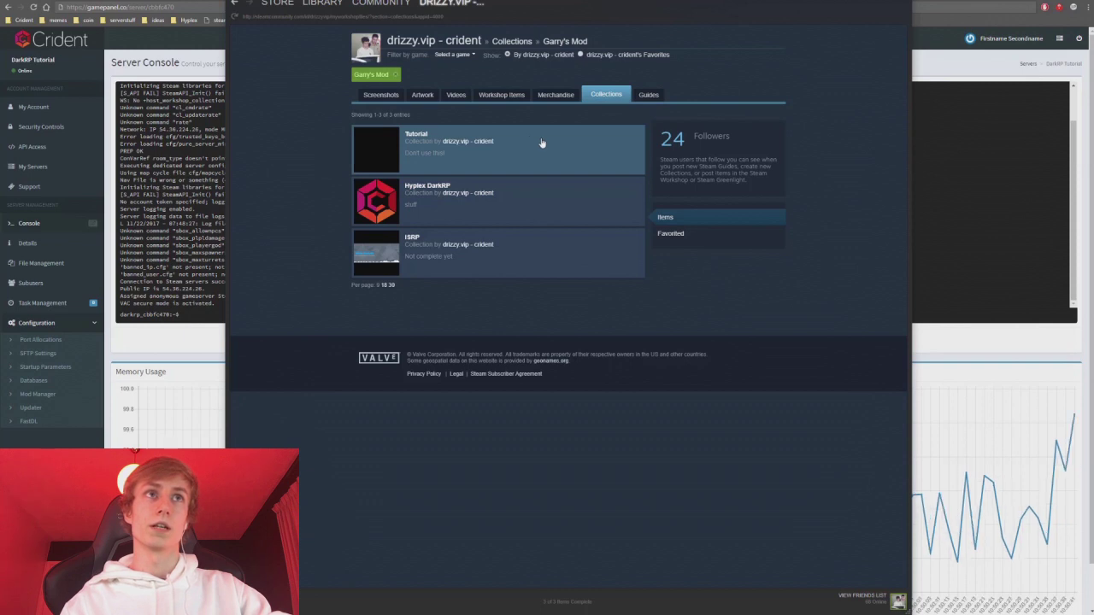
click(629, 143)
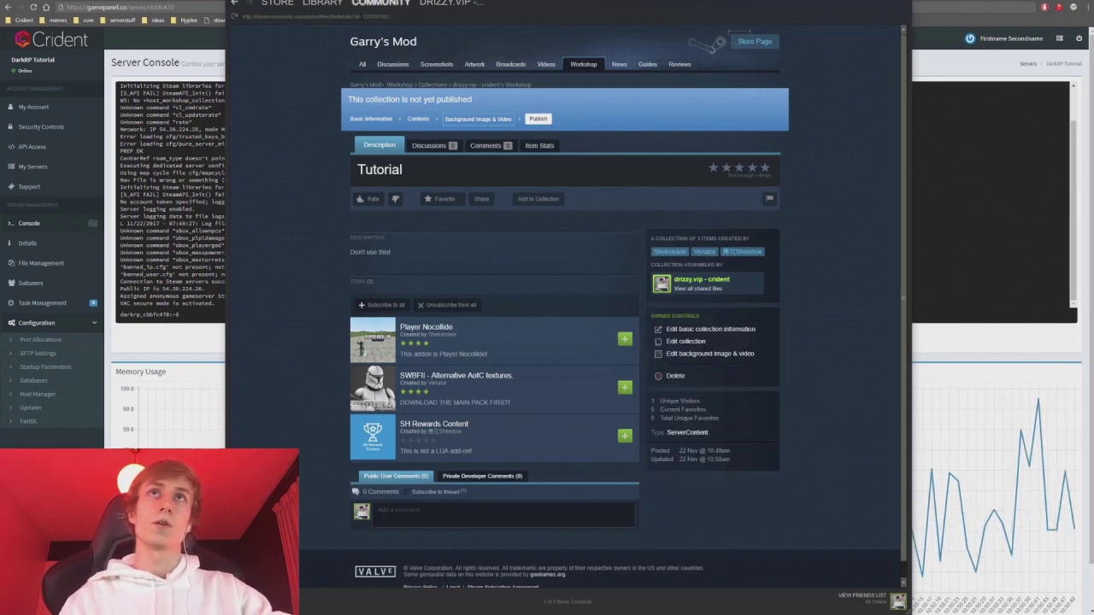
double_click(376, 17)
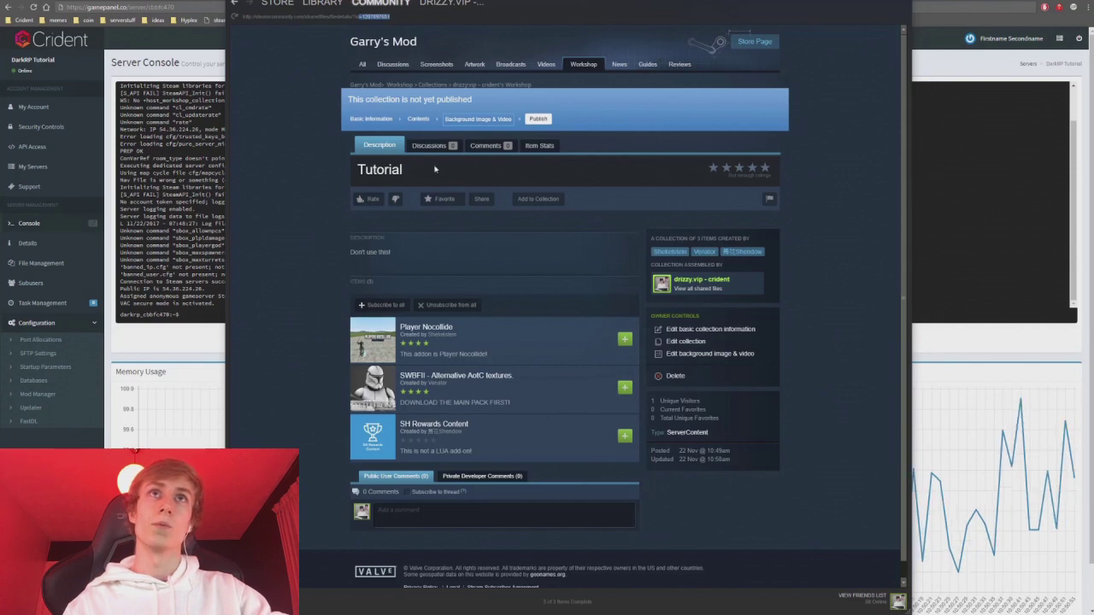
click(536, 120)
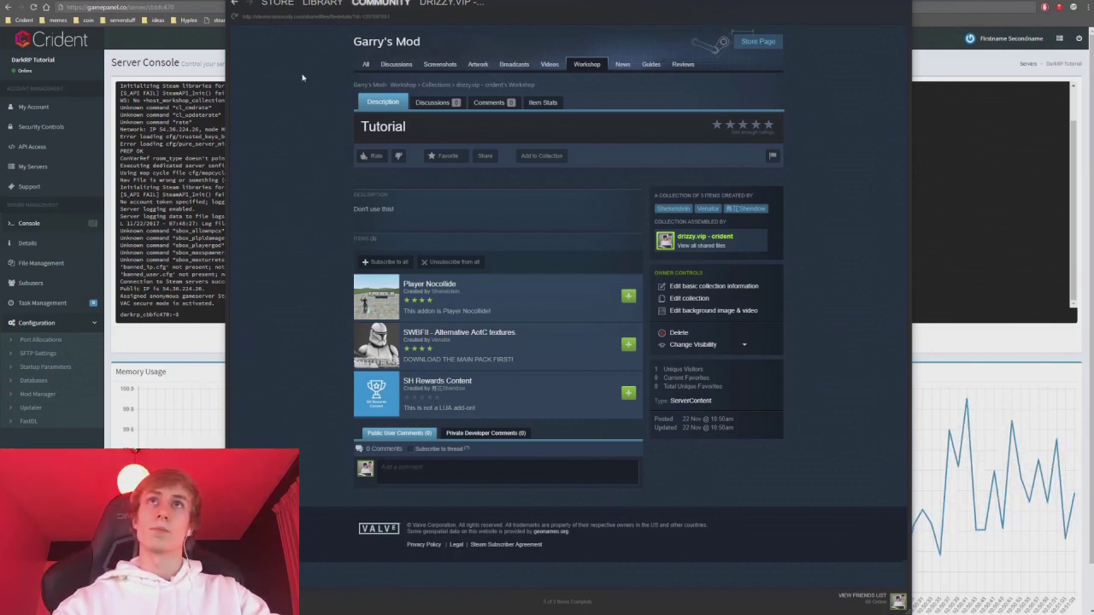
Highlight the collection's ID and its full web address on the published Tutorial page
double_click(370, 16)
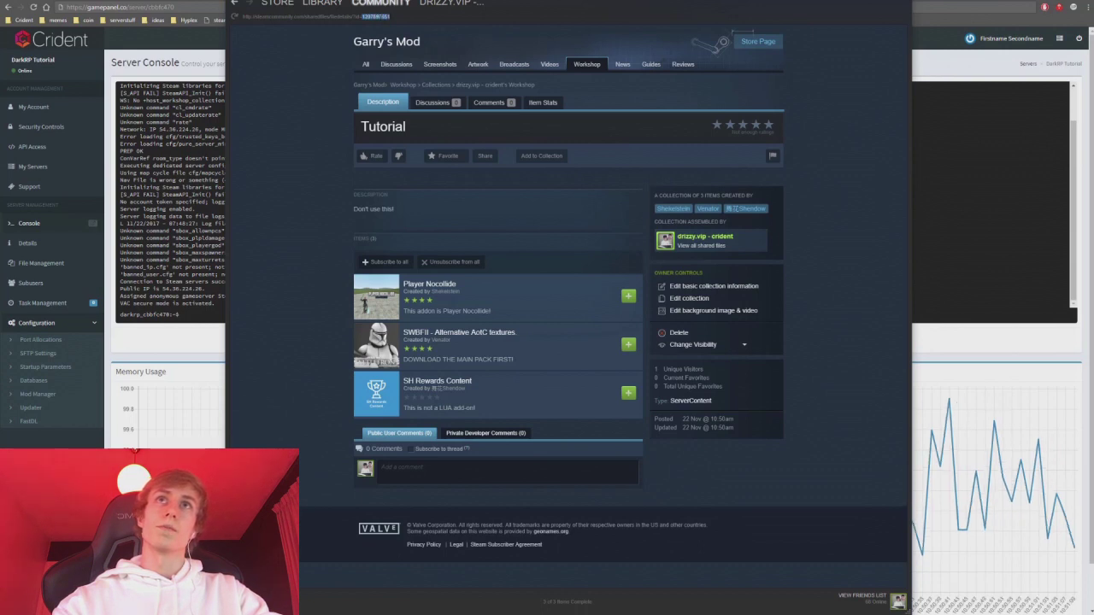
double_click(375, 17)
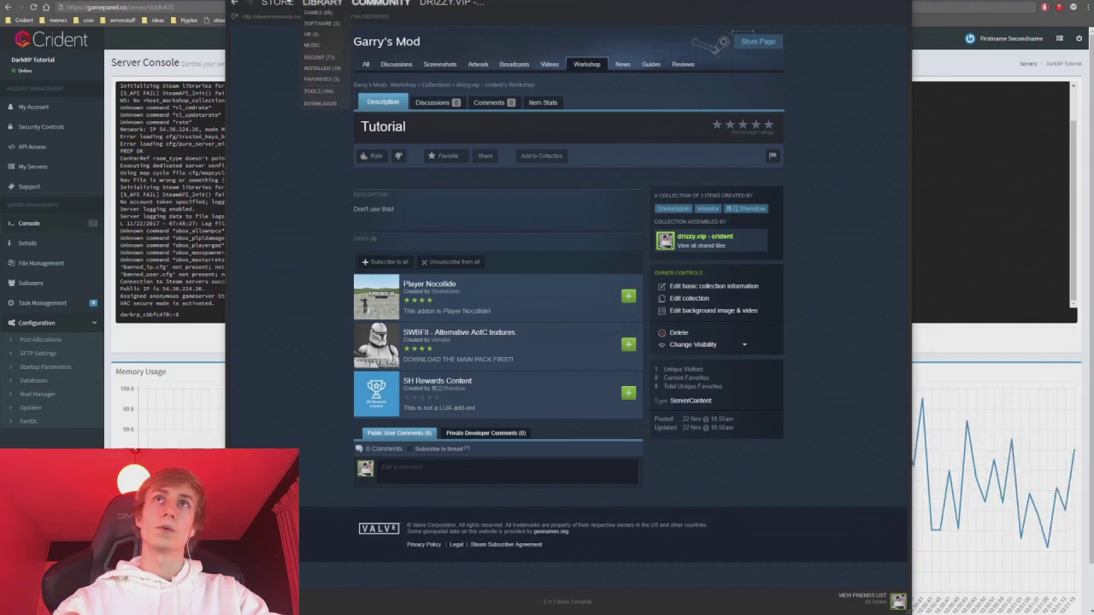
double_click(375, 16)
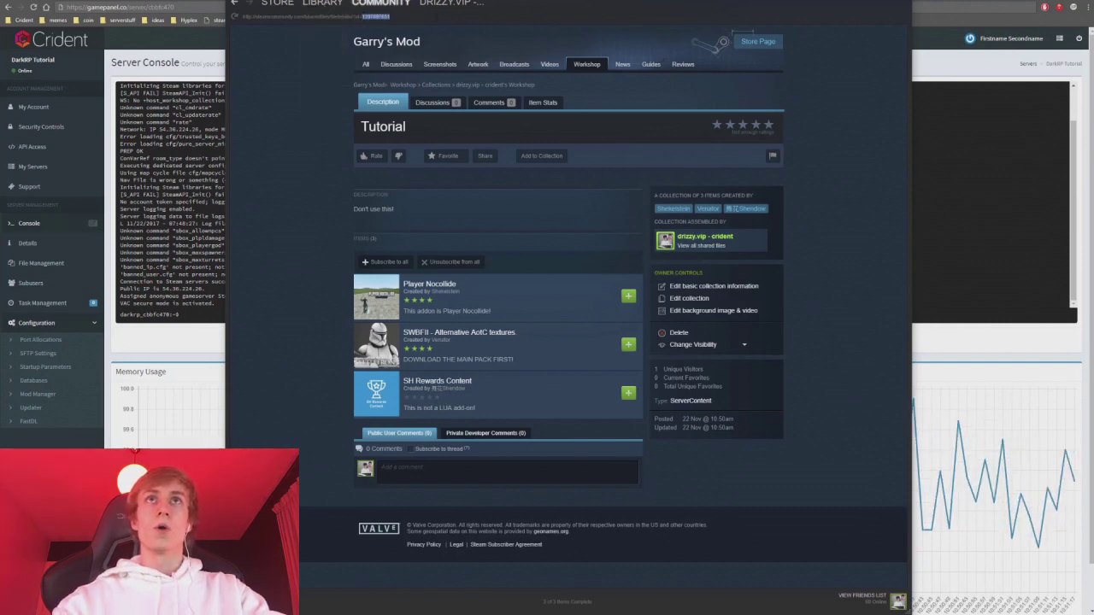
key(ctrl+a)
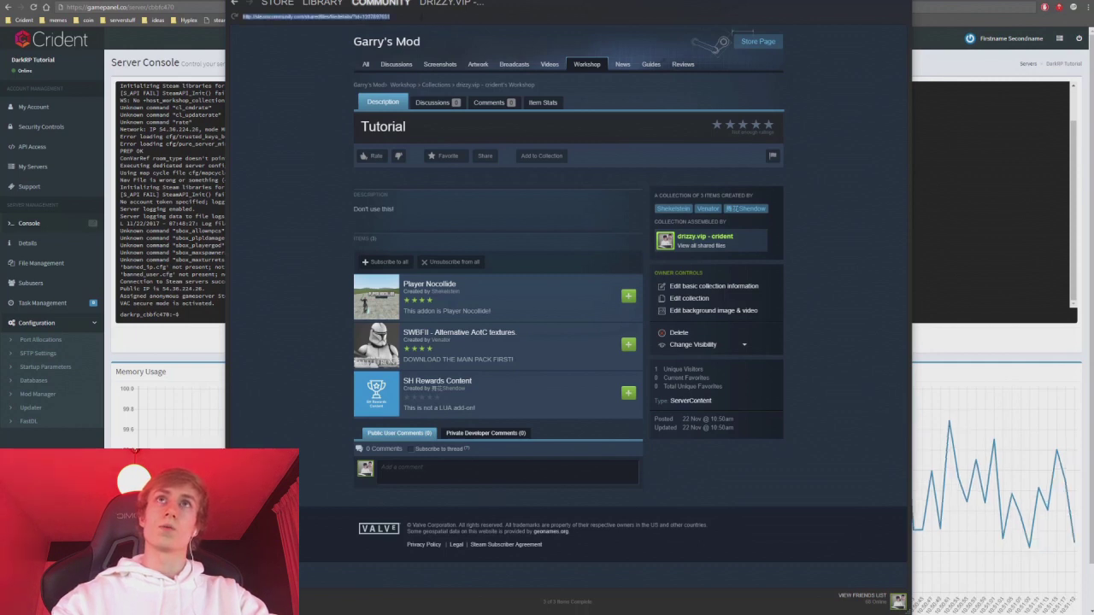
click(490, 36)
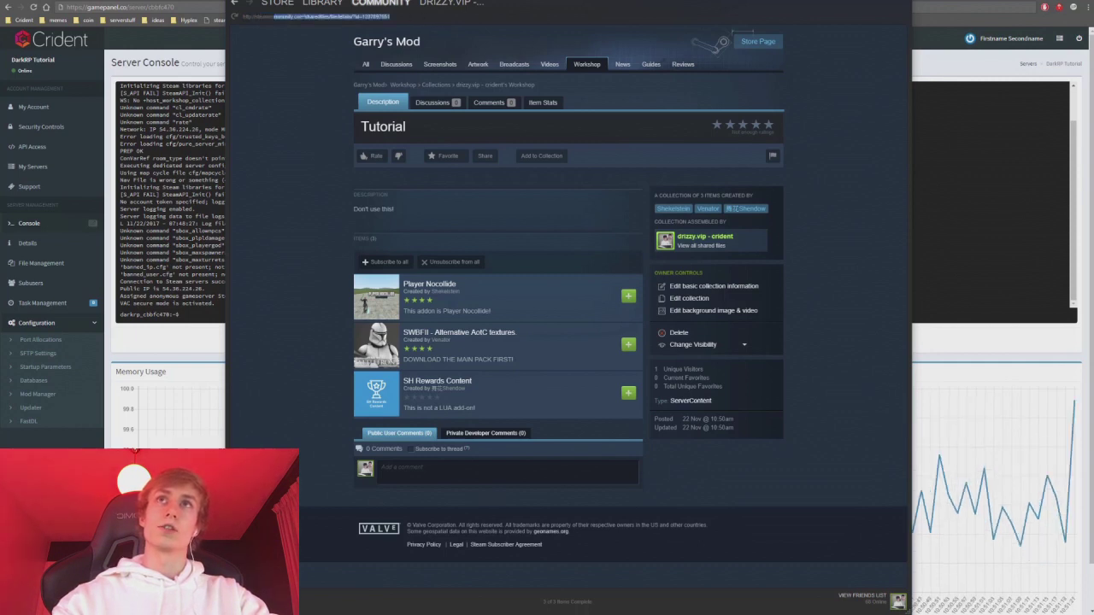
key(ctrl+a)
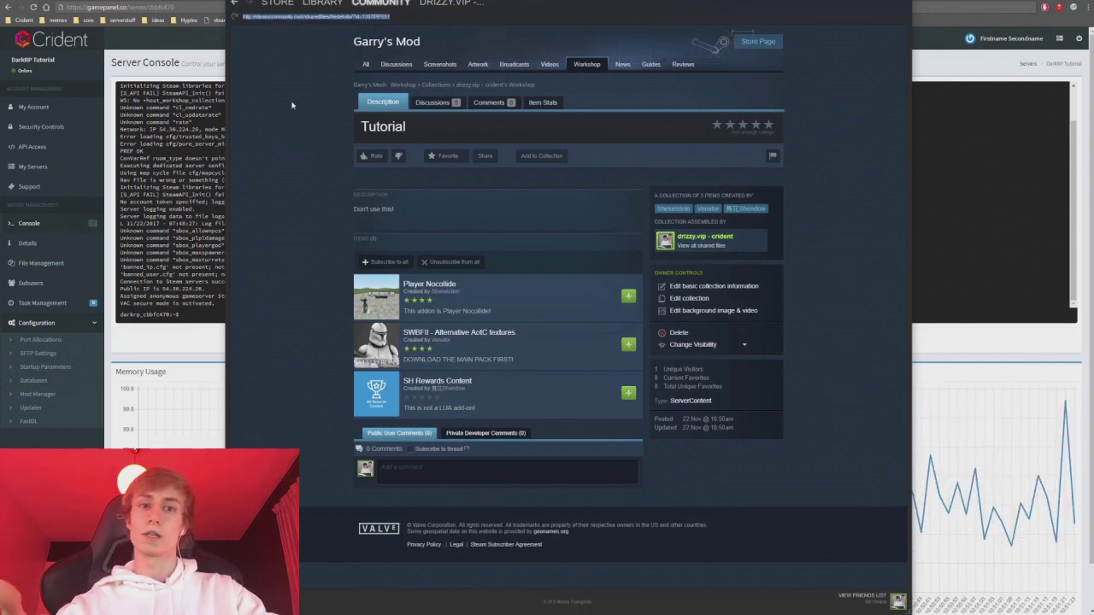
Locate the "Display Steam URL address bar when available" option in Steam's Interface settings and close the settings
click(243, 2)
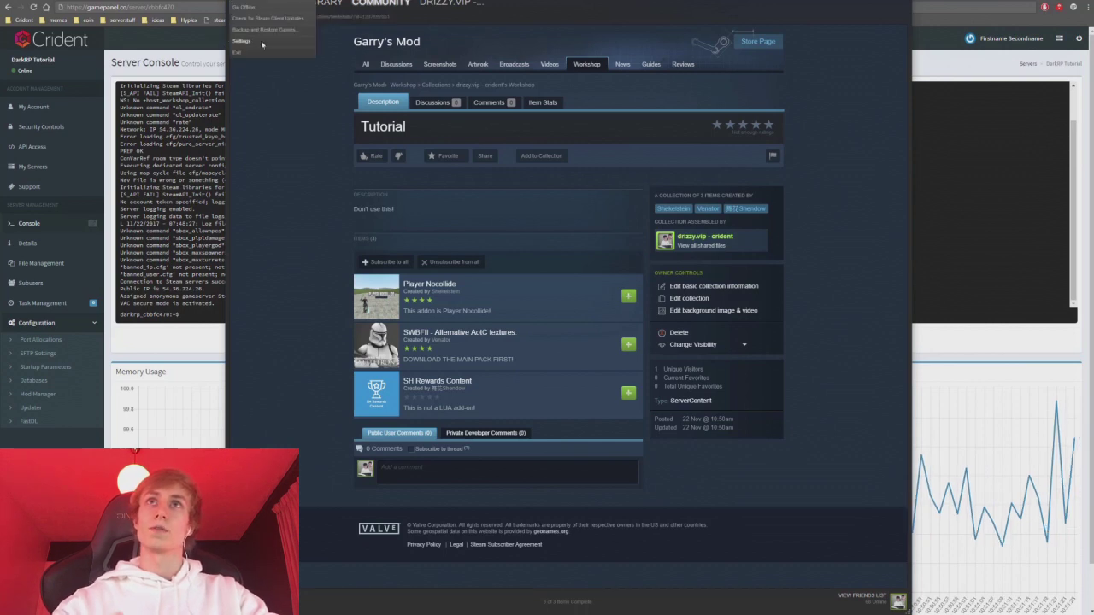
click(243, 41)
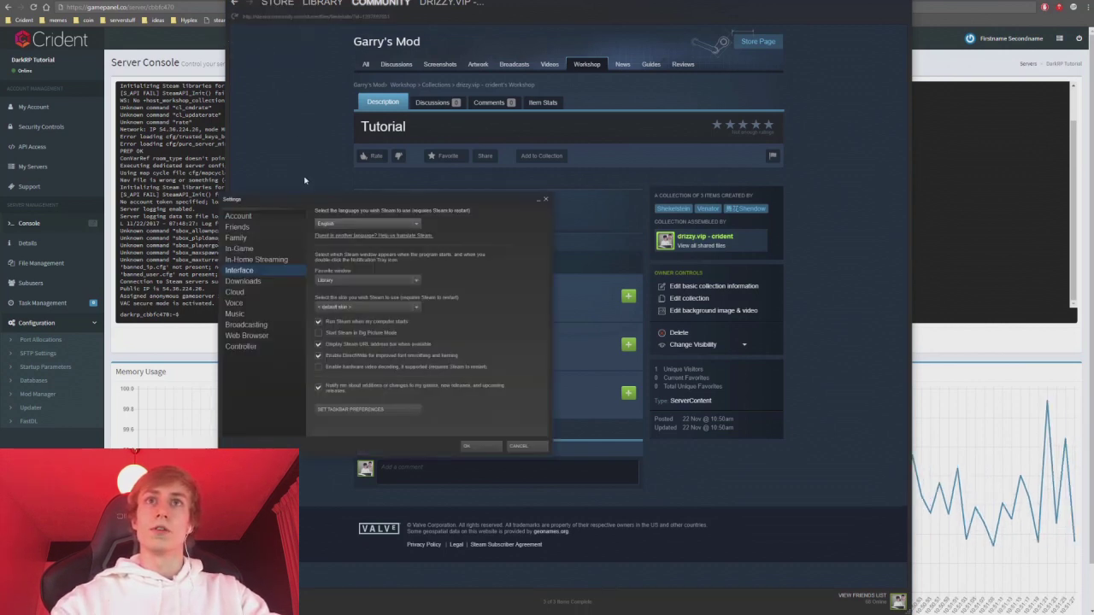
drag(312, 198, 160, 89)
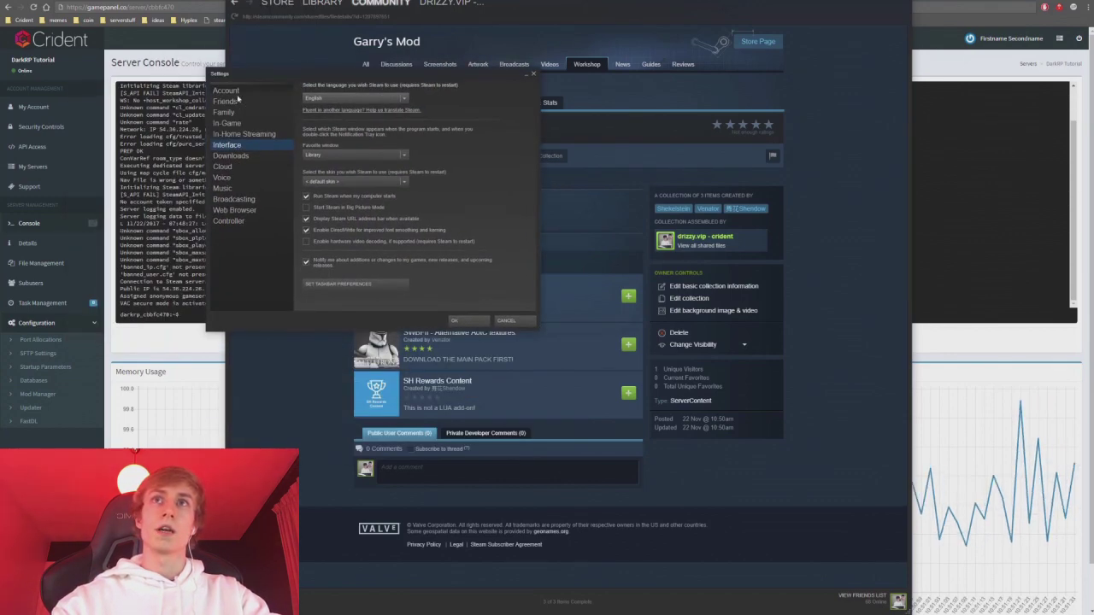
click(229, 145)
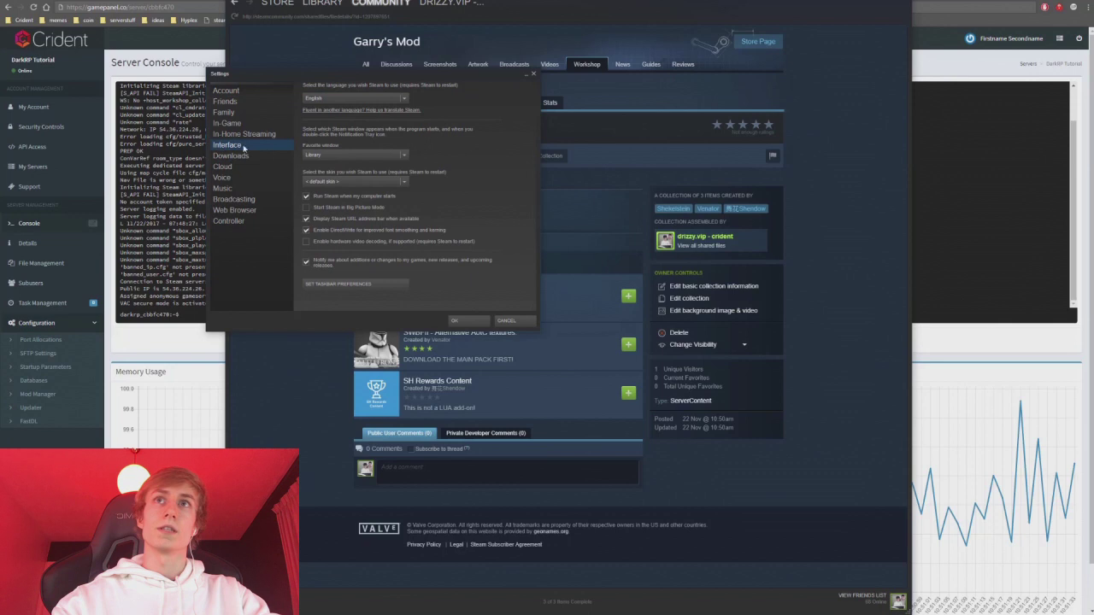
click(325, 219)
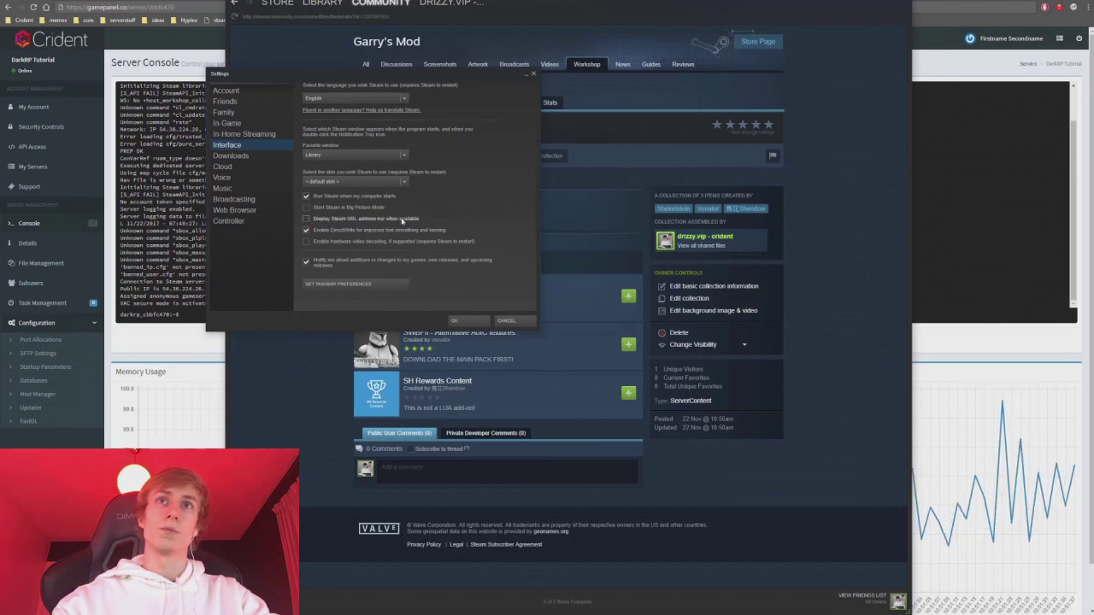
click(461, 320)
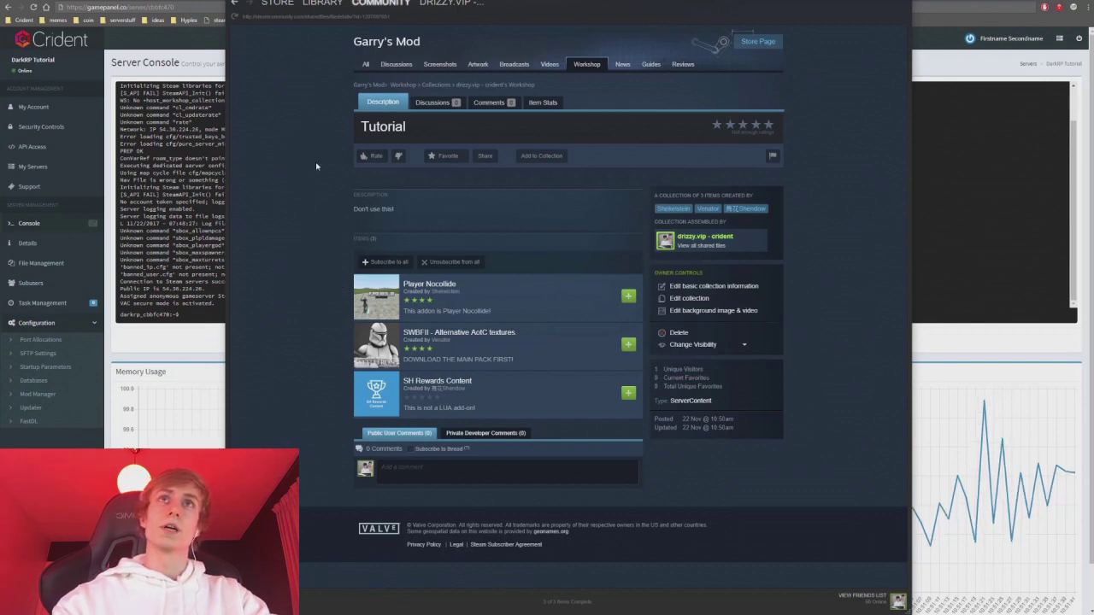
Copy the full web address of the published Tutorial collection
mouse_move(565, 301)
drag(361, 16, 483, 23)
click(384, 43)
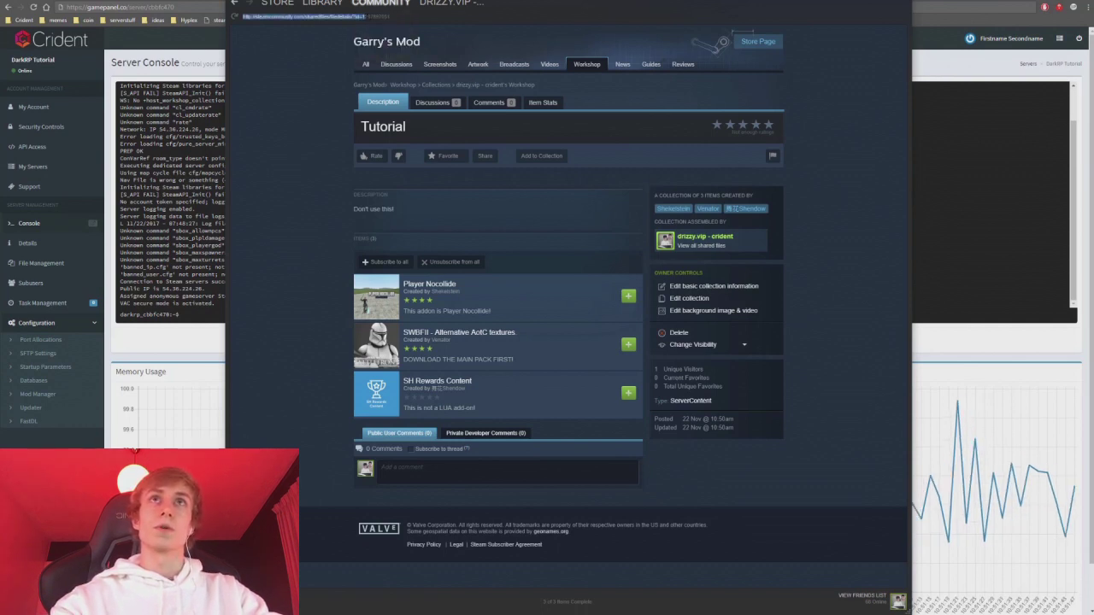
drag(376, 16, 390, 16)
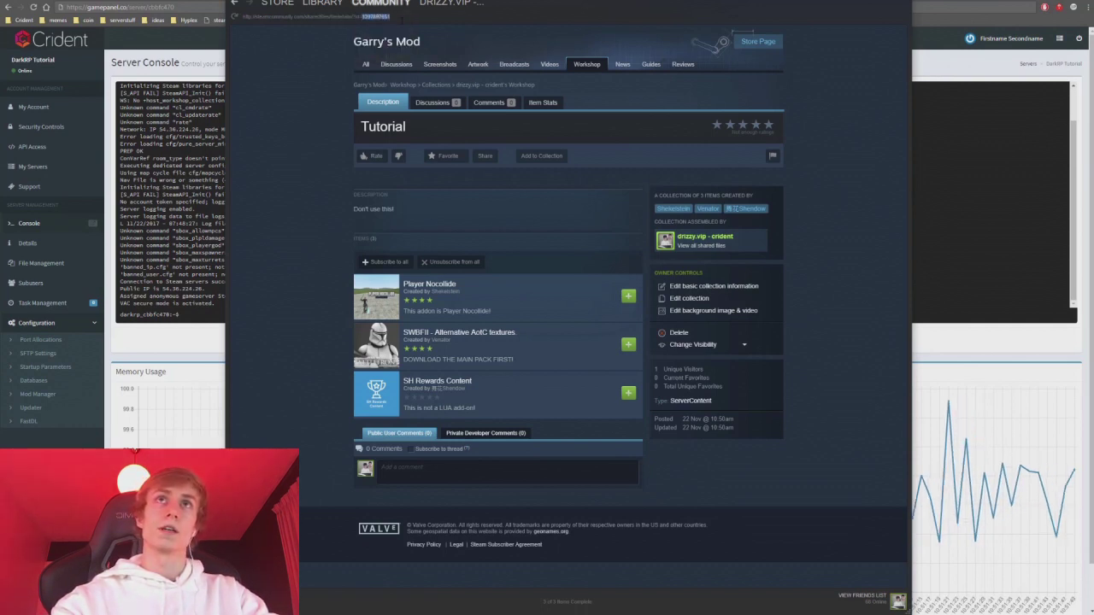
key(ctrl+a)
key(ctrl+c)
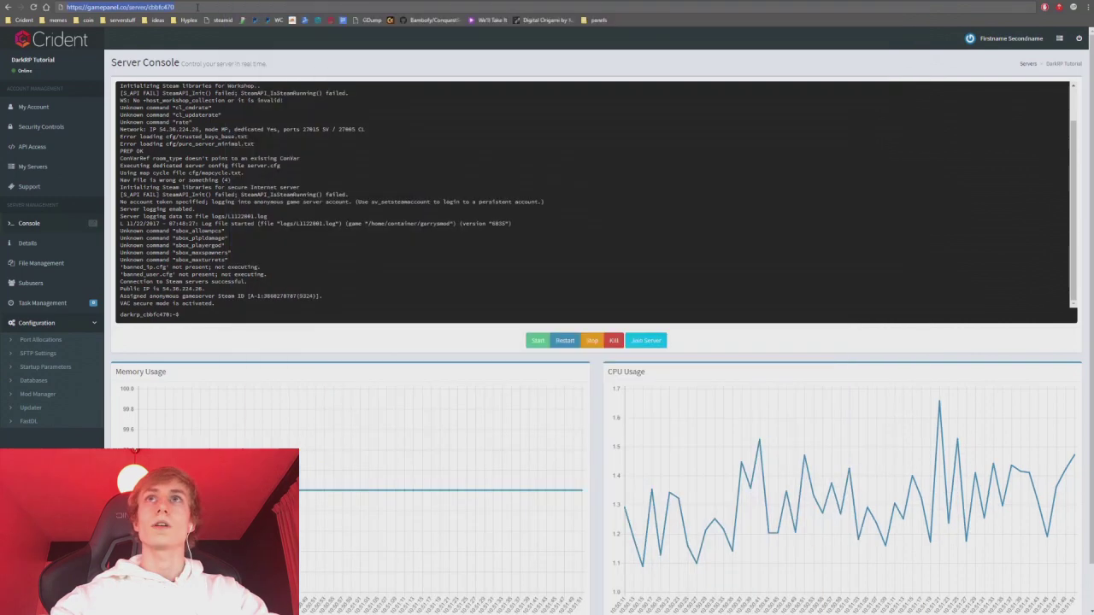
key(shift+Tab)
click(220, 7)
key(ctrl+v)
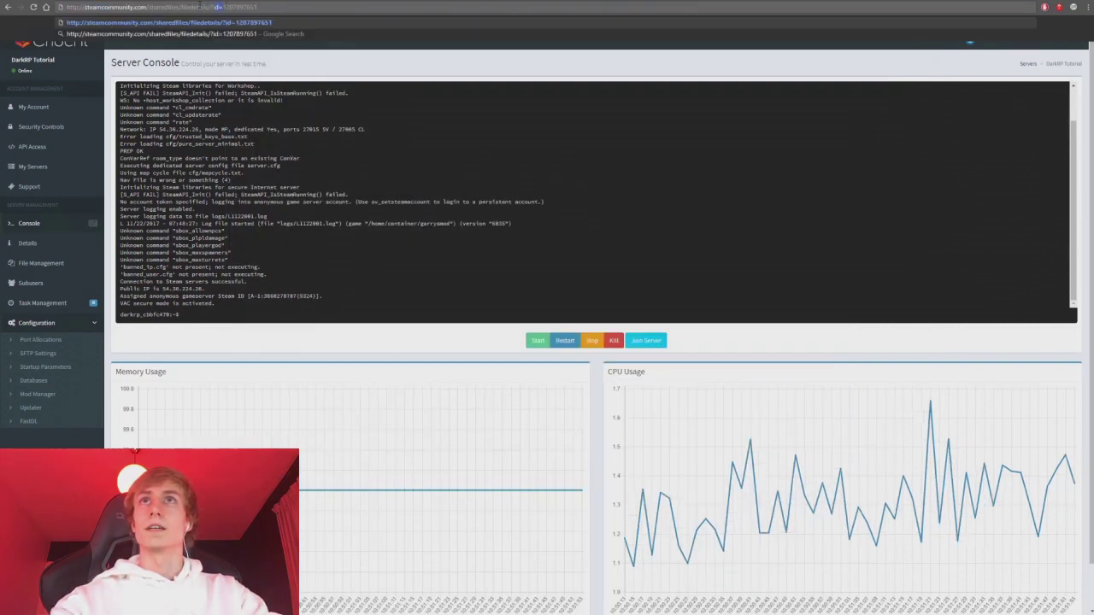
drag(228, 6, 346, 5)
key(BackSpace)
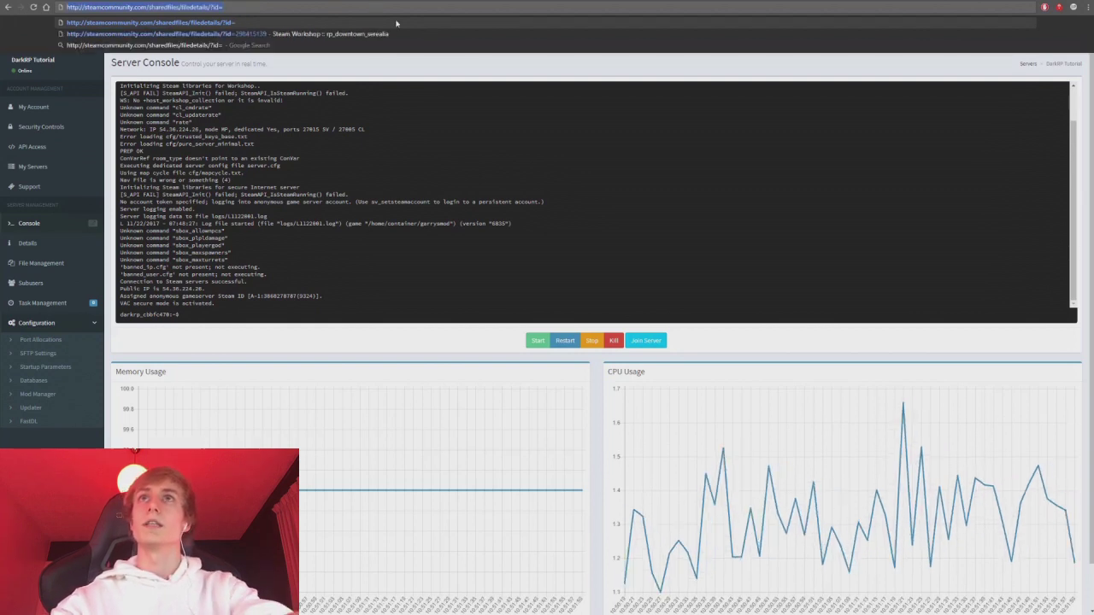
key(Escape)
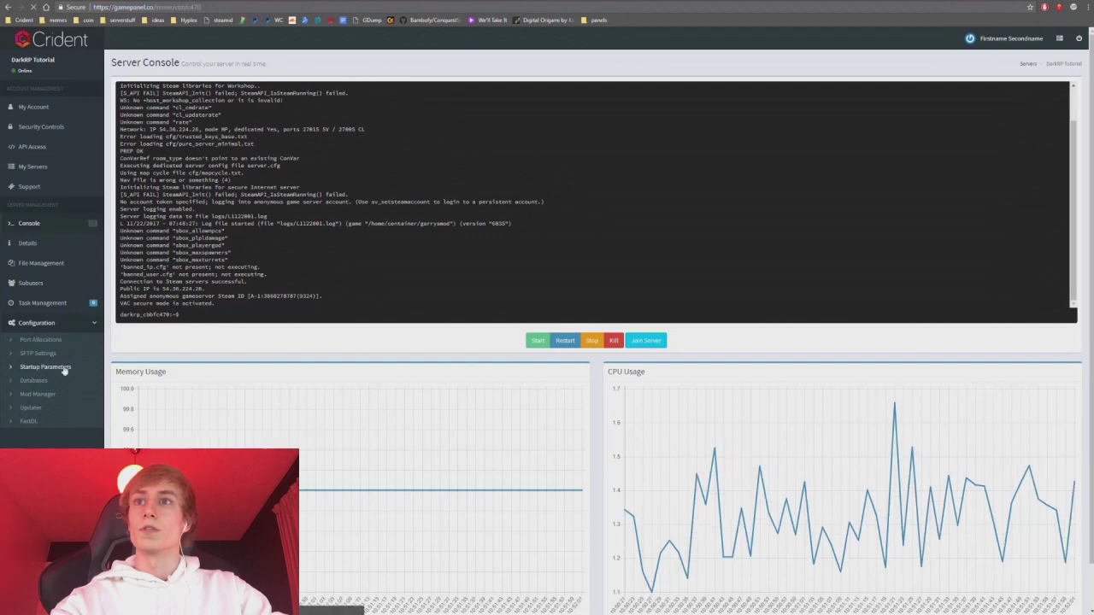
click(47, 367)
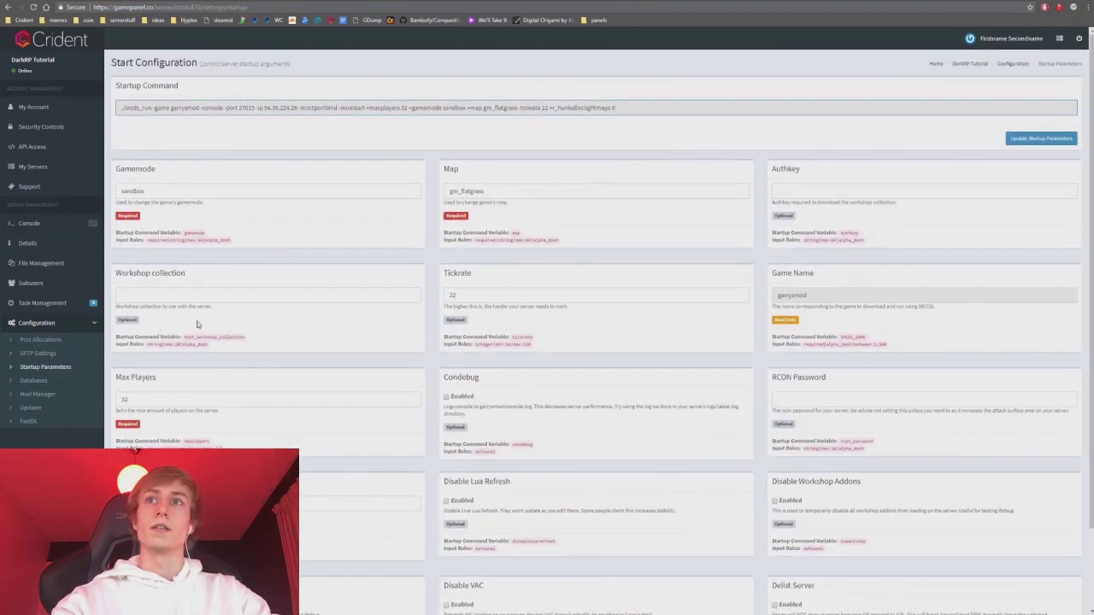
click(148, 293)
key(ctrl+v)
click(1032, 139)
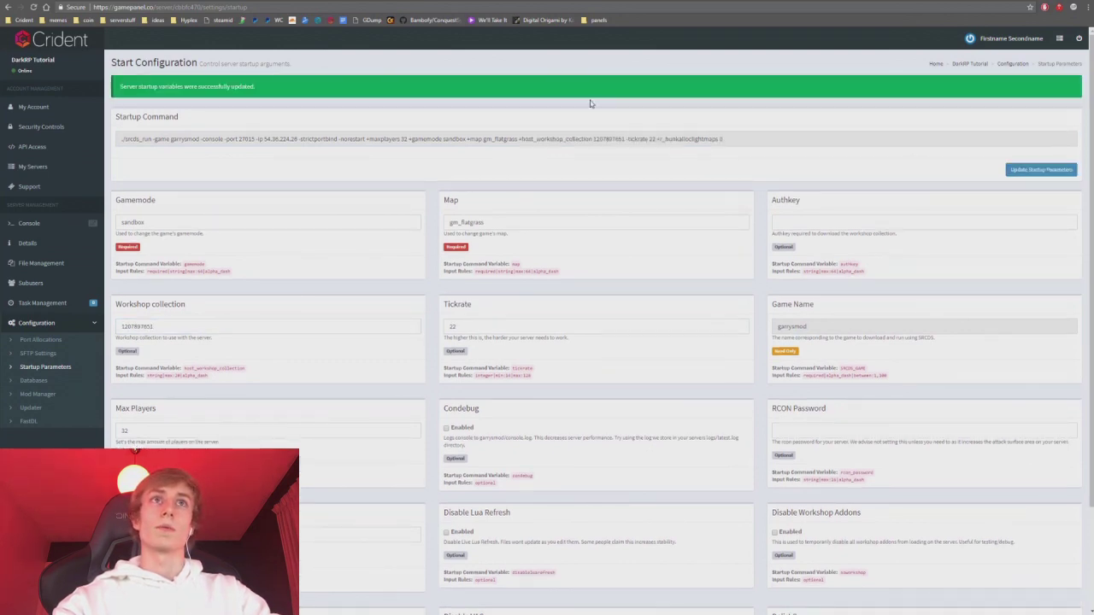
Examine the host_workshop_collection argument in the startup command and the optional Authkey field
drag(521, 140, 624, 143)
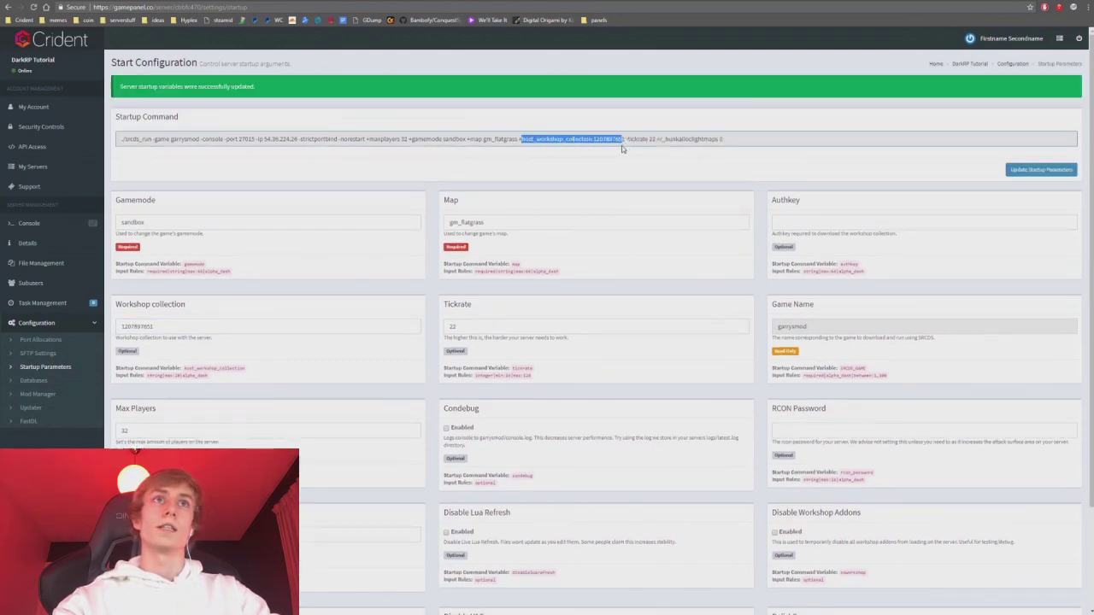
click(793, 221)
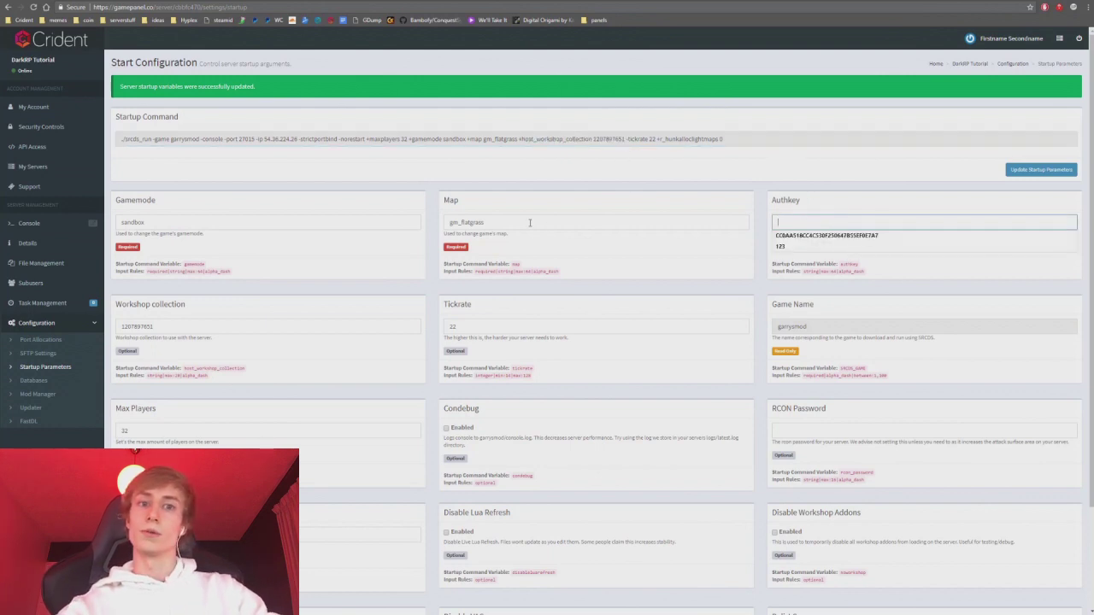
click(784, 197)
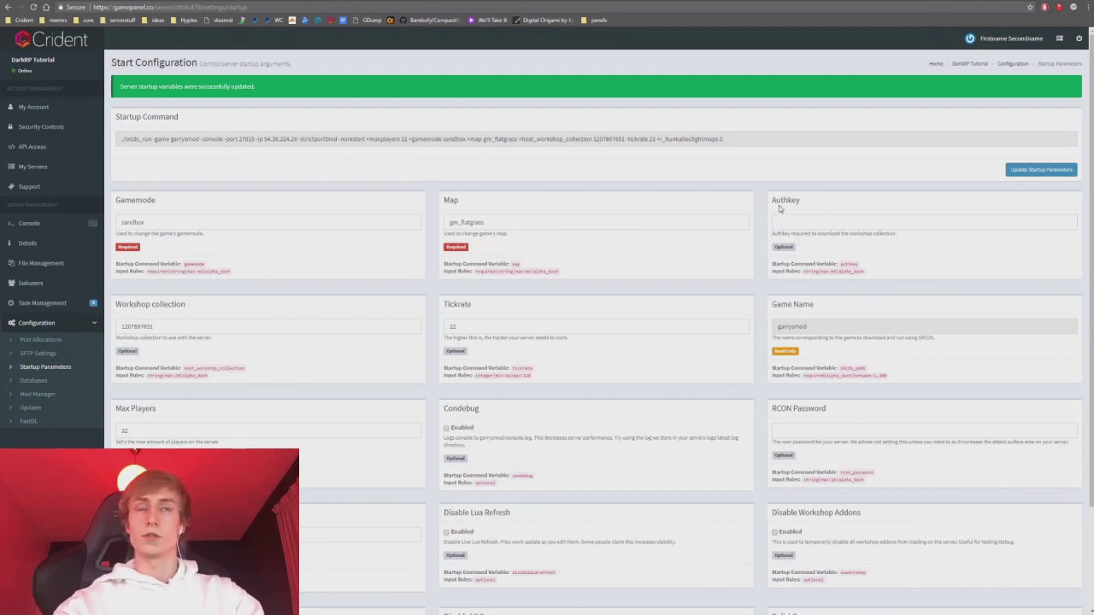
Restart the DarkRP Tutorial server from its console
click(59, 223)
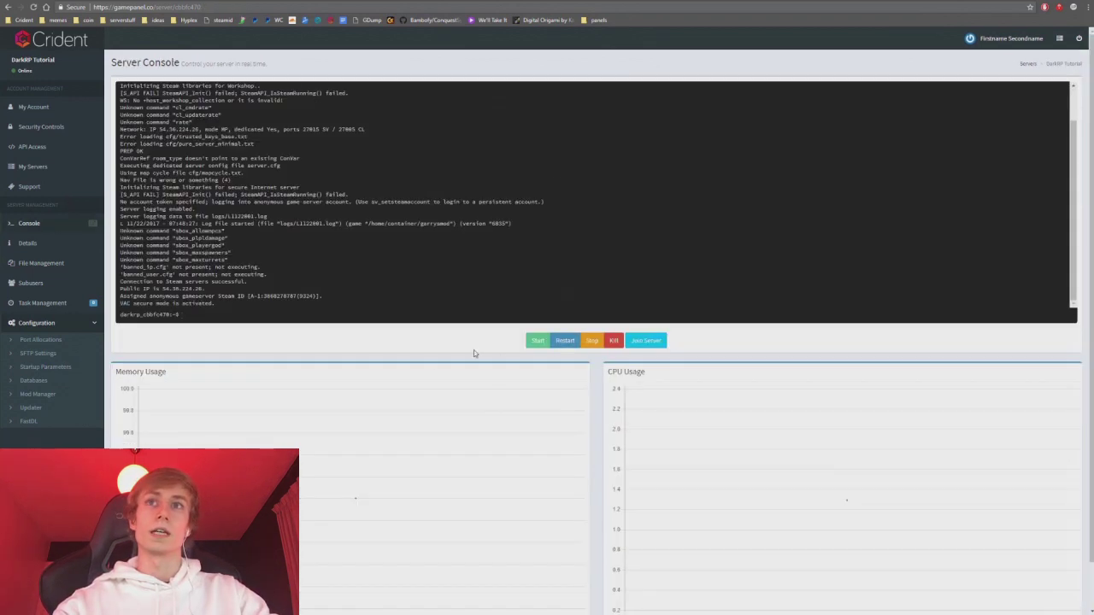
click(564, 341)
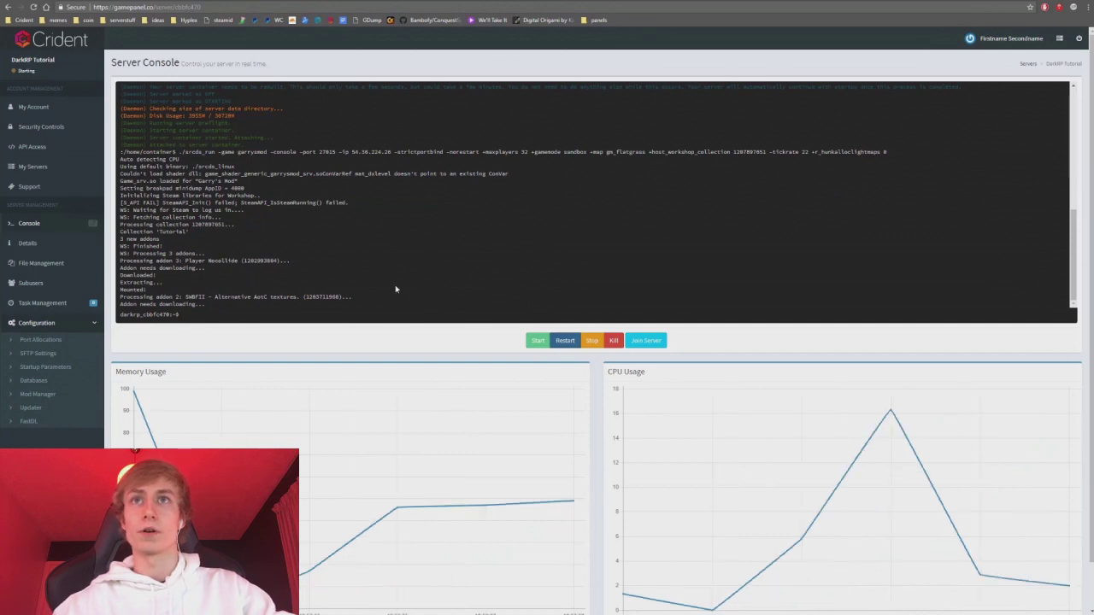
Check the garrysmod/addons folder in the server's file manager and return to the garrysmod folder
click(78, 266)
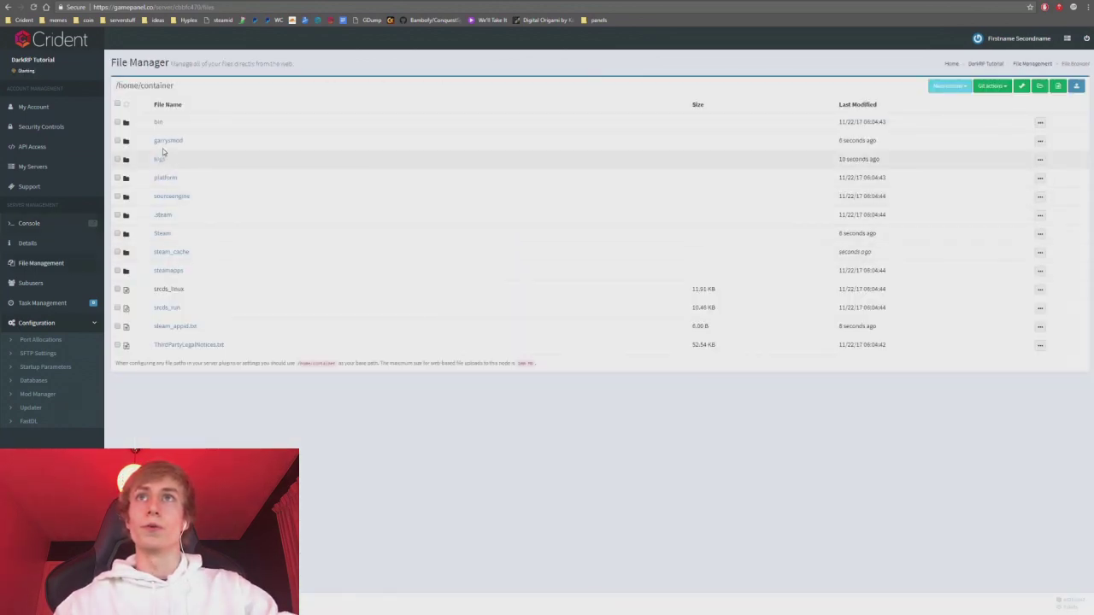
click(162, 139)
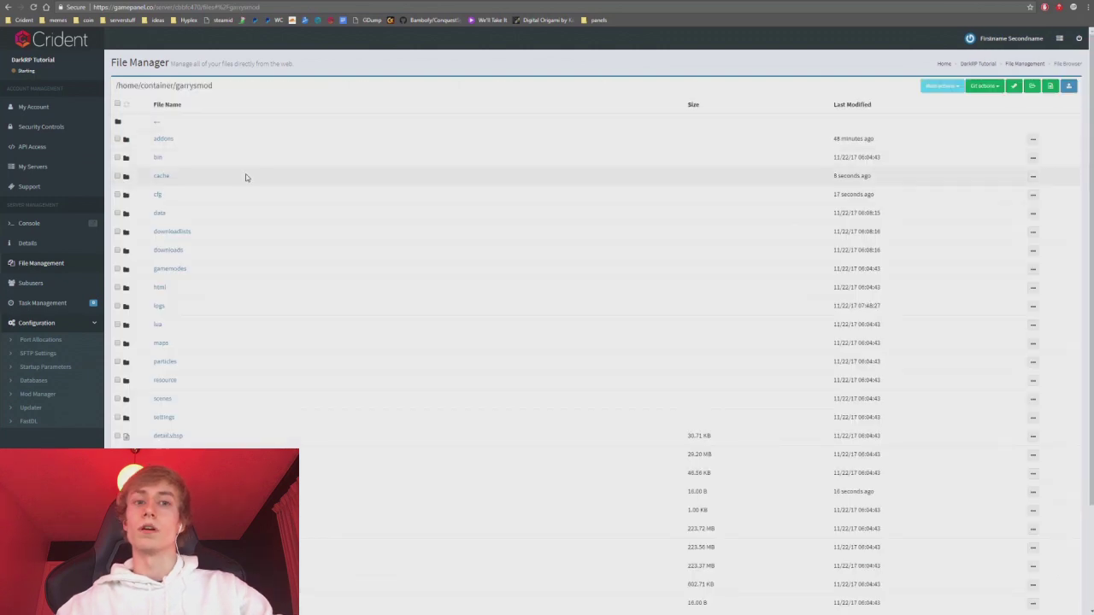
click(243, 142)
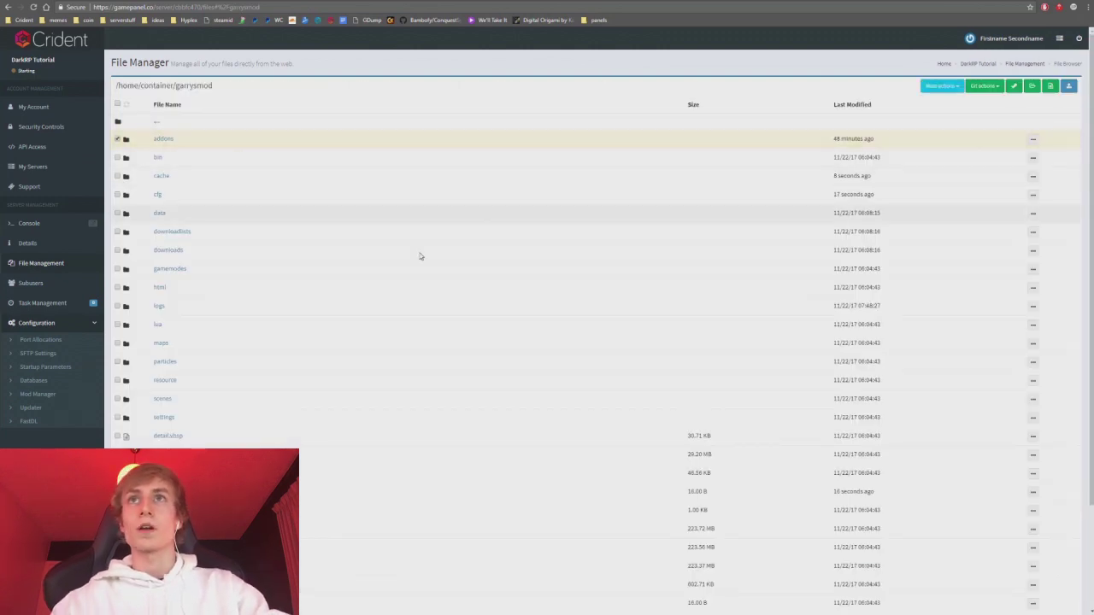
click(163, 142)
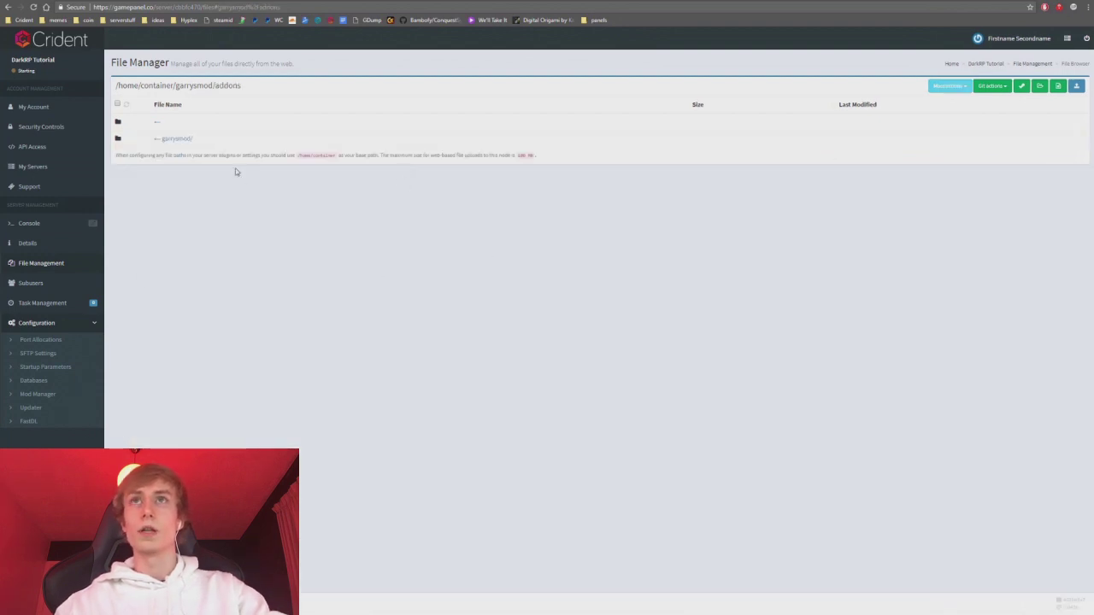
click(181, 139)
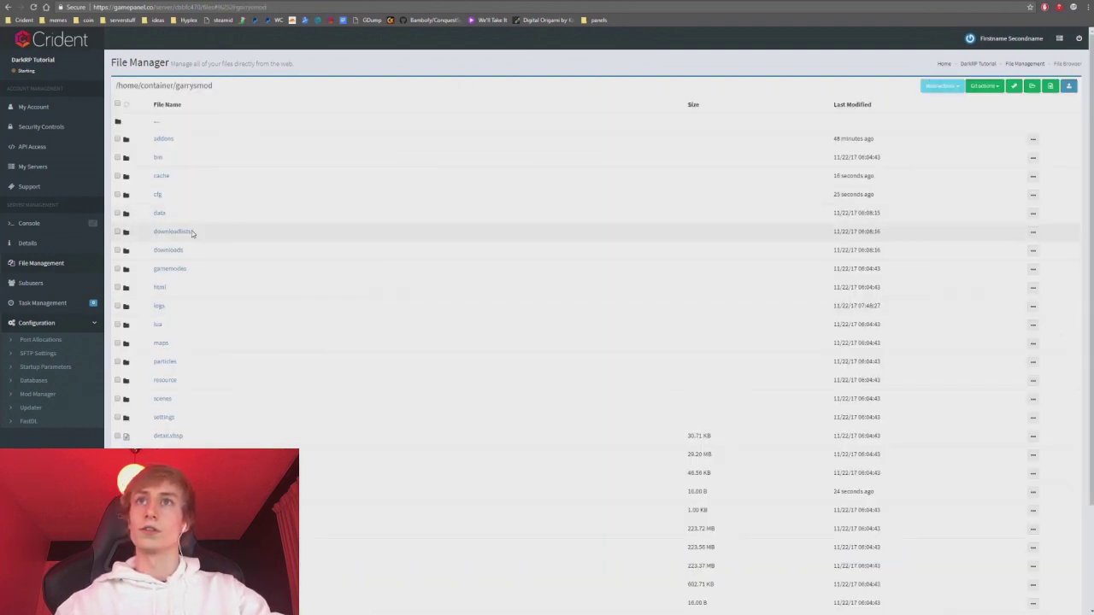
Inspect the downloaded .gma addon file in the garrysmod/cache/srcds folder and return to the cache folder
click(162, 177)
click(161, 156)
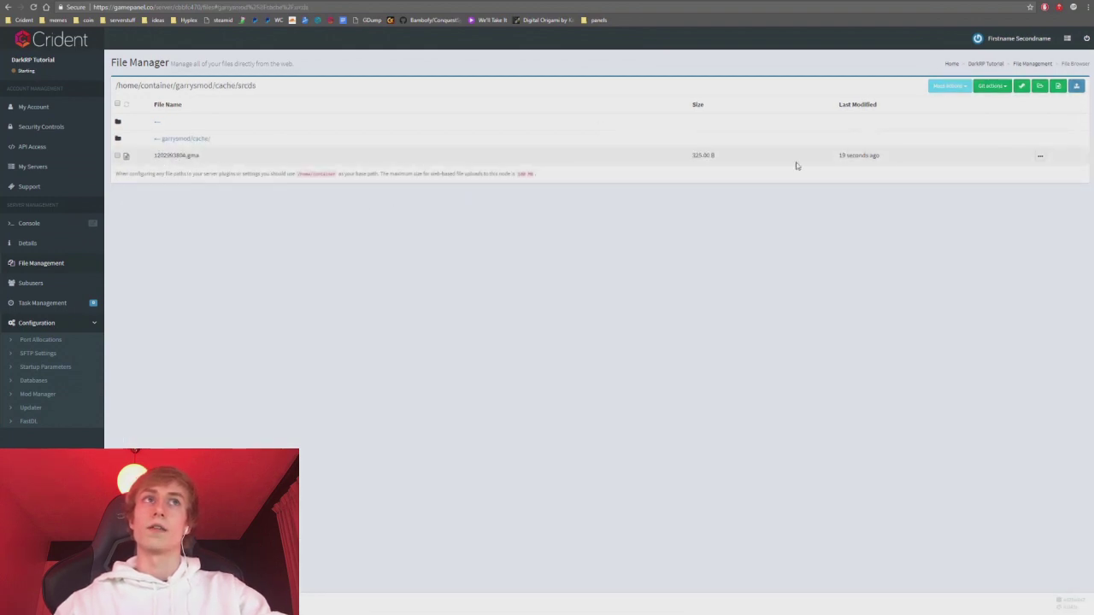
click(124, 157)
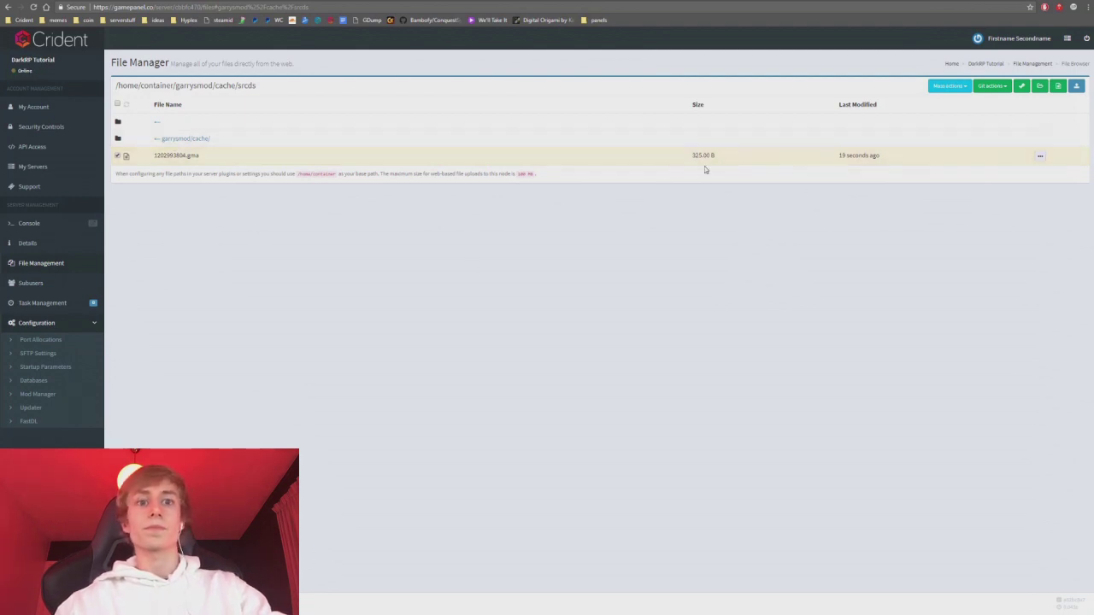
click(206, 139)
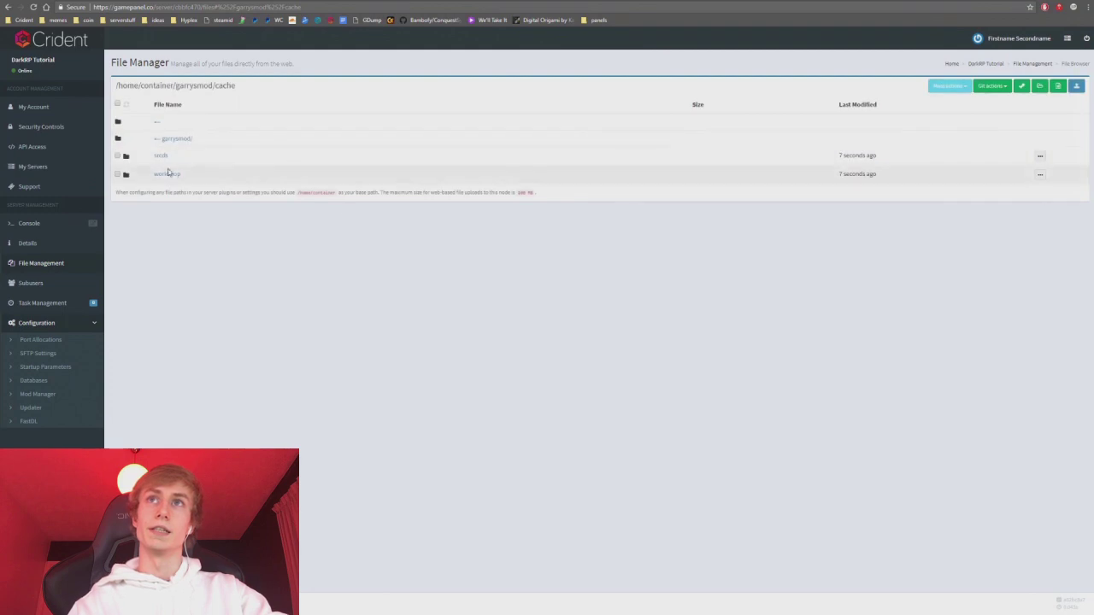
Look through the srcds and workshop folders inside garrysmod/cache, then point out the cache folder in the garrysmod directory
click(160, 157)
click(170, 142)
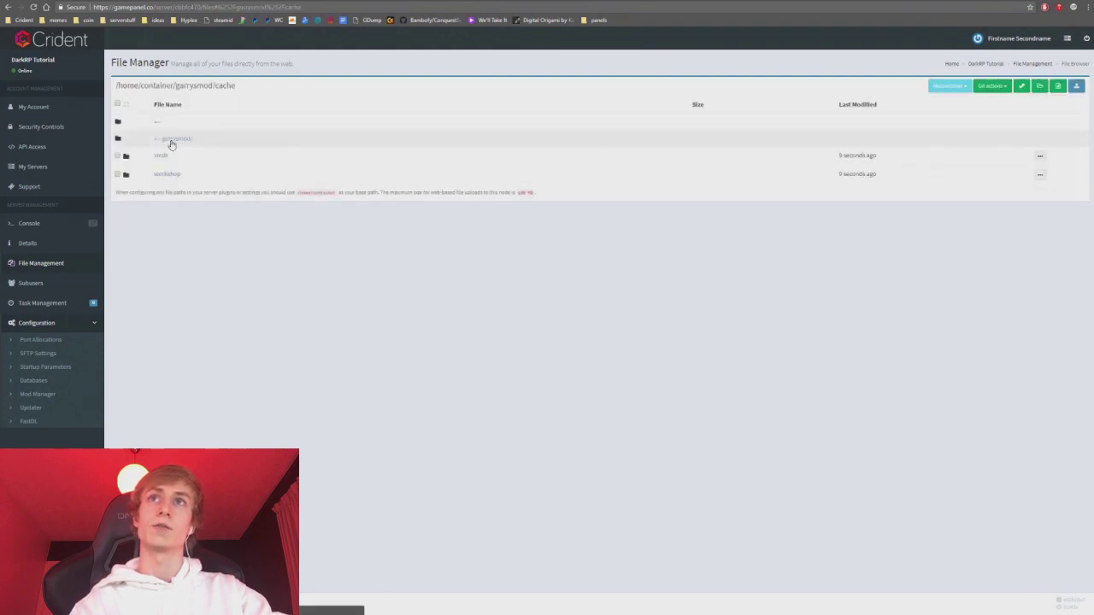
click(167, 176)
click(197, 144)
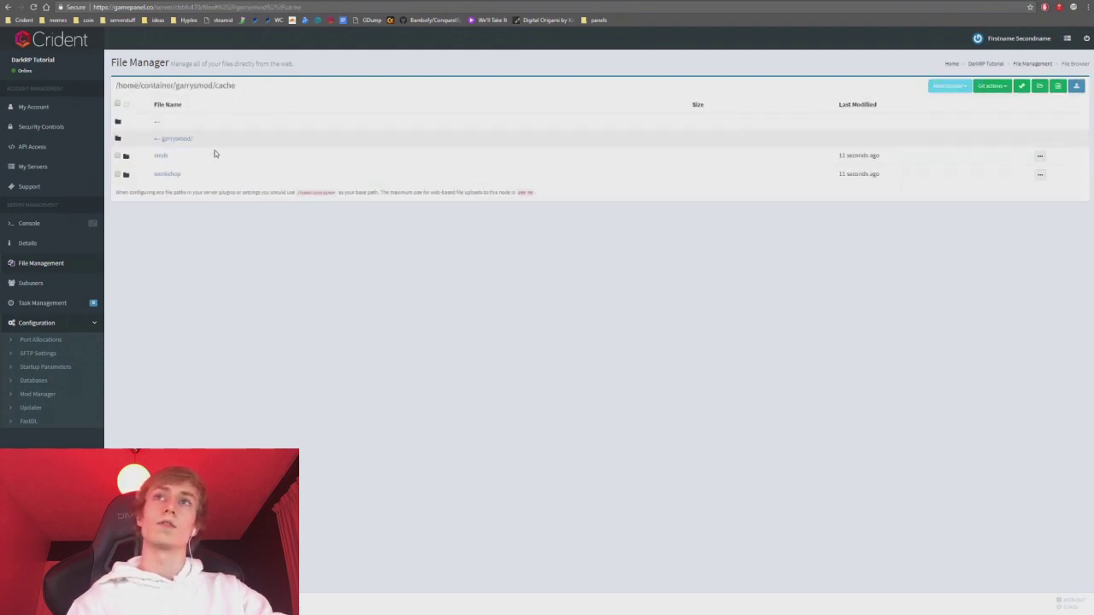
click(172, 139)
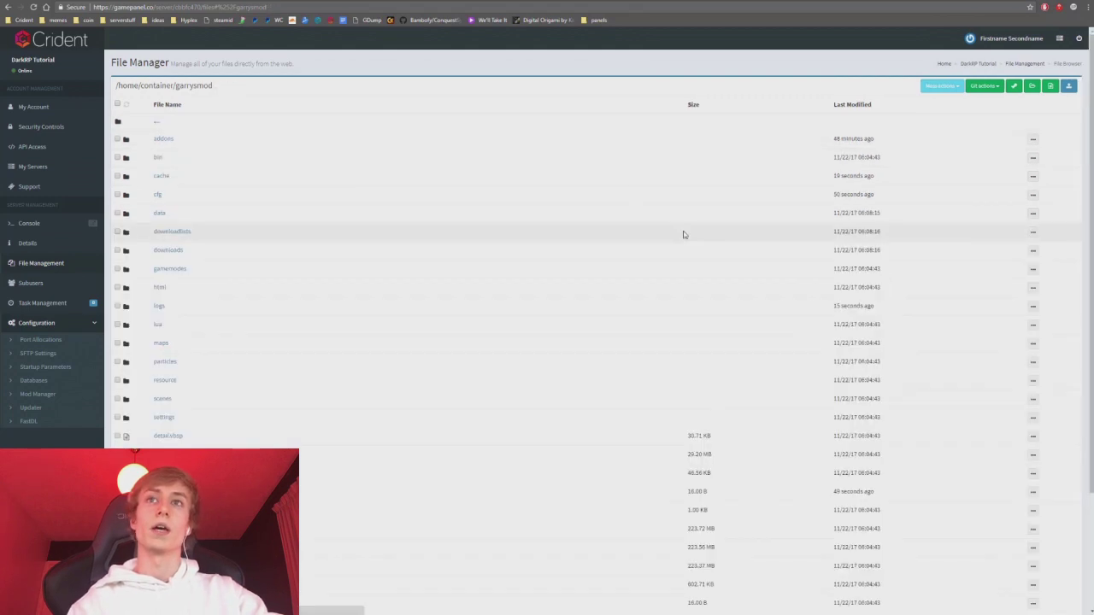
click(119, 176)
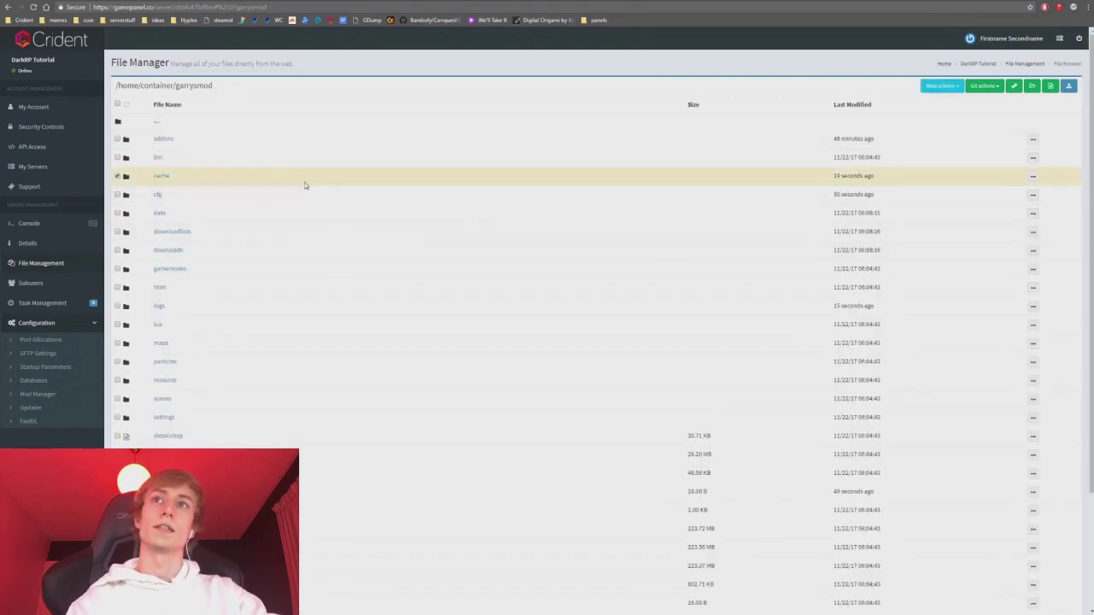
click(119, 180)
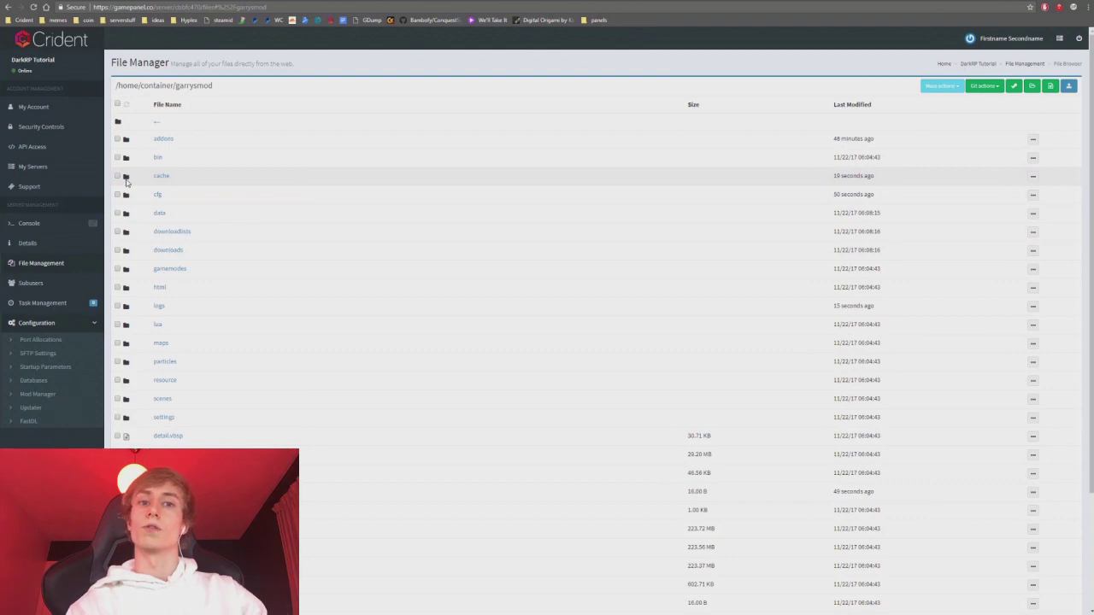
Review the Workshop collection's addon download log in the server console
click(30, 225)
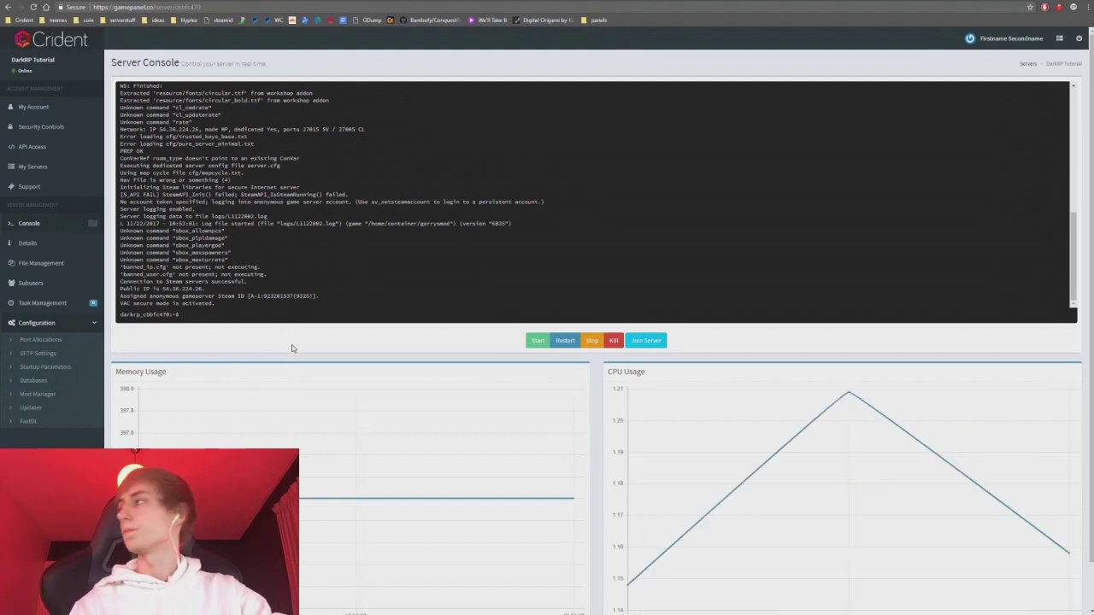
scroll(401, 254, up, 5)
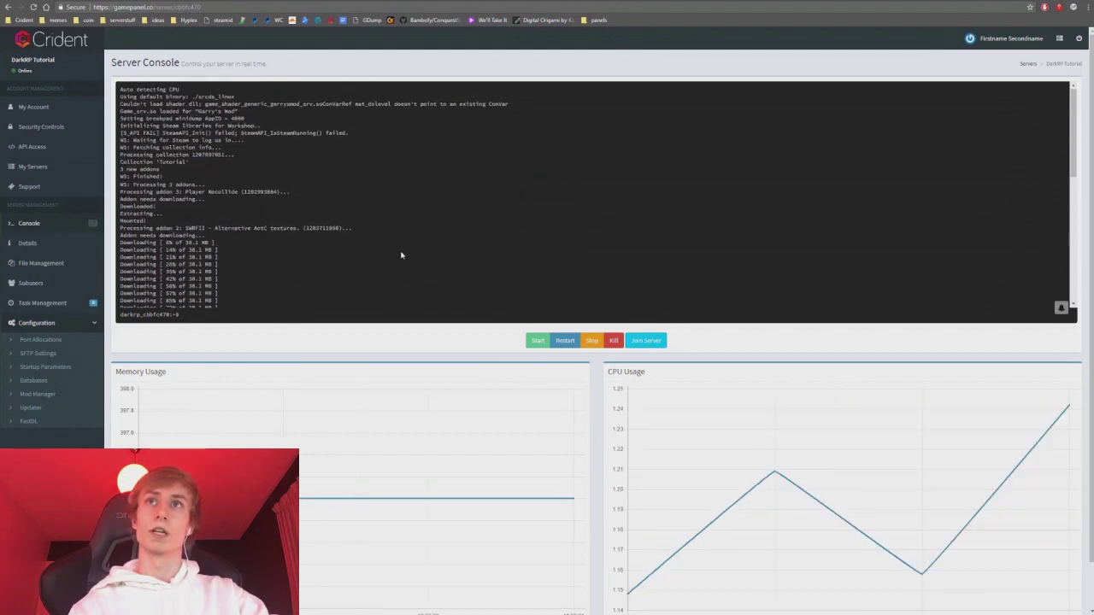
scroll(246, 197, up, 2)
drag(223, 260, 273, 163)
click(273, 163)
scroll(425, 220, down, 10)
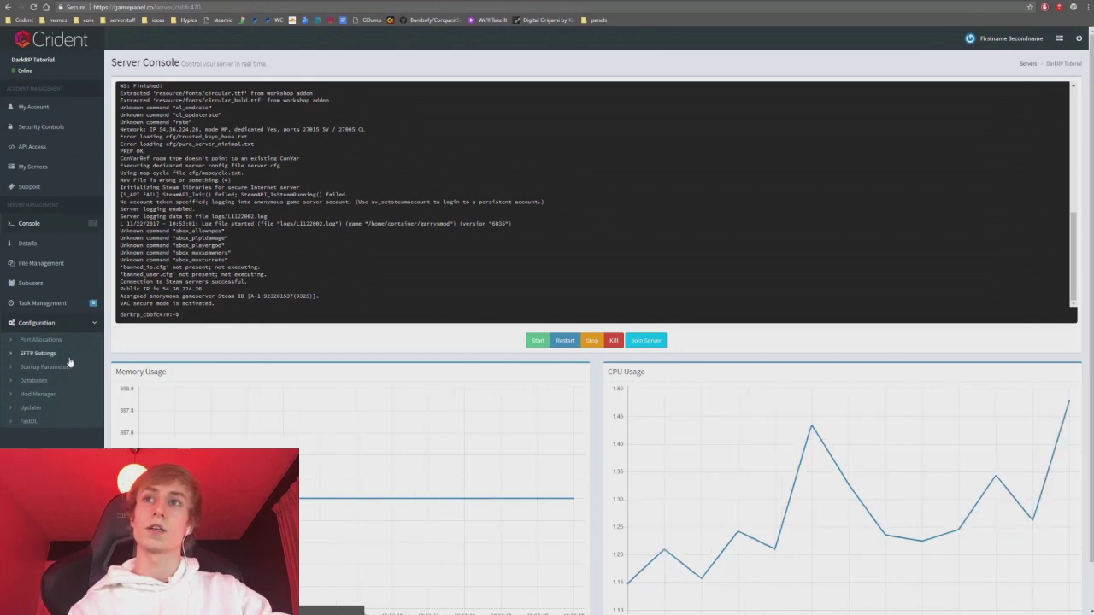
Examine the FastDL page's list of synced folders and its sv_downloadurl instruction for enabling FastDL
click(52, 422)
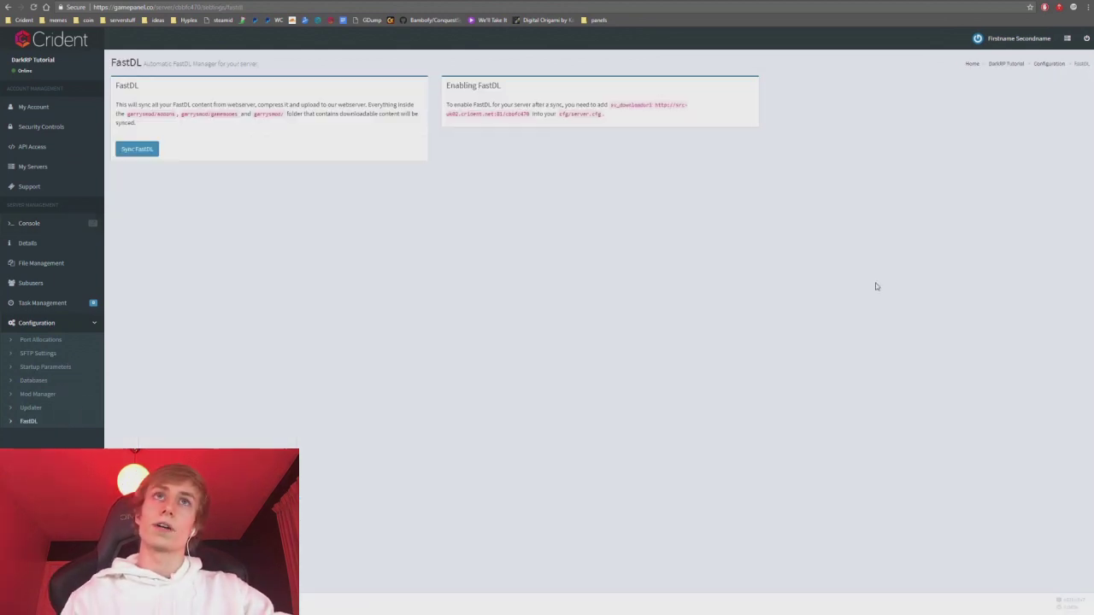
drag(530, 114, 612, 104)
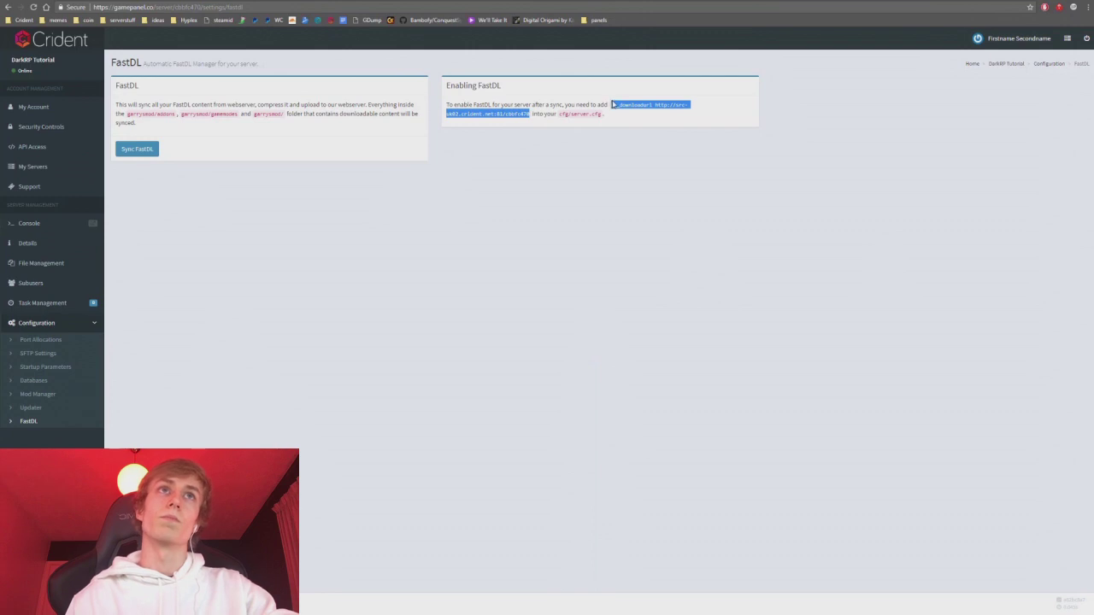
click(675, 269)
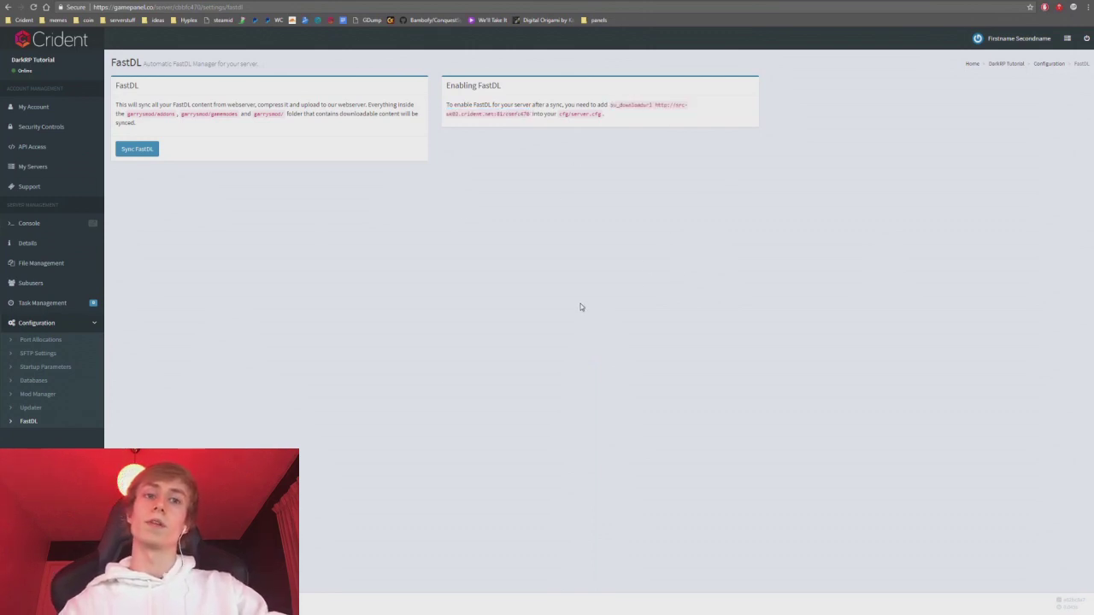
drag(180, 114, 238, 115)
click(228, 114)
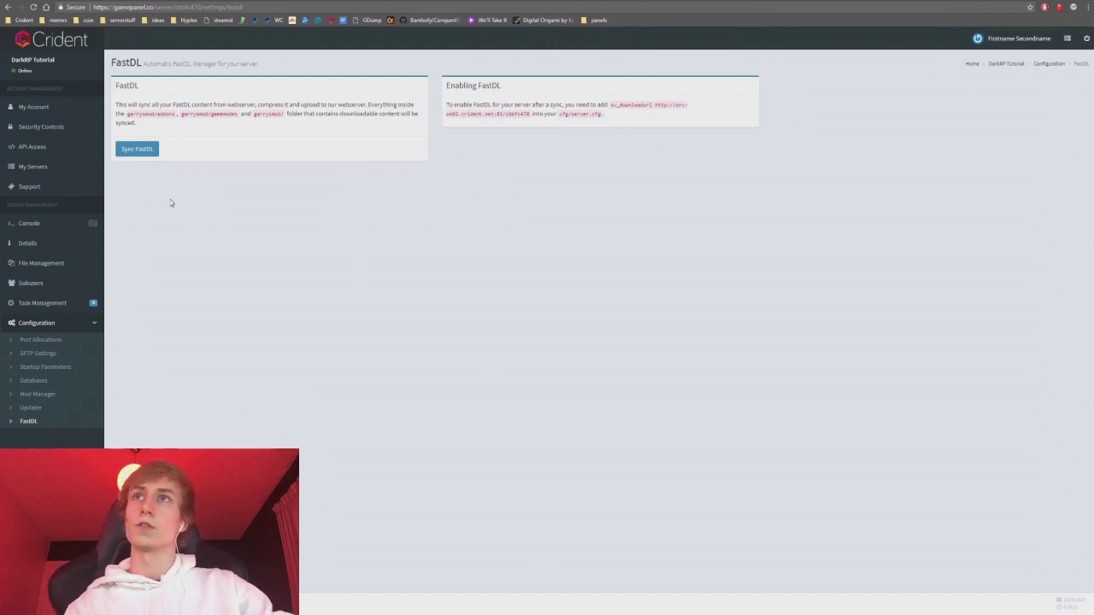
Browse the garrysmod directory and its addons folder for content that FastDL would sync
click(41, 263)
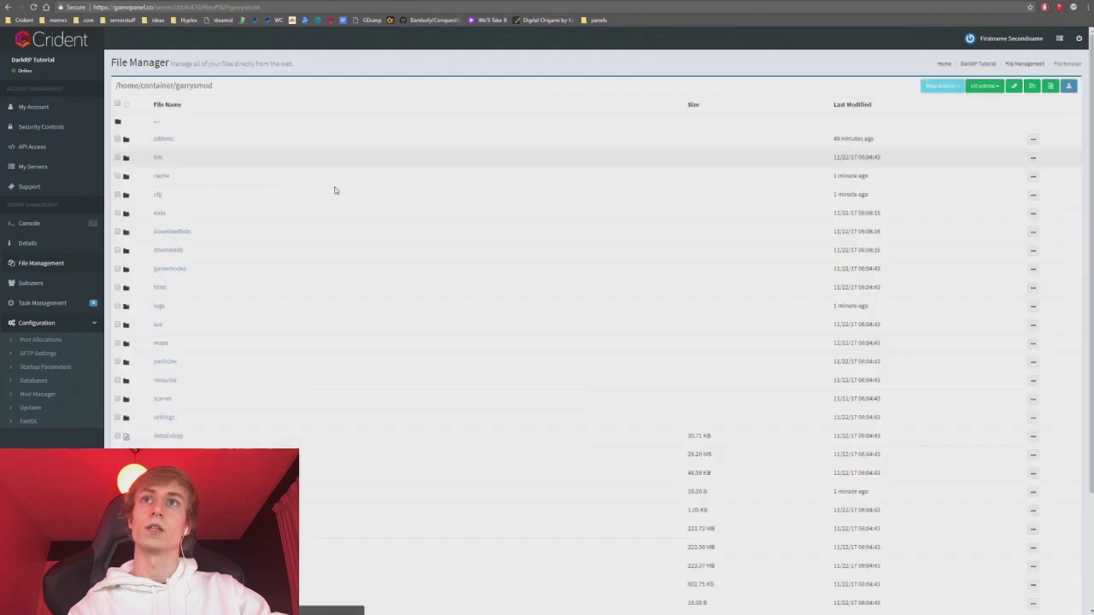
click(163, 346)
scroll(338, 441, down, 1)
scroll(171, 256, up, 1)
click(164, 139)
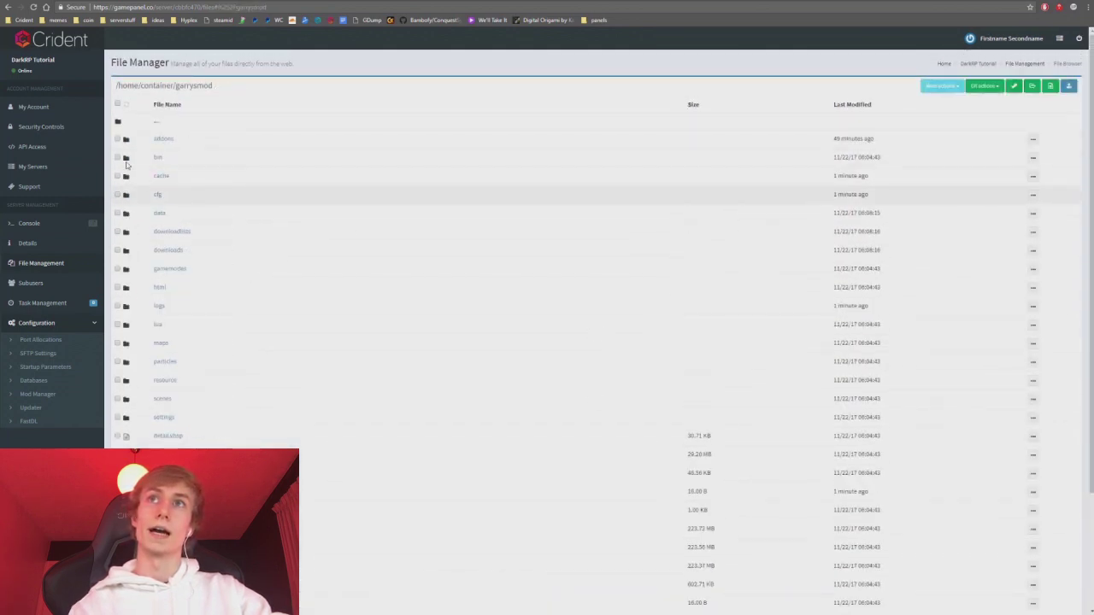
click(163, 139)
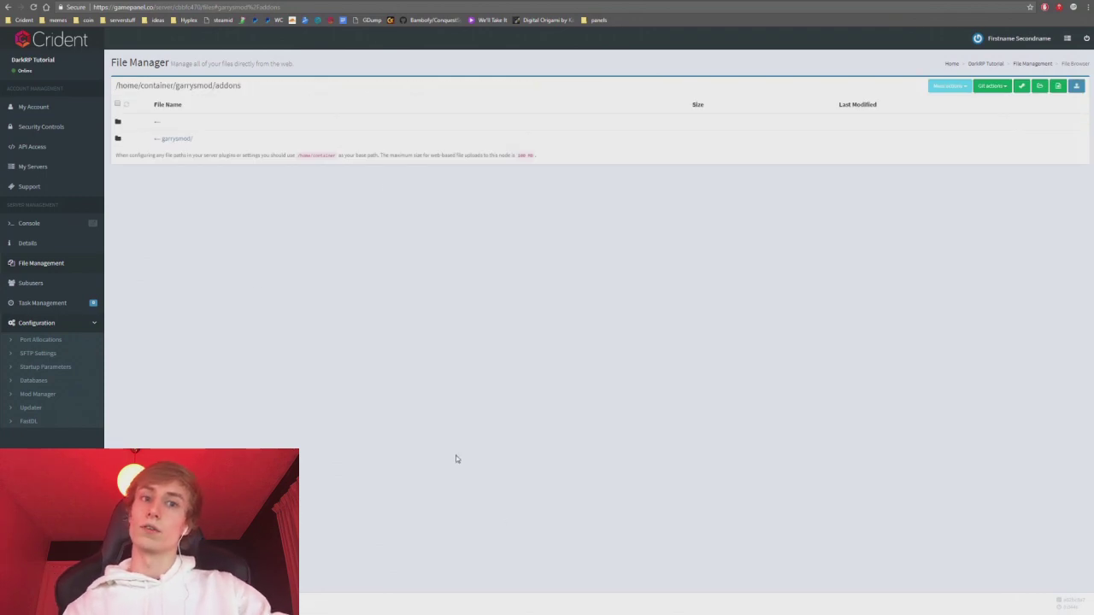
Copy the sv_downloadurl command with the server's FastDL address from the Enabling FastDL instructions
click(31, 422)
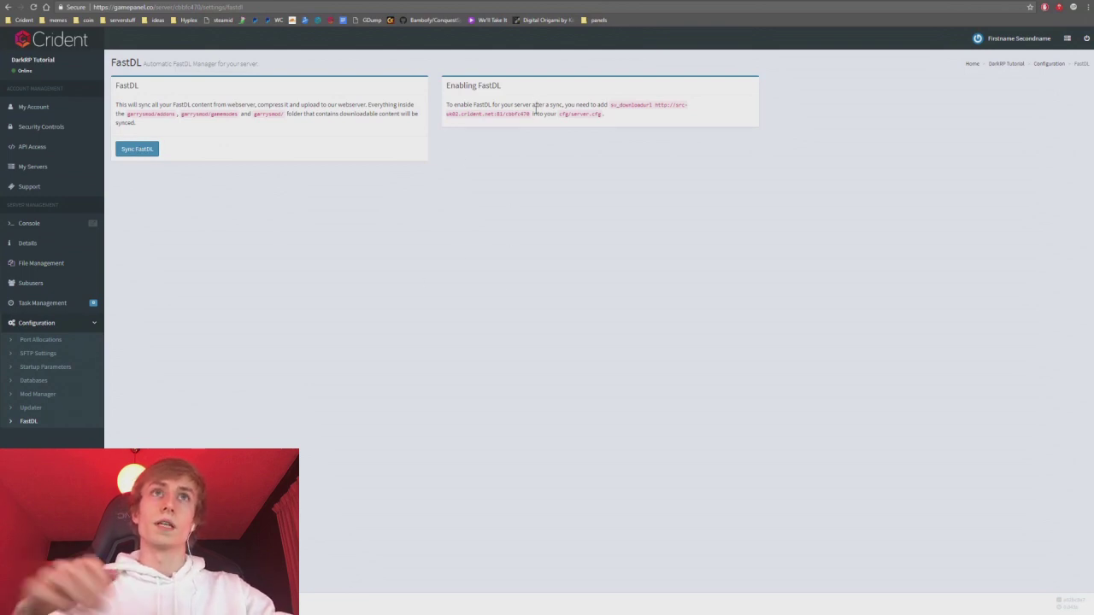
drag(529, 113, 633, 105)
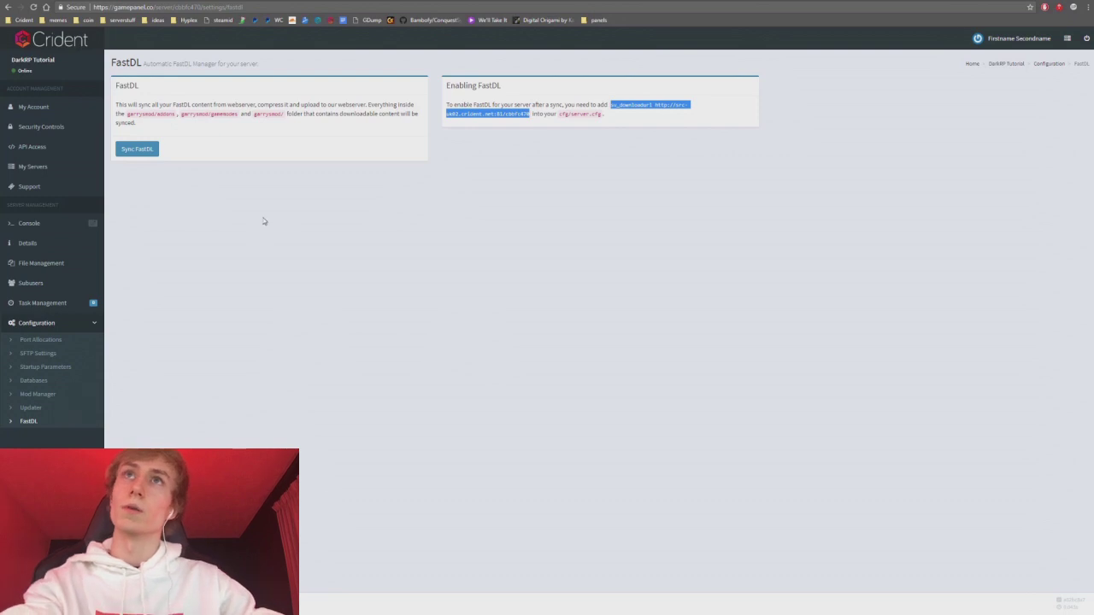
drag(529, 114, 610, 106)
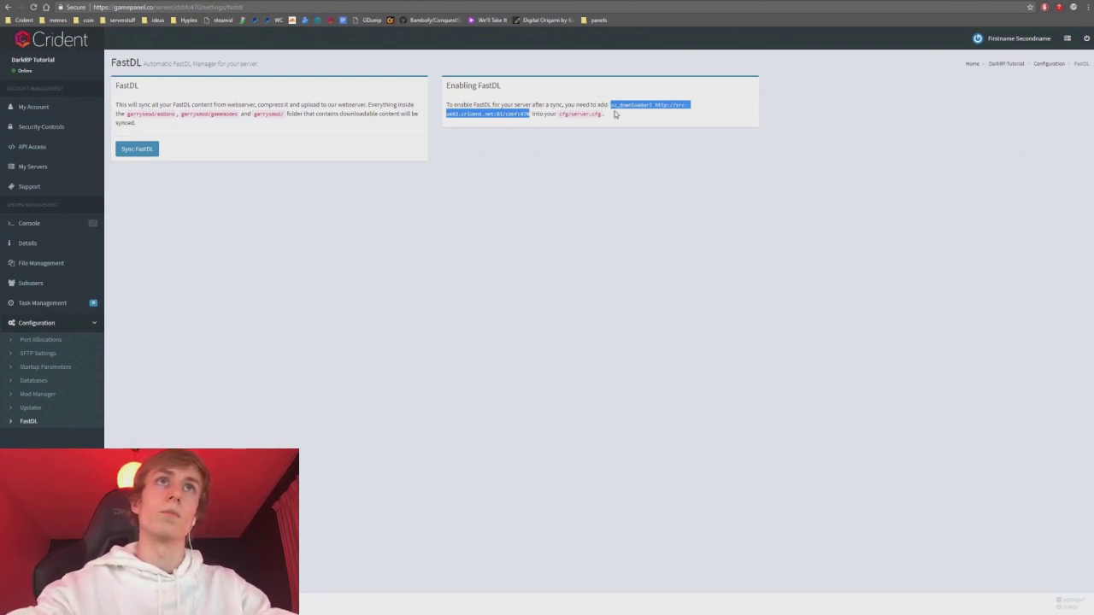
click(444, 106)
drag(444, 106, 518, 119)
click(611, 114)
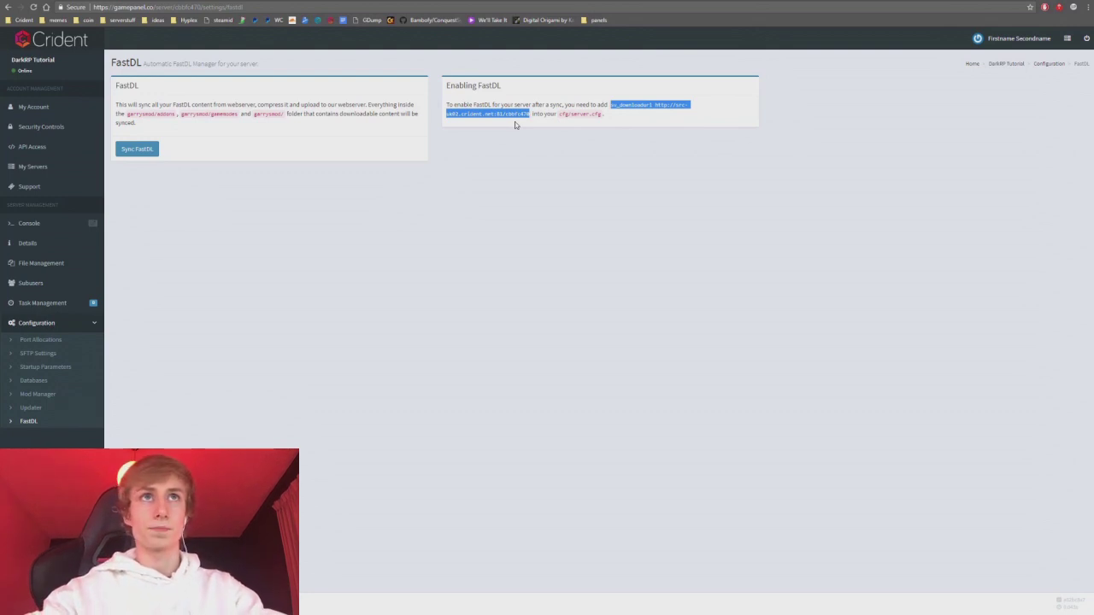
click(515, 125)
drag(559, 113, 531, 113)
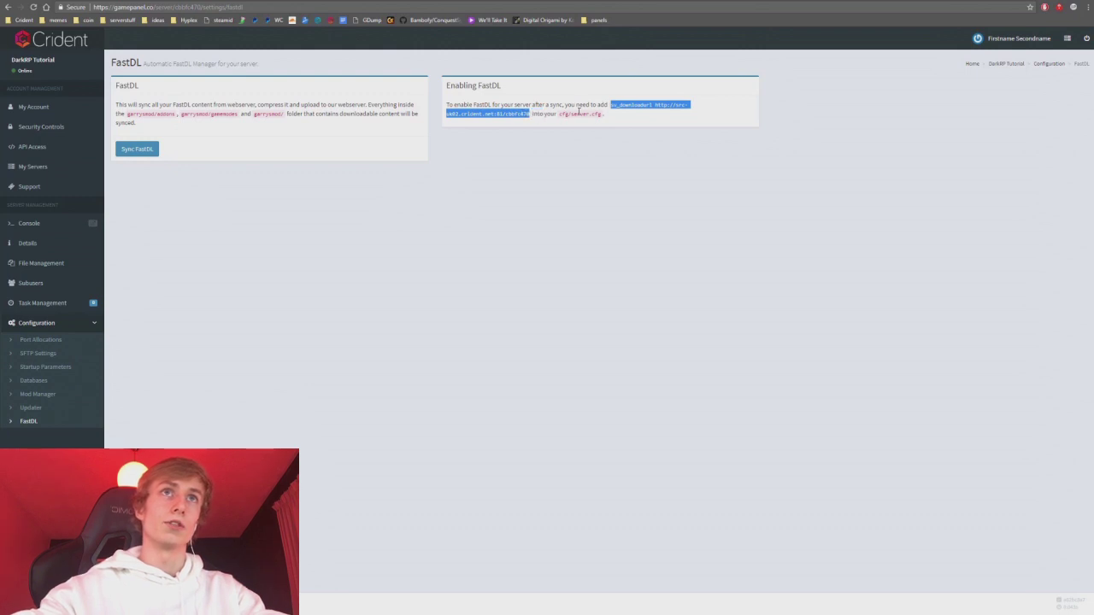
Open garrysmod/cfg/server.cfg for editing from the file manager
click(47, 262)
click(161, 143)
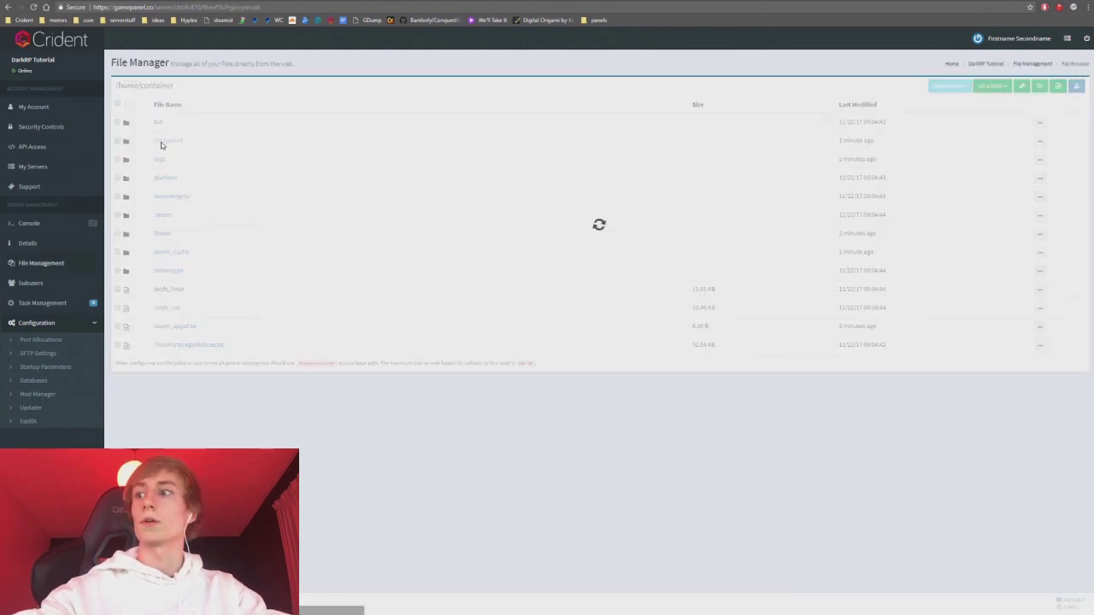
click(157, 194)
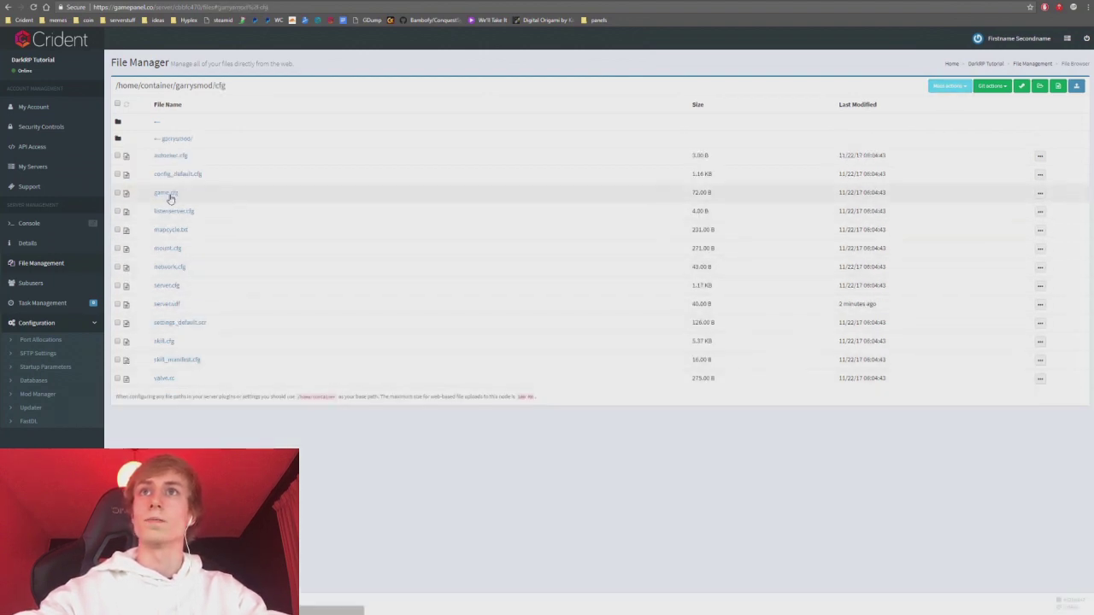
click(176, 286)
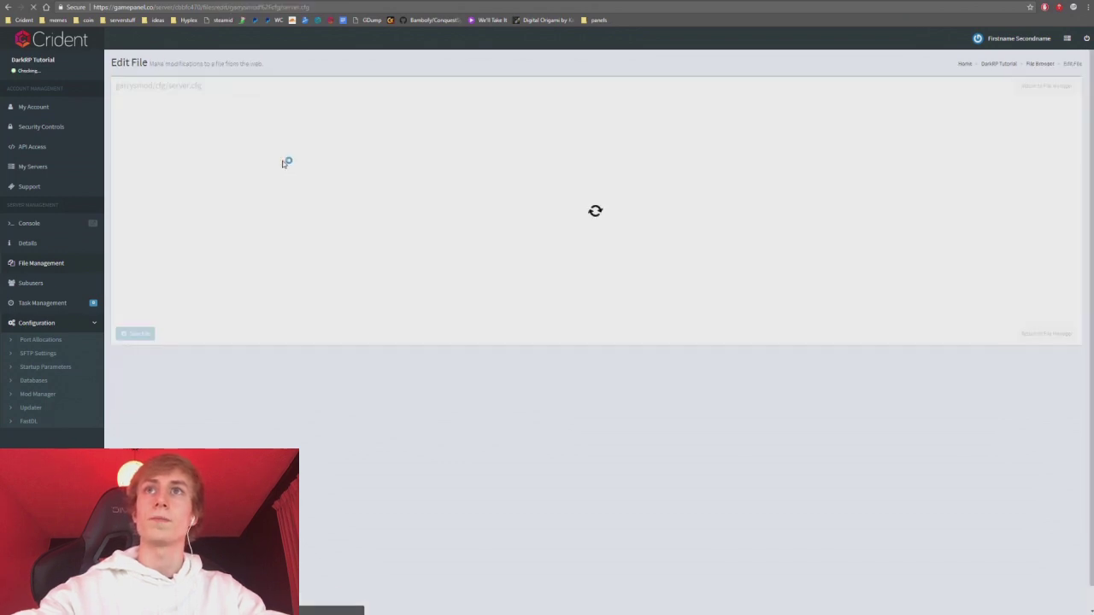
Add the copied sv_downloadurl command on a new line below sv_loadingurl in server.cfg, with its address in quotation marks
click(261, 113)
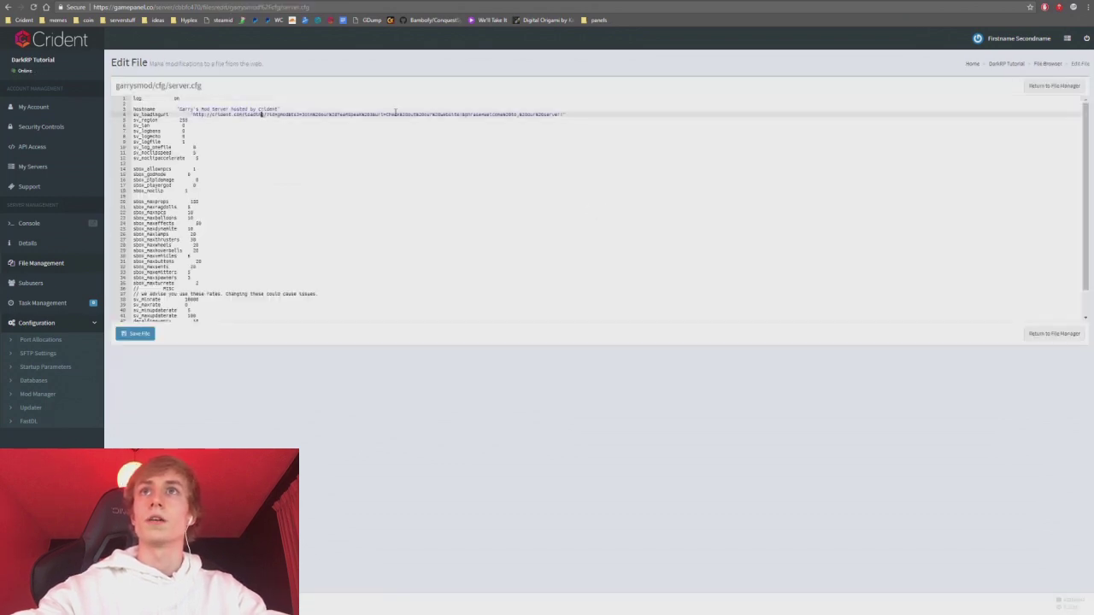
click(587, 114)
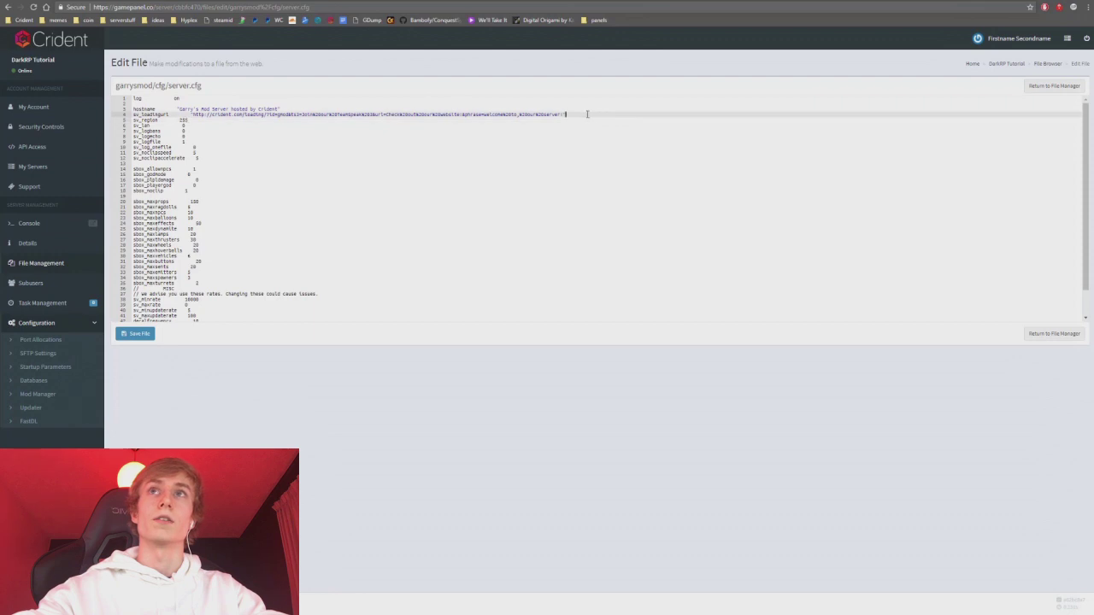
key(Return)
text(sv_downloadurl http://gmrc-uk02.crident.net:81/cbbfc470)
click(177, 120)
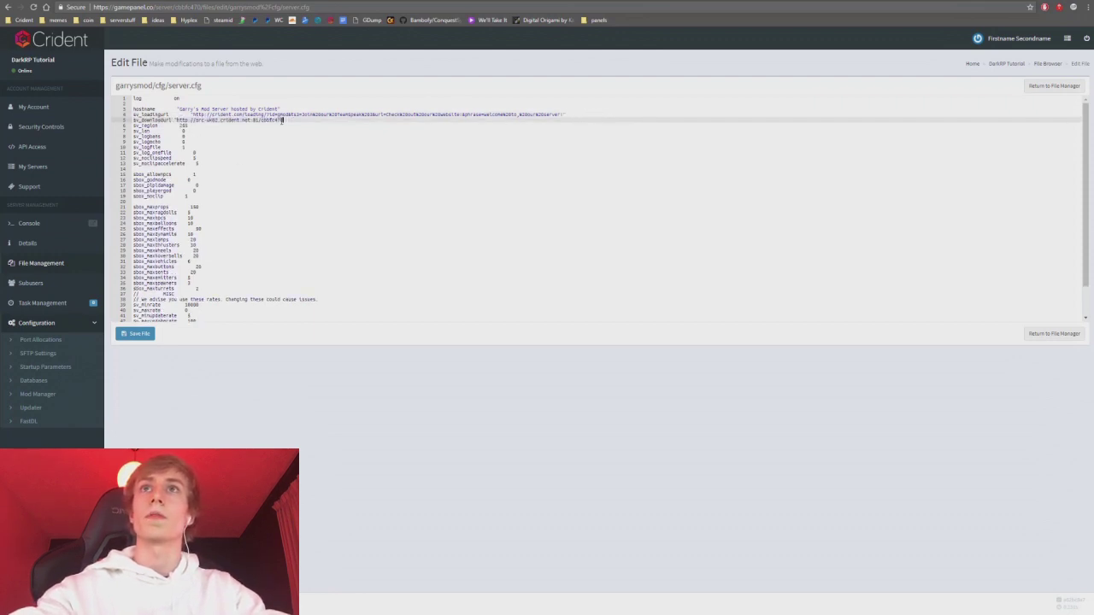
click(191, 114)
click(176, 120)
text(")
Remove the extra whitespace before the sv_loadingurl address so it aligns with the neighbouring values, and save server.cfg
key(Up)
key(Delete)
key(Delete)
key(Delete)
key(Delete)
key(Delete)
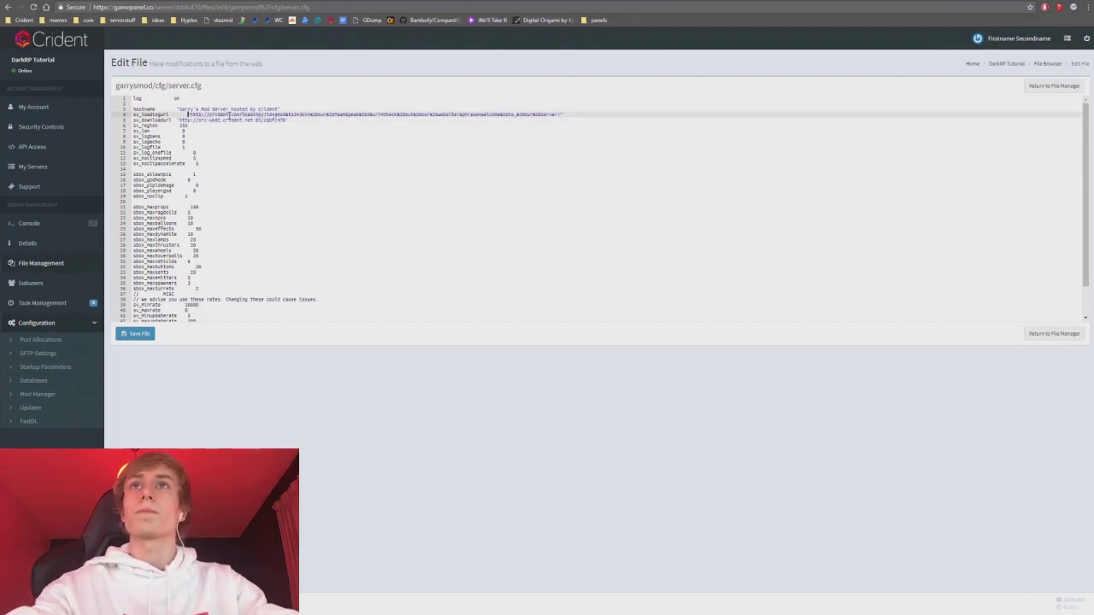
click(294, 120)
click(137, 334)
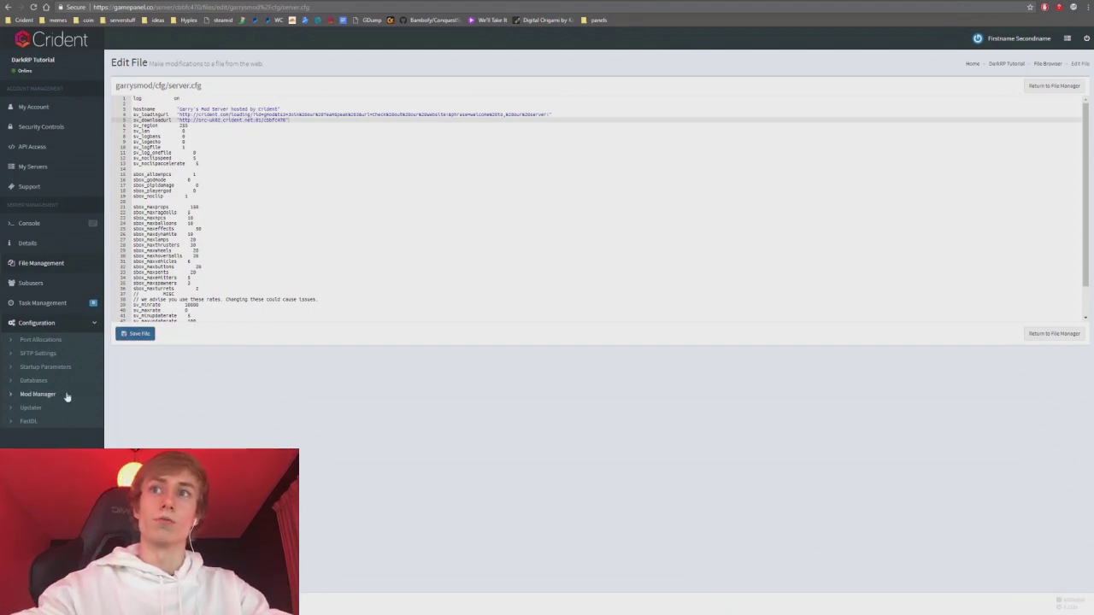
Review the sv_downloadurl instruction on the FastDL page and return to the server's root folder in the file manager
click(59, 422)
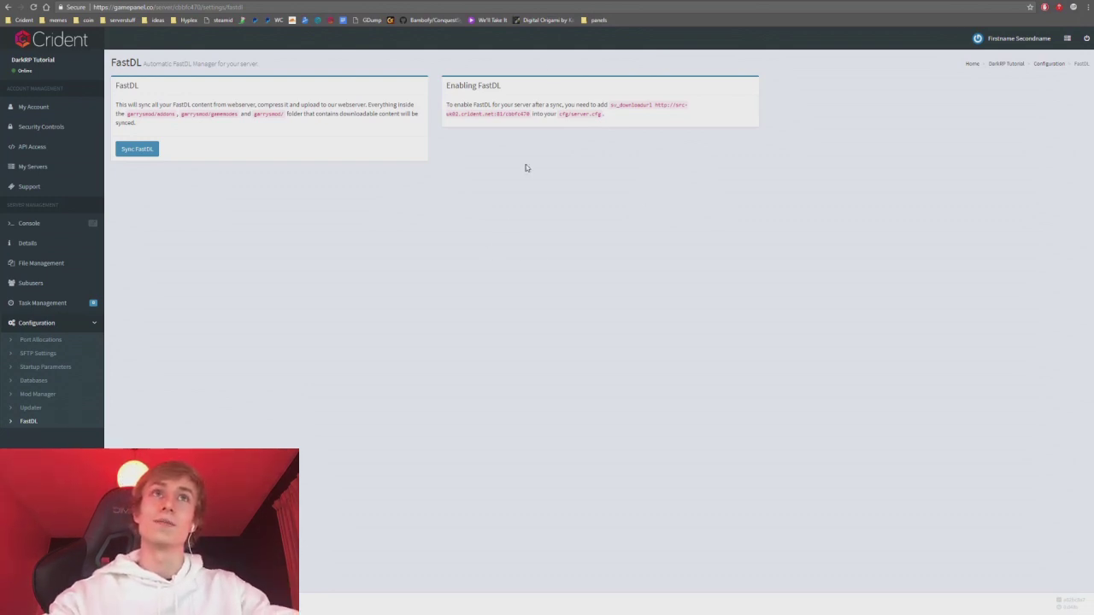
drag(529, 112, 641, 104)
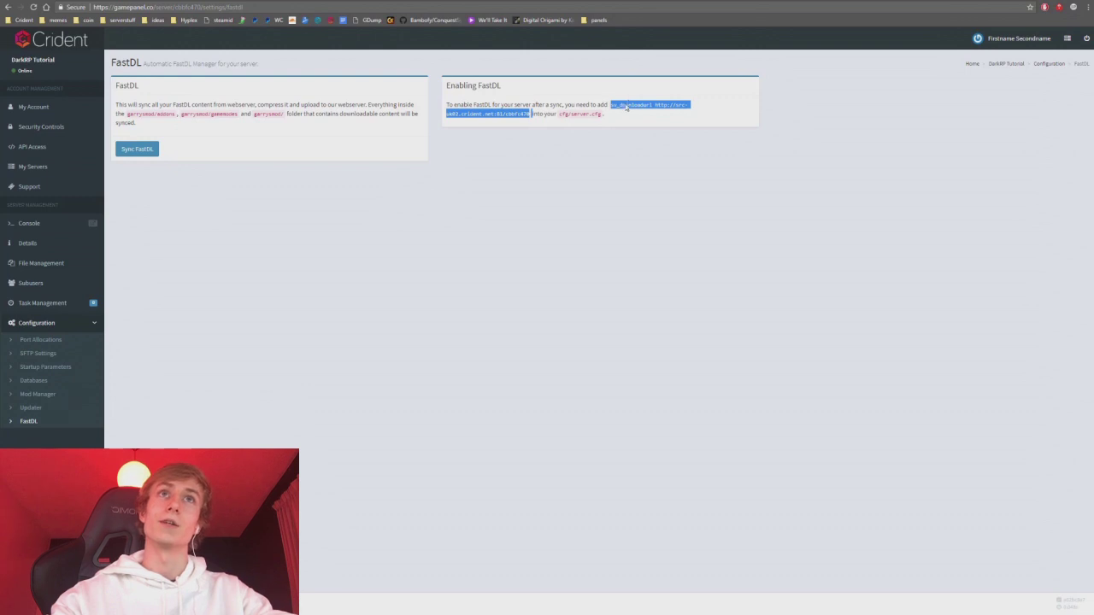
click(626, 106)
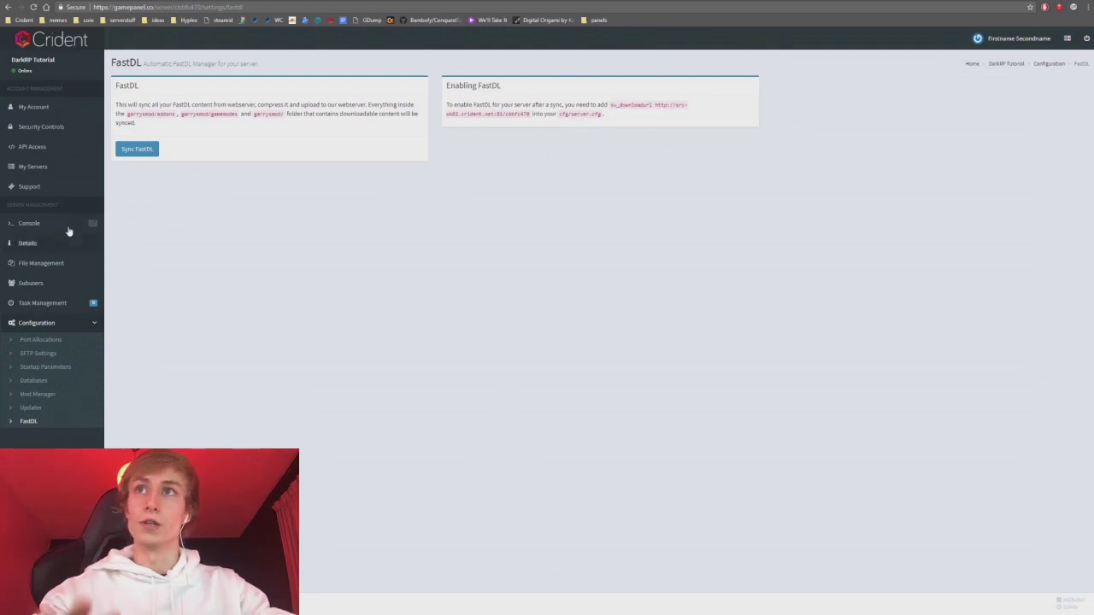
click(61, 265)
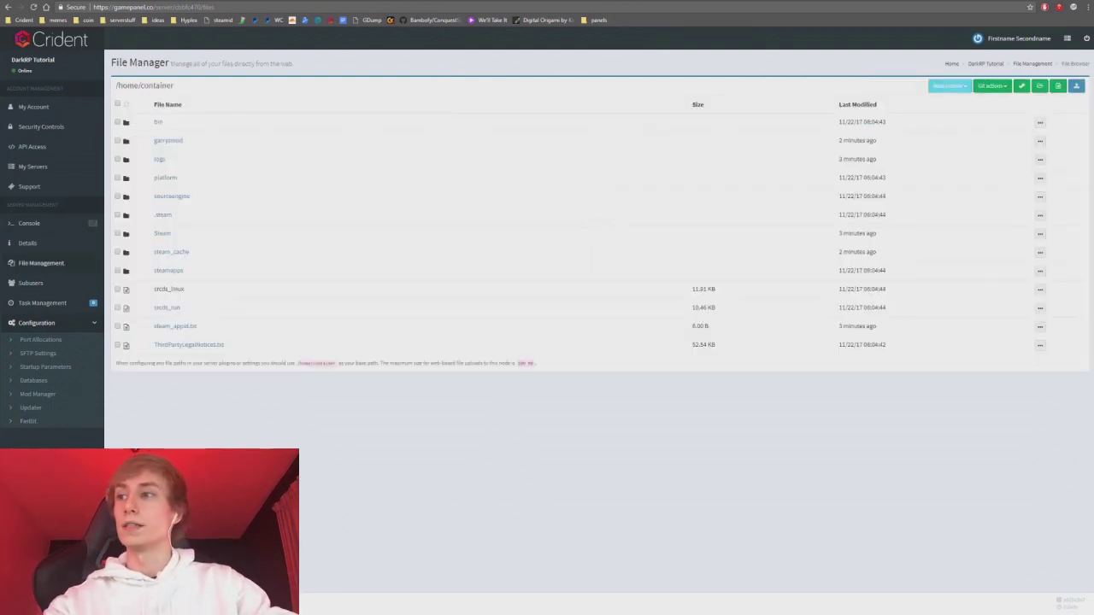
Switch to Steam and read the Player Nocollide addon's Workshop page and comments from the Tutorial collection
key(alt+Tab)
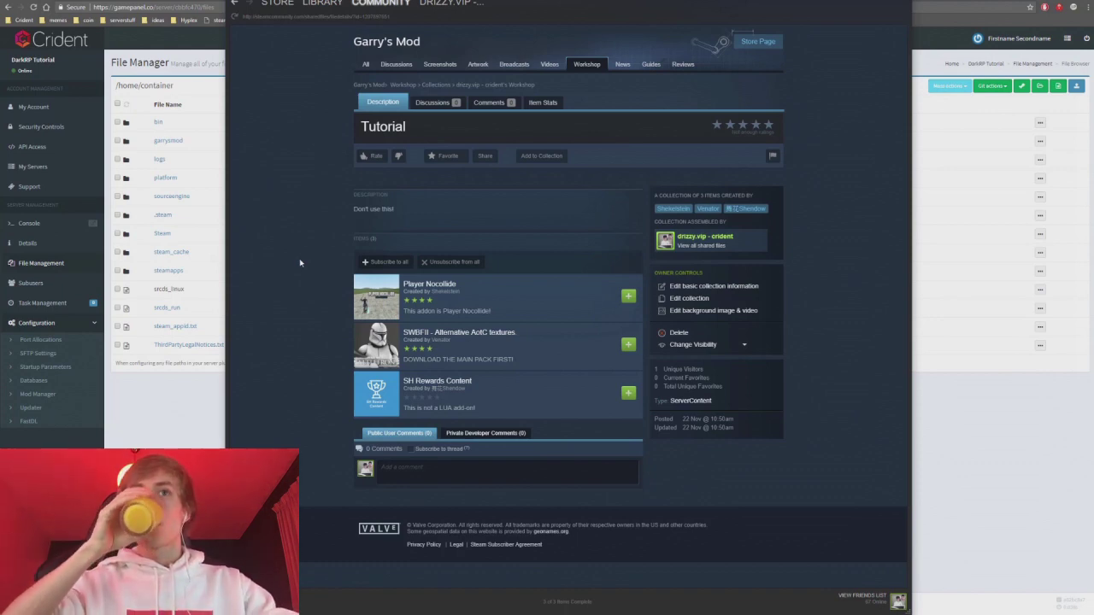
mouse_move(524, 290)
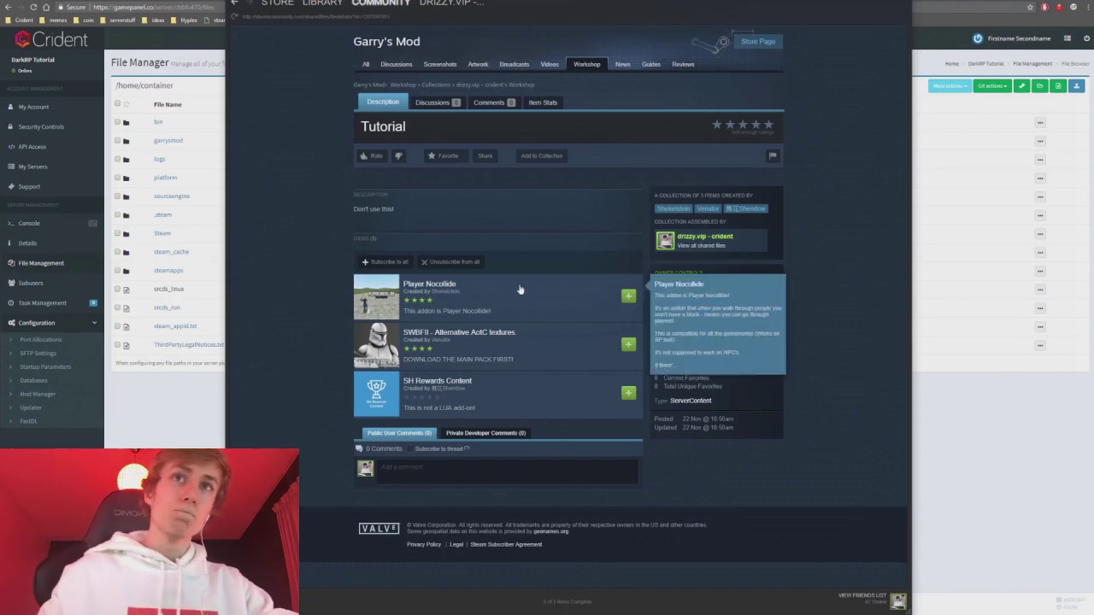
click(466, 282)
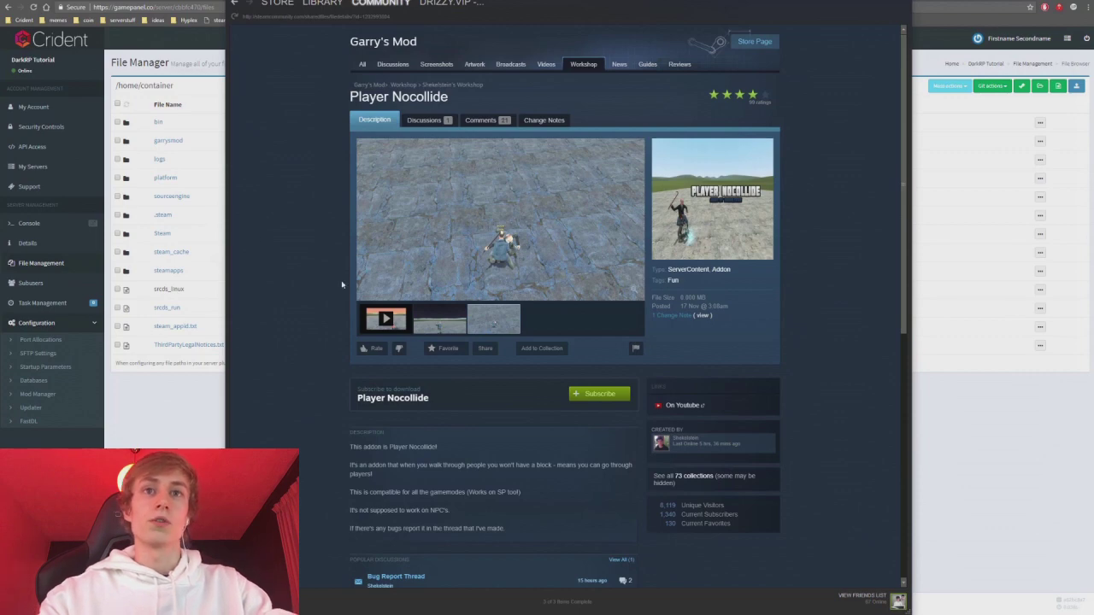
scroll(314, 296, down, 3)
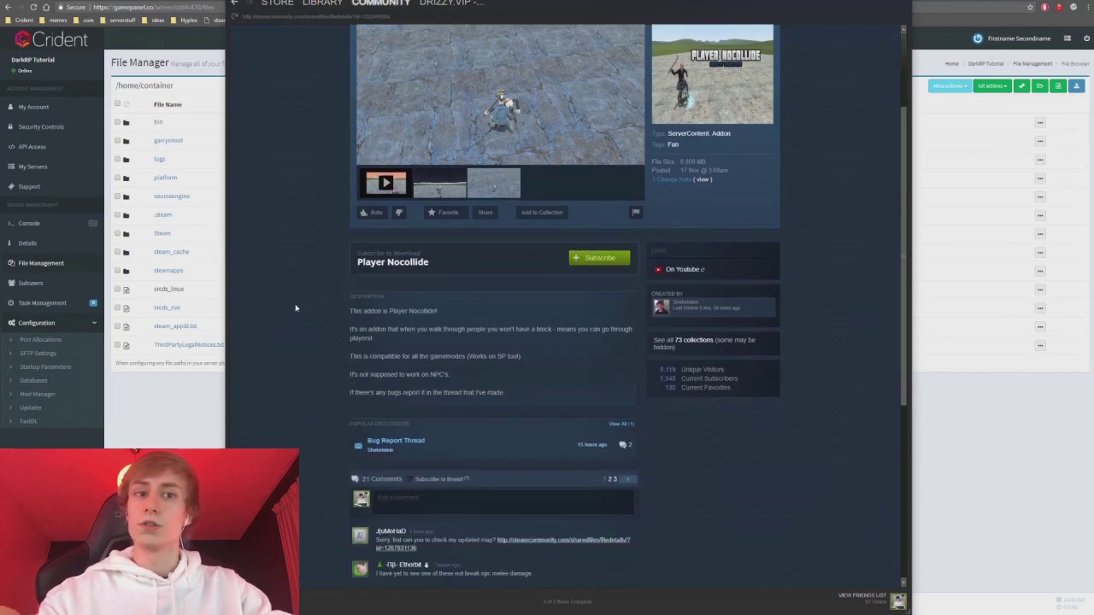
scroll(296, 308, down, 6)
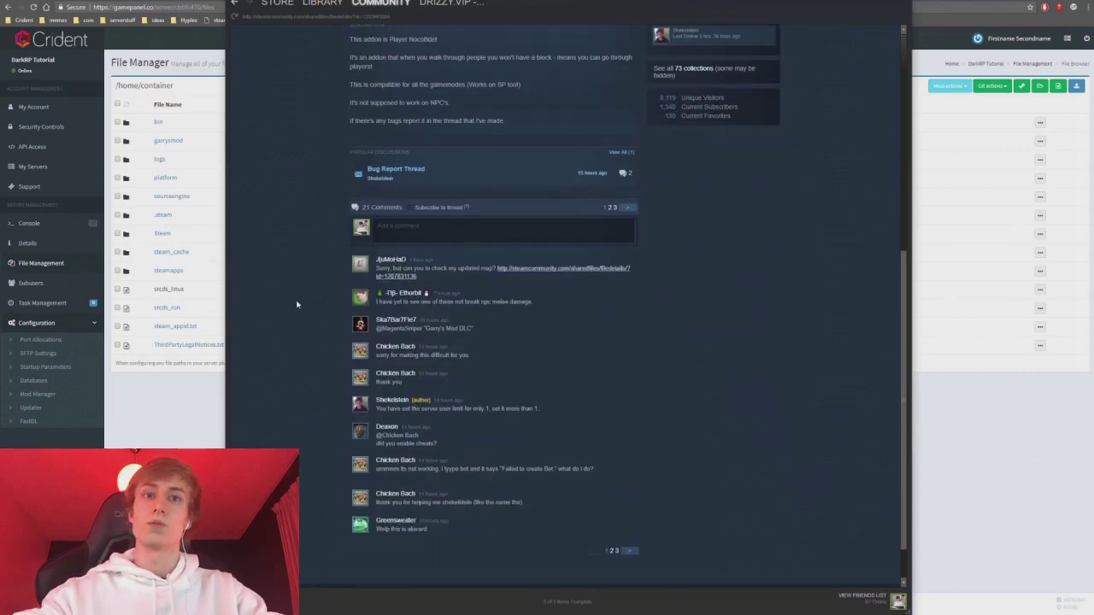
scroll(299, 299, up, 5)
scroll(295, 256, up, 1)
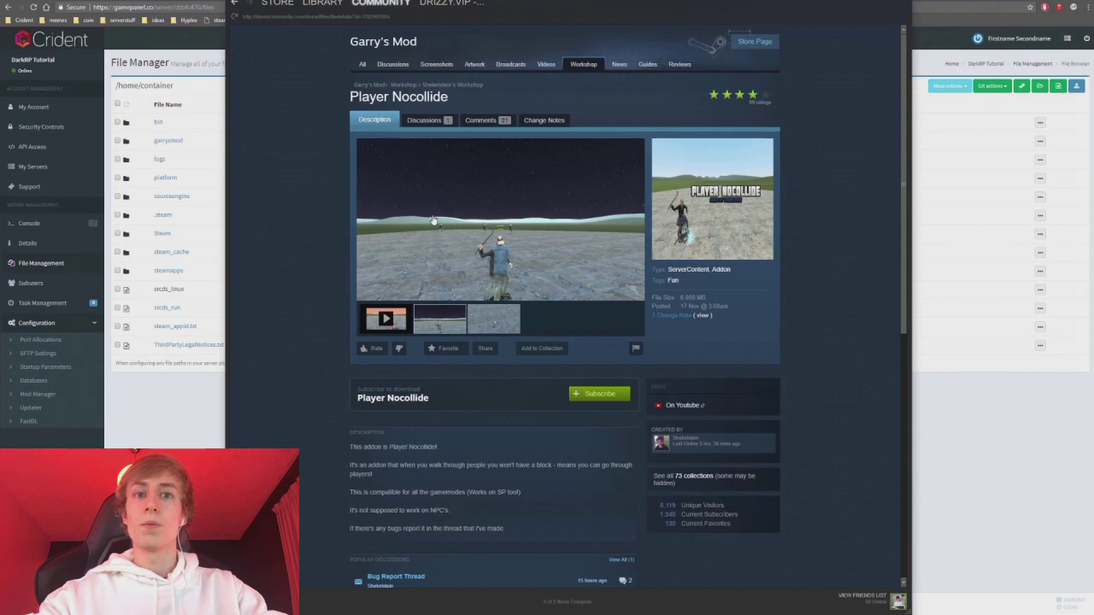
click(234, 5)
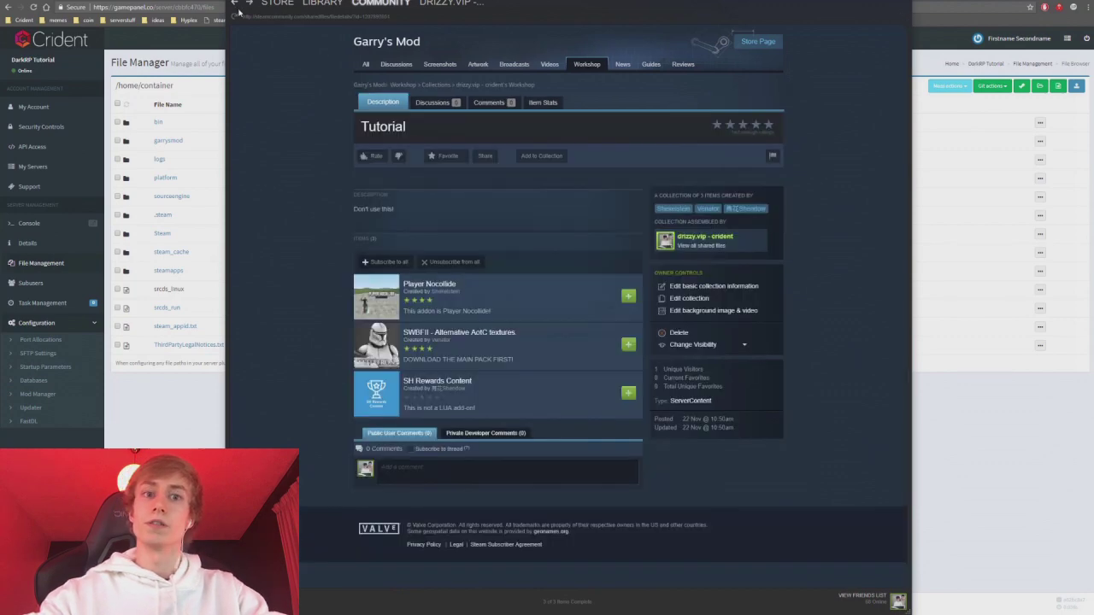
View the Workshop pages of SH Rewards Content and SWBFII - Alternative AotC textures, and reopen Player Nocollide
mouse_move(430, 389)
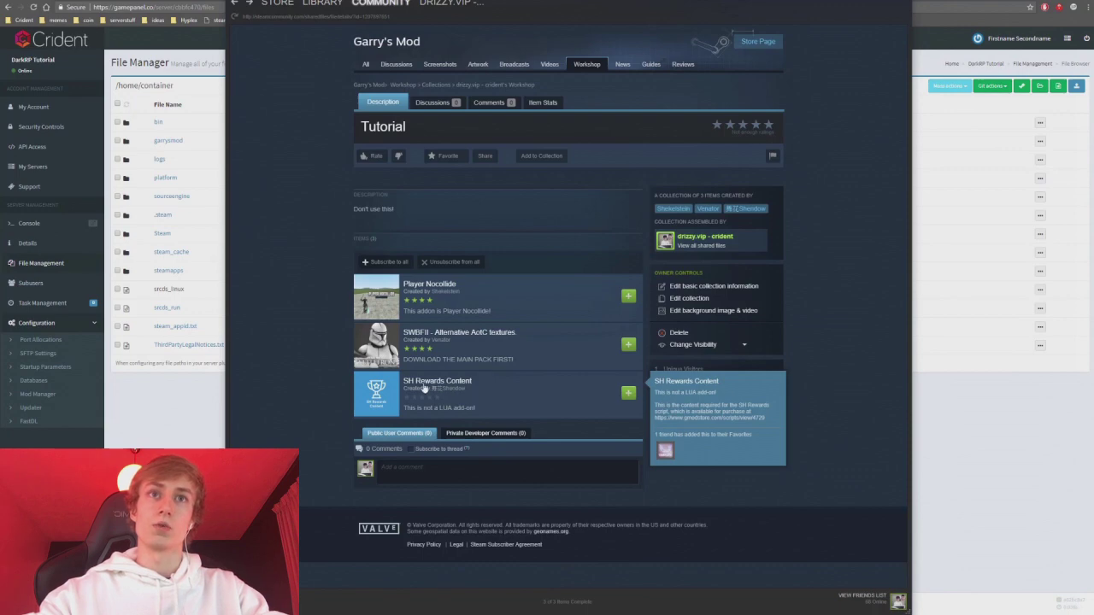
click(424, 389)
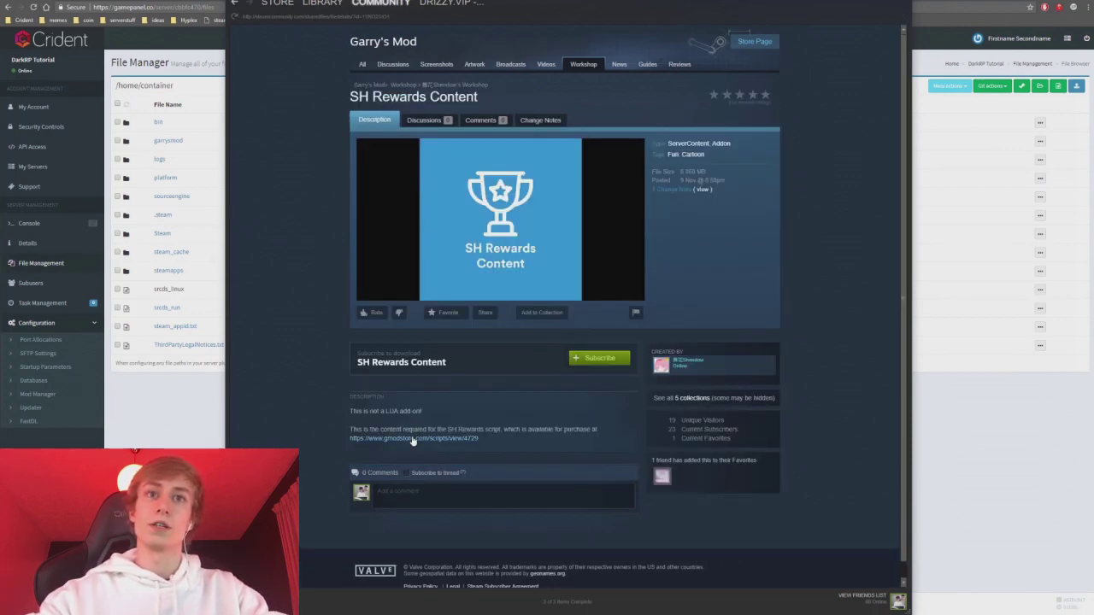
click(235, 4)
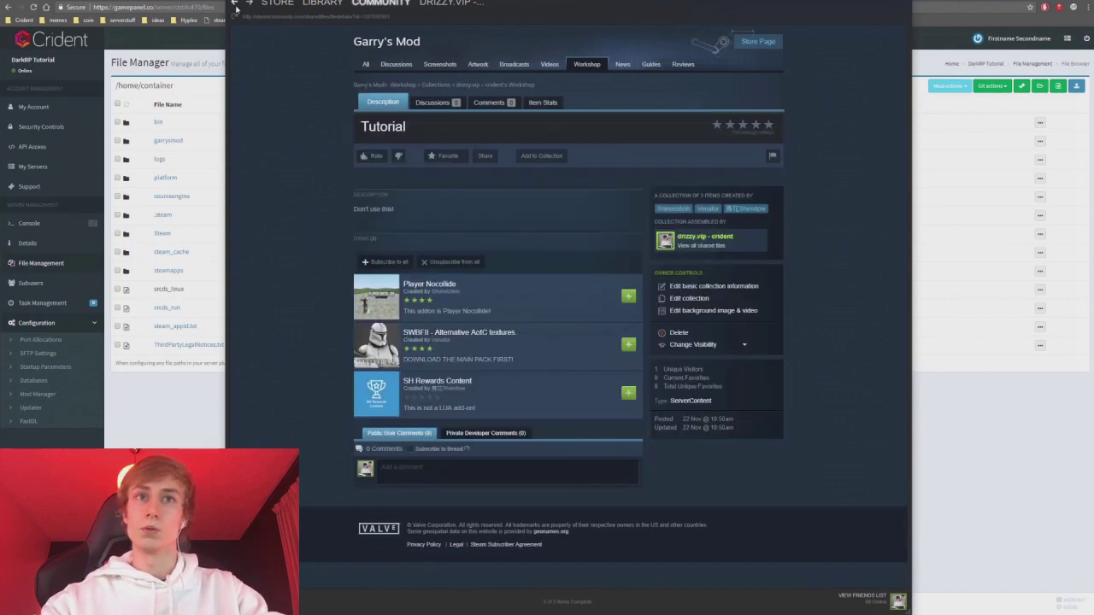
click(436, 336)
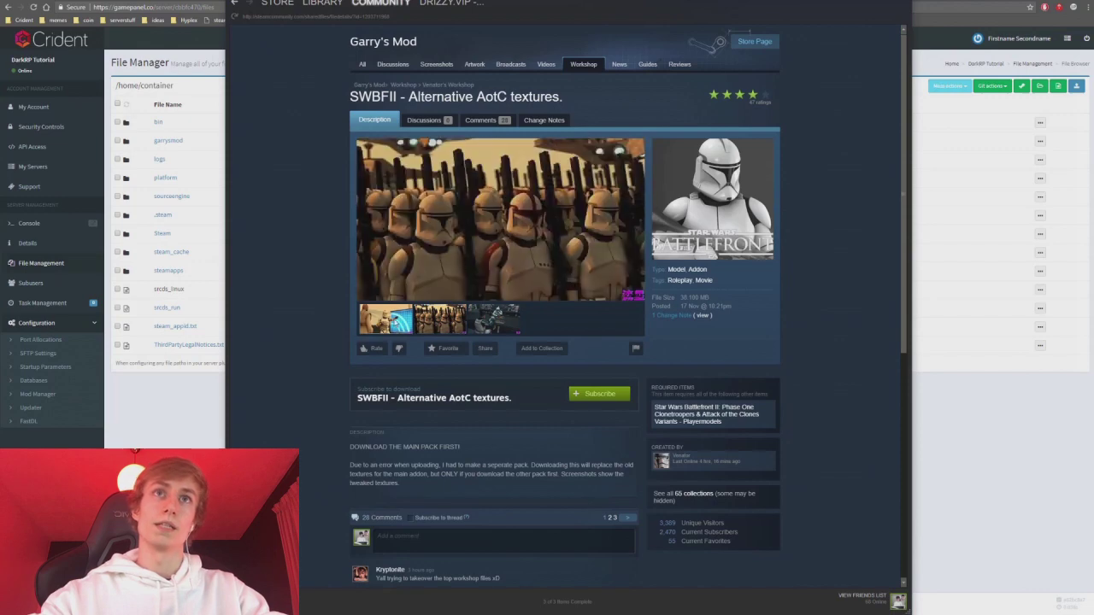
click(506, 320)
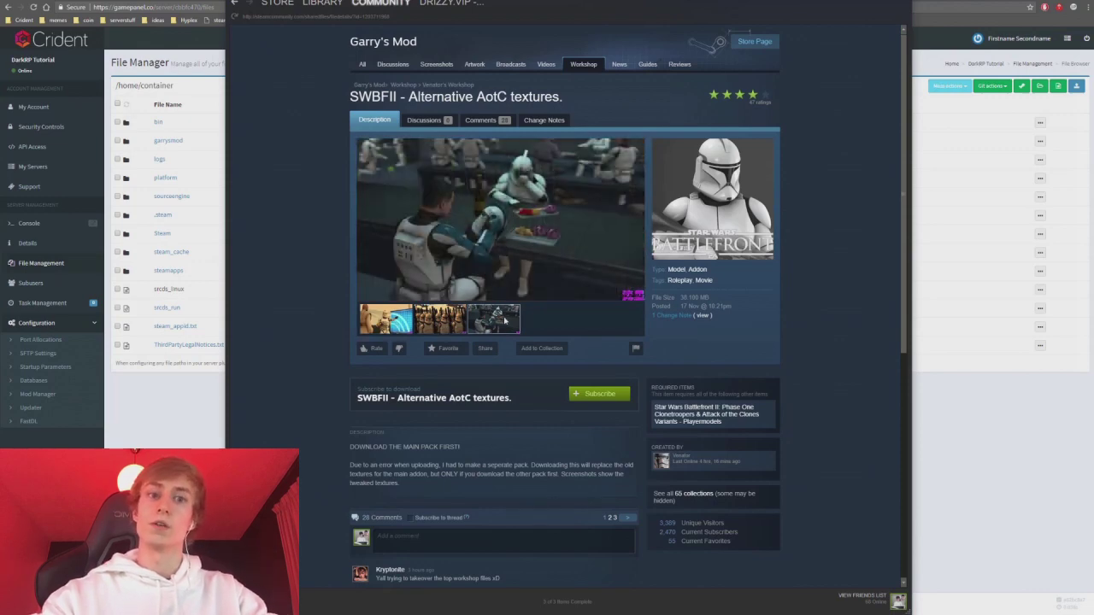
click(236, 4)
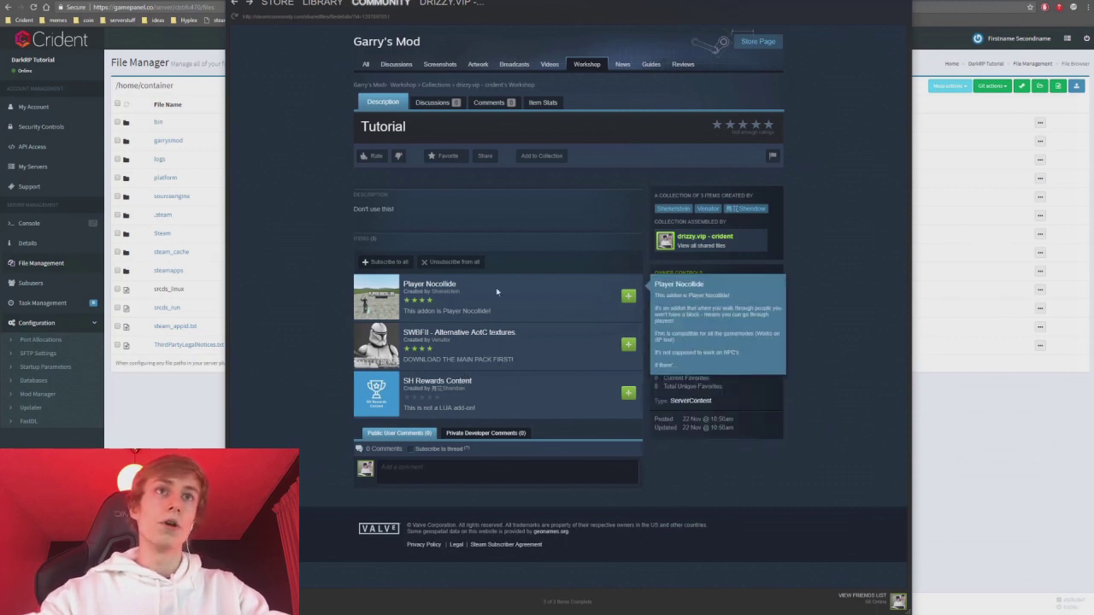
click(601, 320)
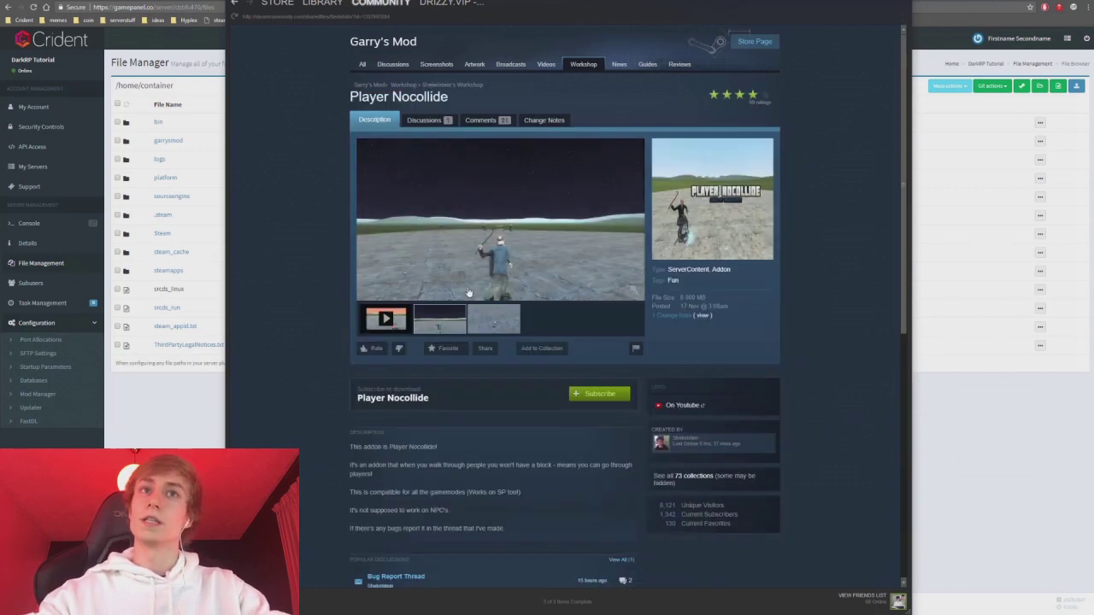
Switch to the Crident panel, check the server console, and examine the contents of garrysmod/lua/autorun/server in the file manager
click(29, 224)
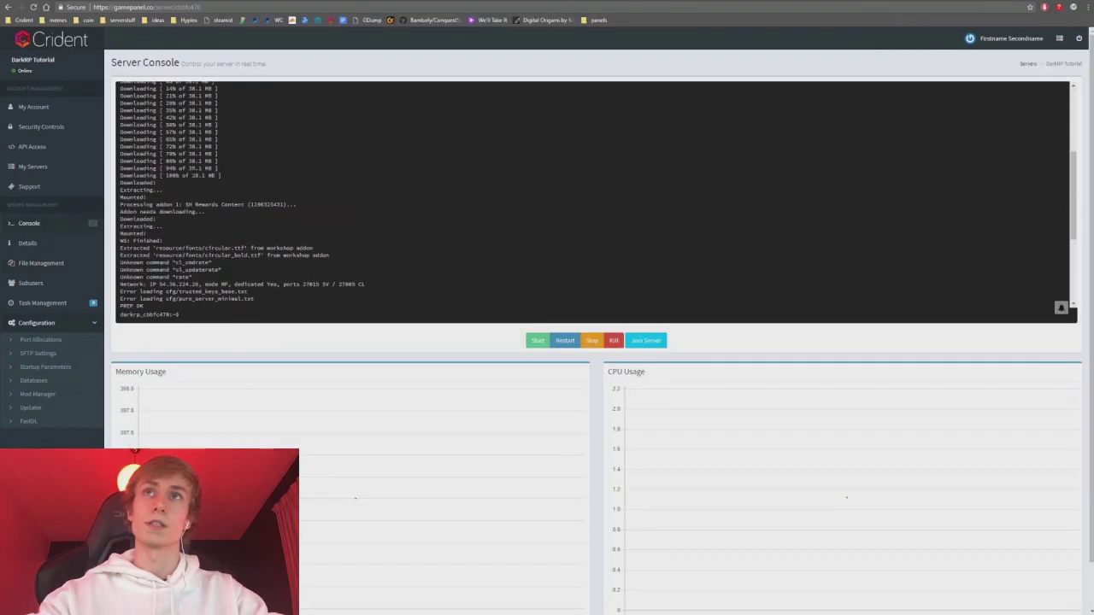
click(50, 269)
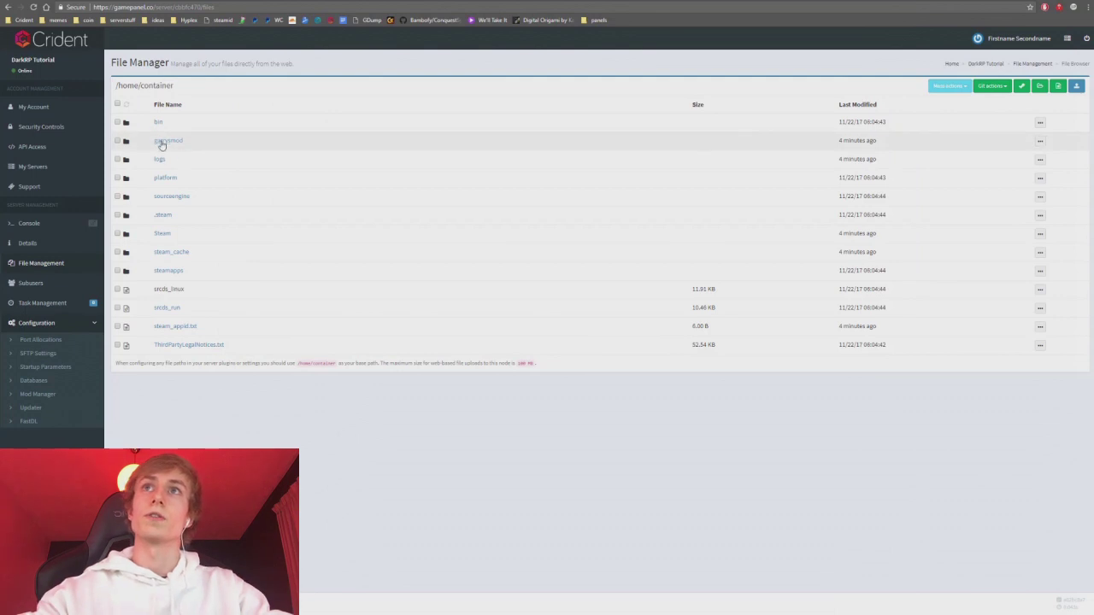
click(164, 141)
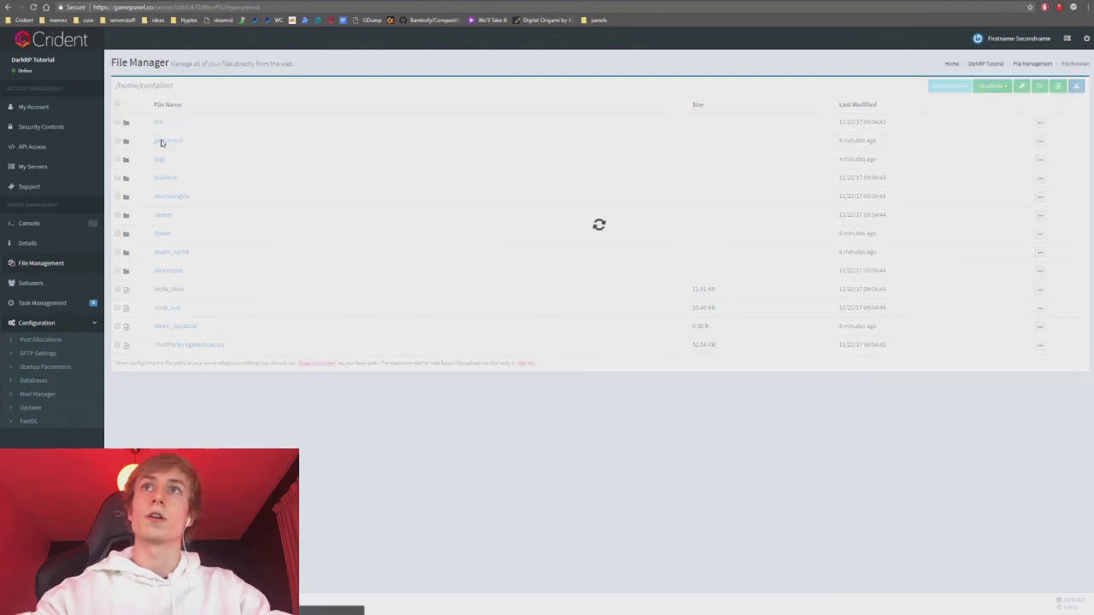
click(167, 141)
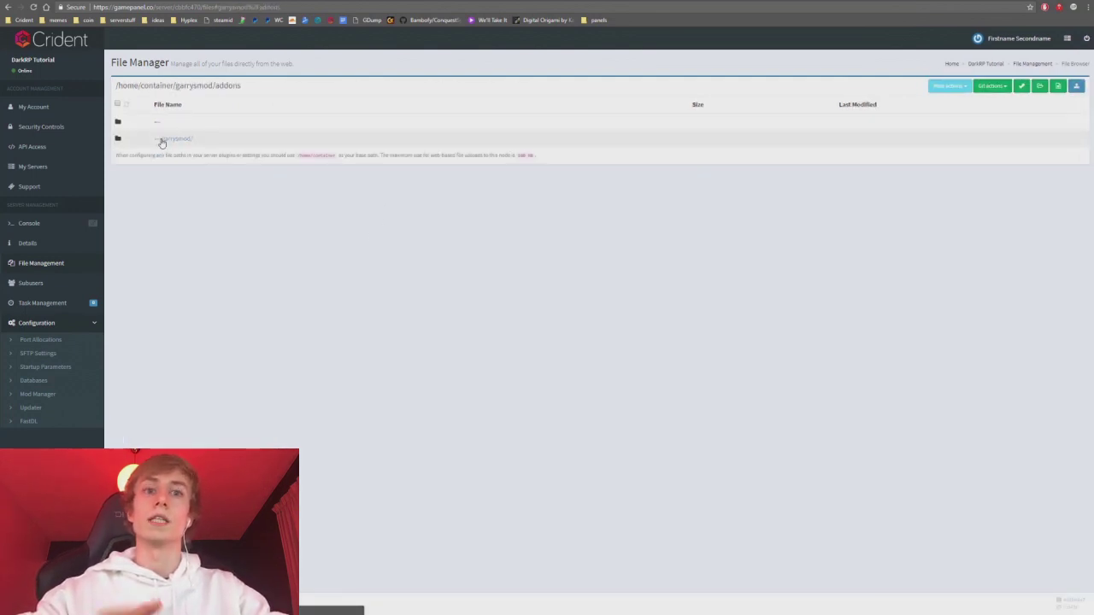
click(162, 138)
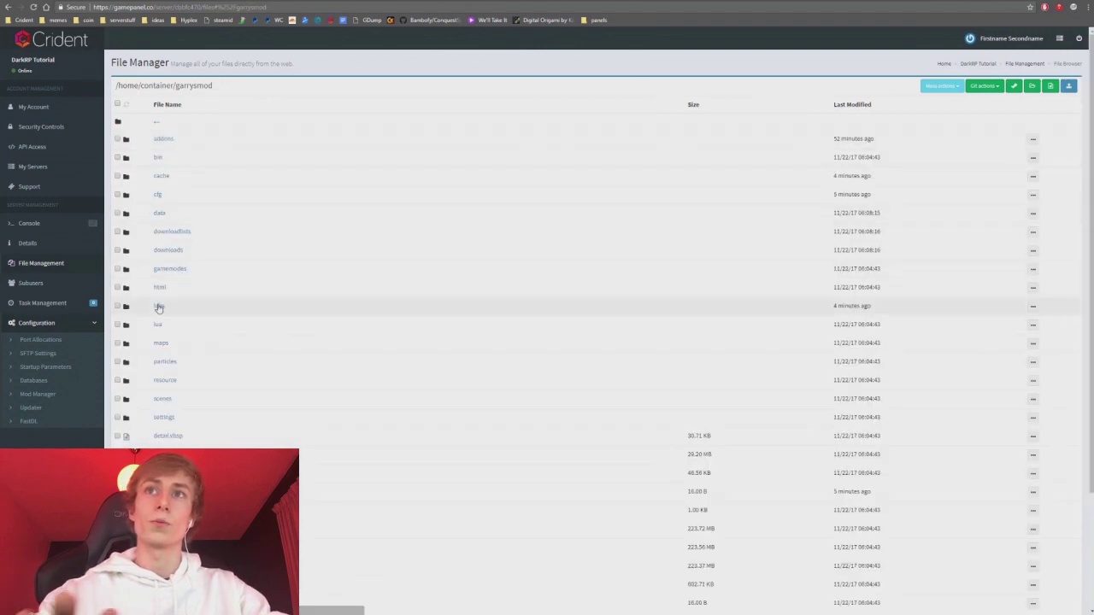
click(158, 323)
click(159, 156)
click(168, 192)
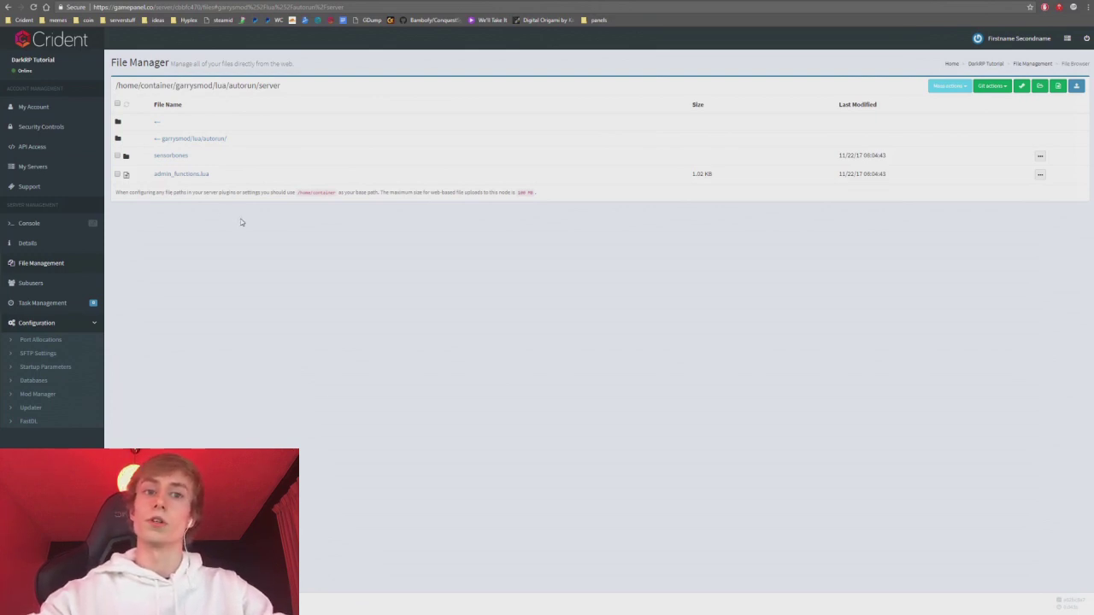
Create a folder named "custom content" inside garrysmod/addons
click(171, 139)
click(169, 139)
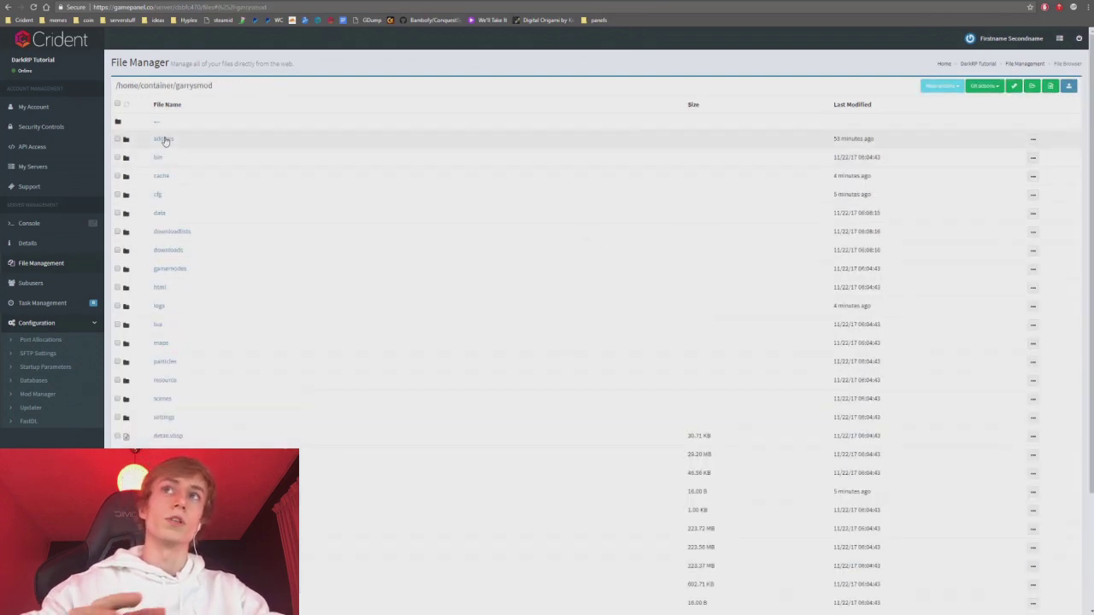
click(164, 138)
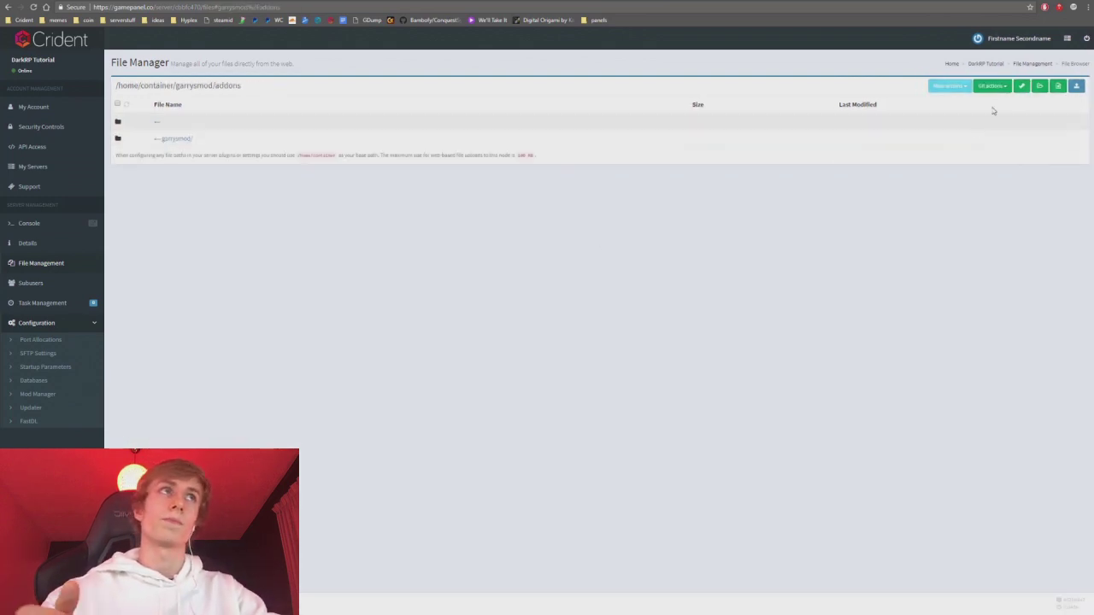
click(1040, 89)
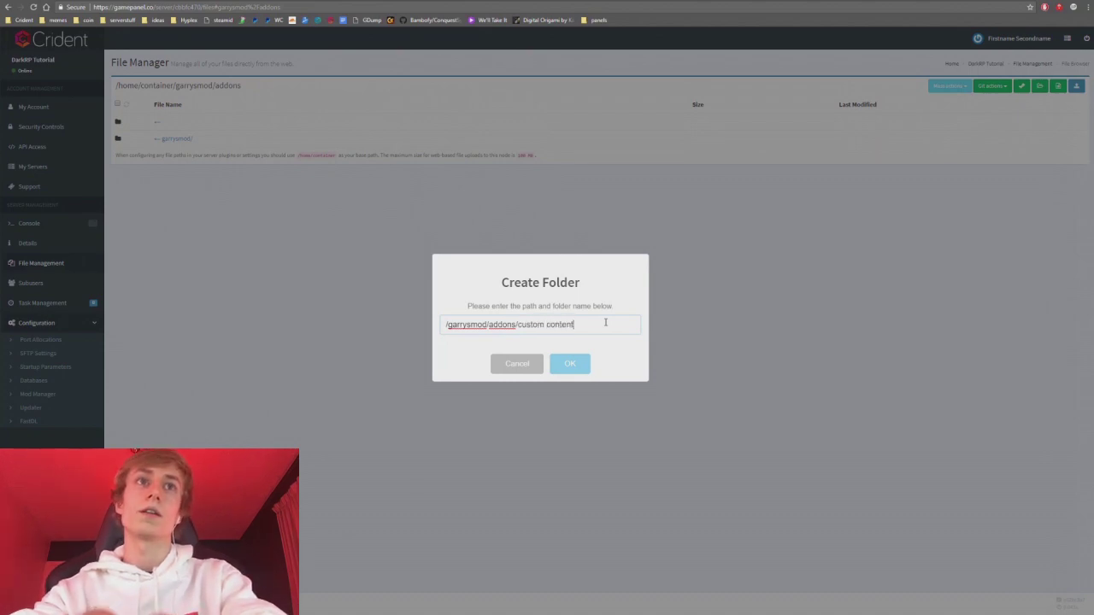
click(569, 364)
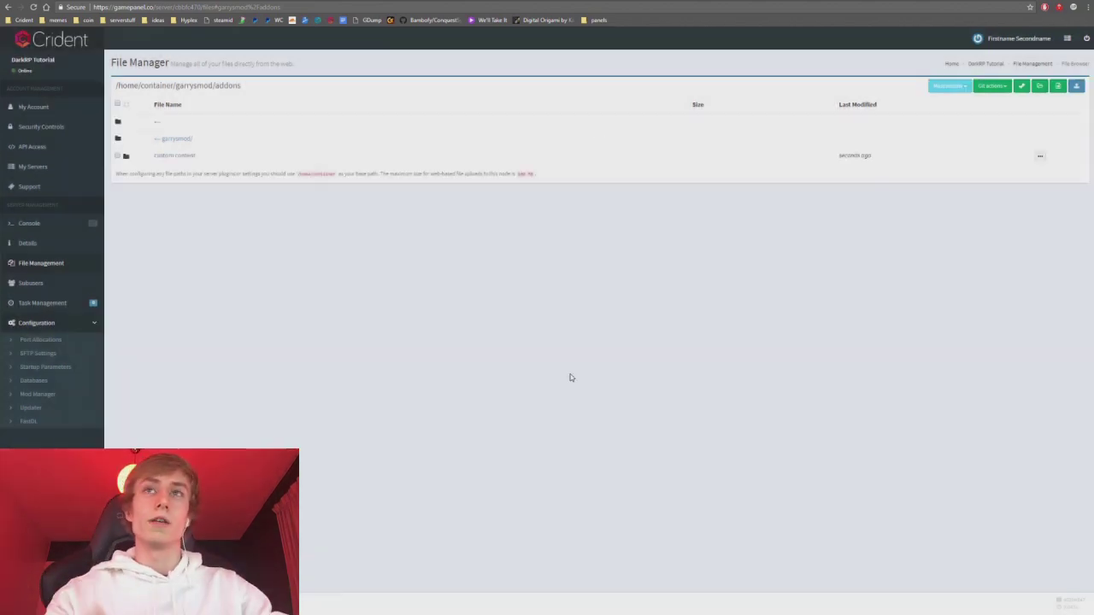
Create a folder named "lua" inside the custom content addon folder
click(187, 155)
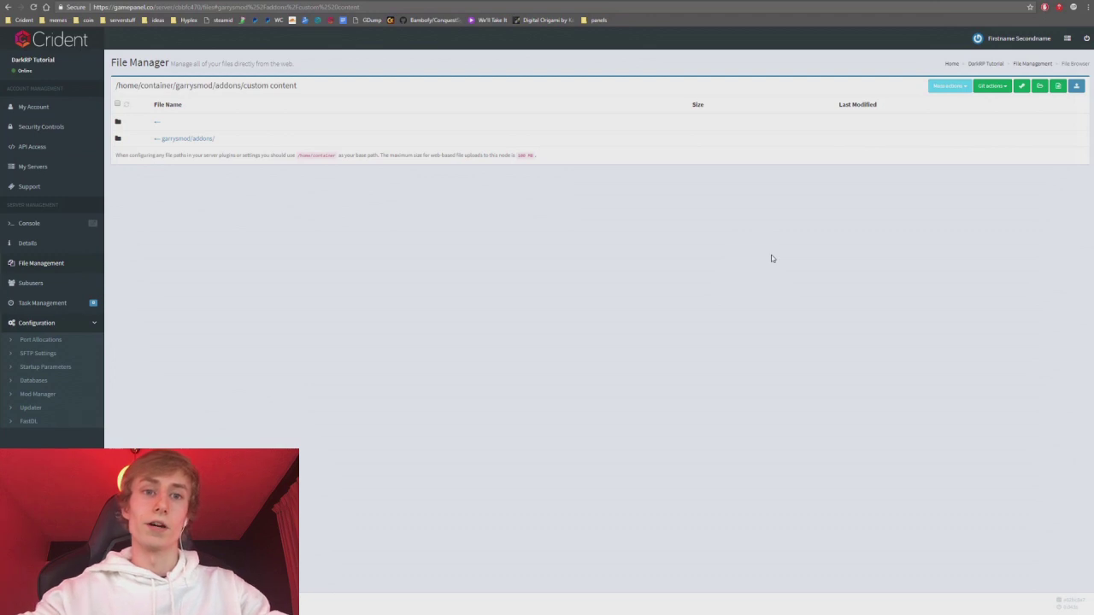
click(1039, 85)
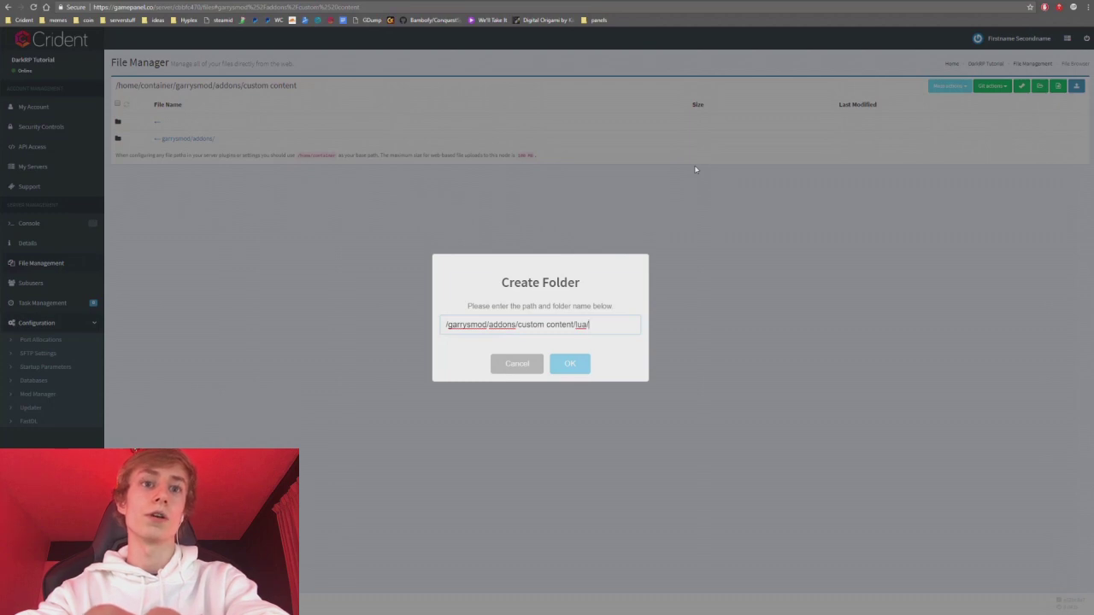
text(lua/)
key(Return)
Create a folder named "autorun" inside custom content/lua and open it
click(159, 157)
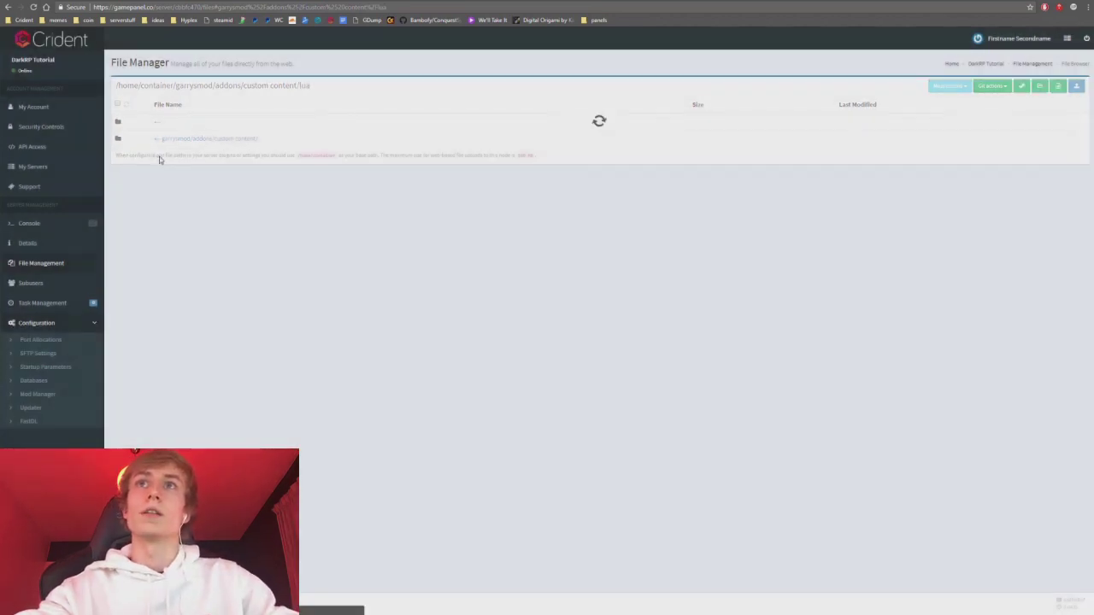
click(1039, 87)
text(au)
key(BackSpace)
key(BackSpace)
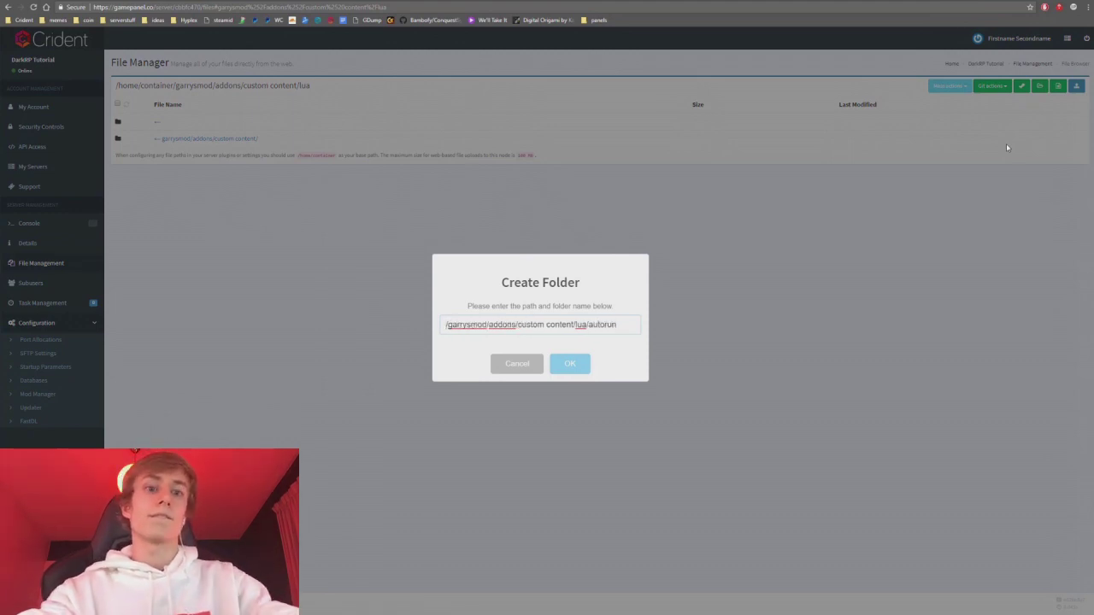
text(autorun)
key(Return)
click(171, 158)
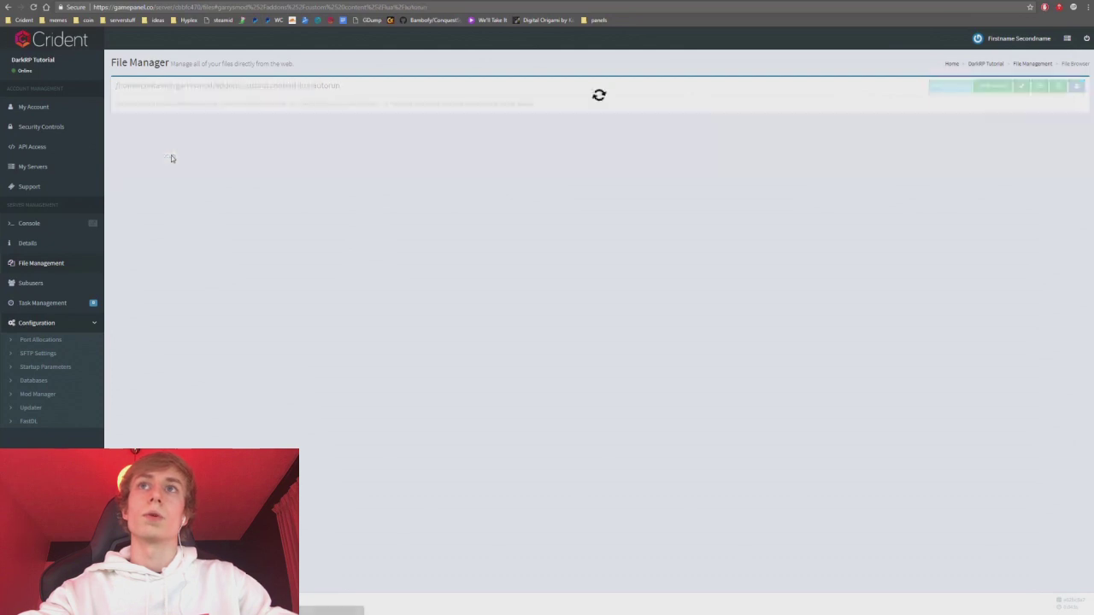
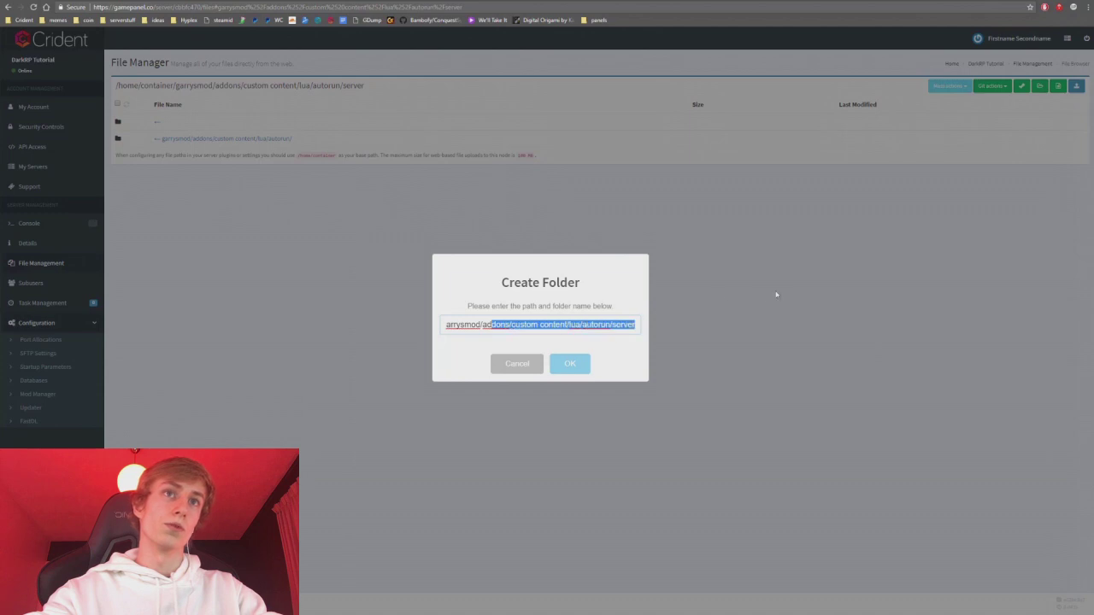
Cancel the new folder dialog and examine the path of the custom content/lua/autorun/server folder
click(628, 329)
click(518, 366)
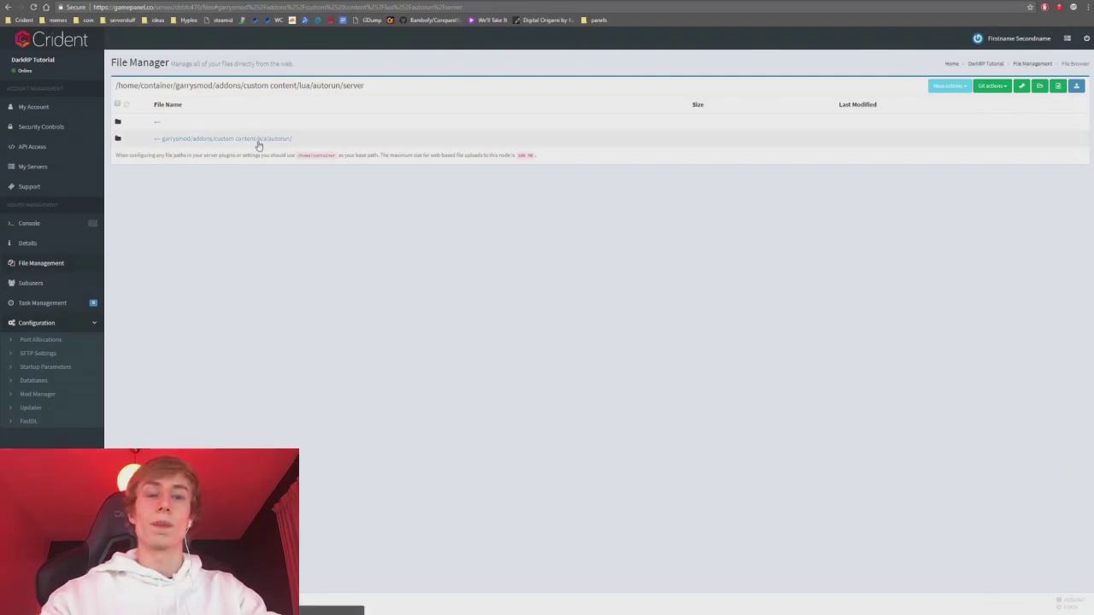
click(258, 142)
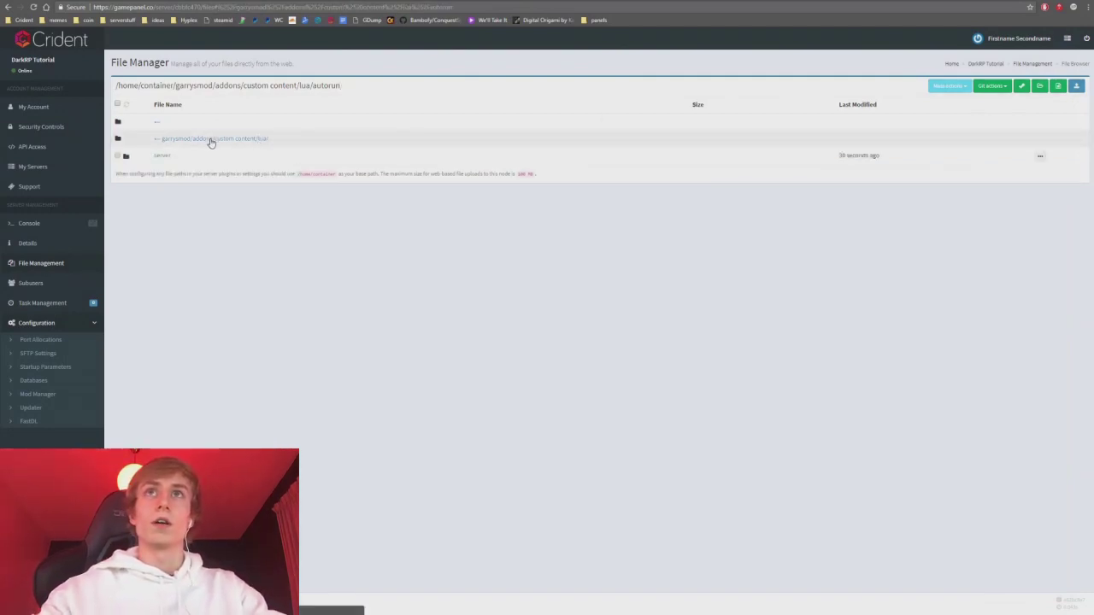
drag(184, 86, 311, 83)
click(164, 157)
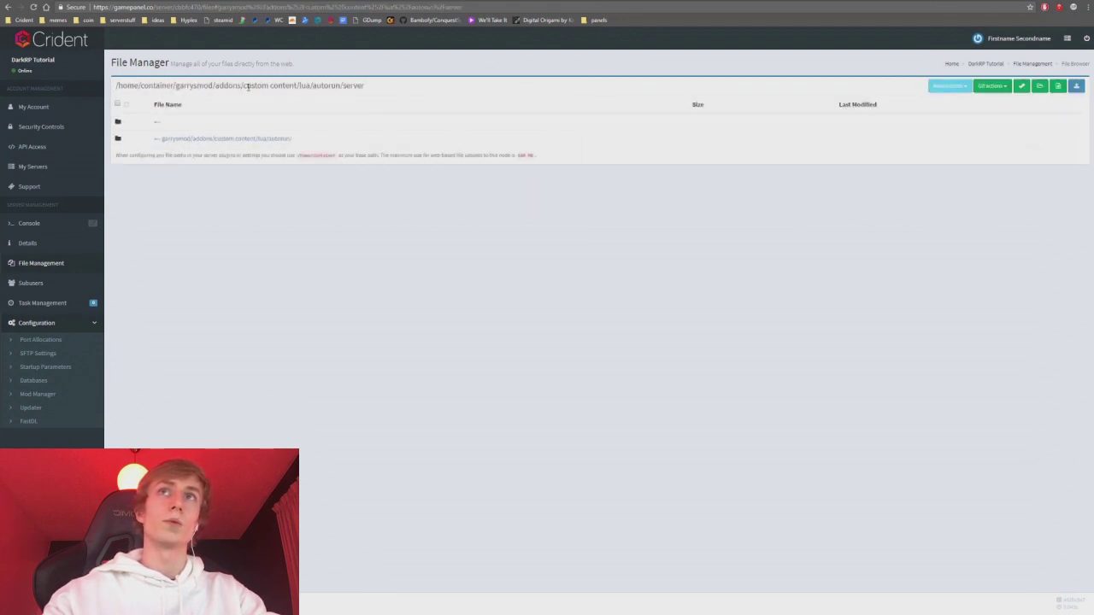
drag(244, 85, 296, 85)
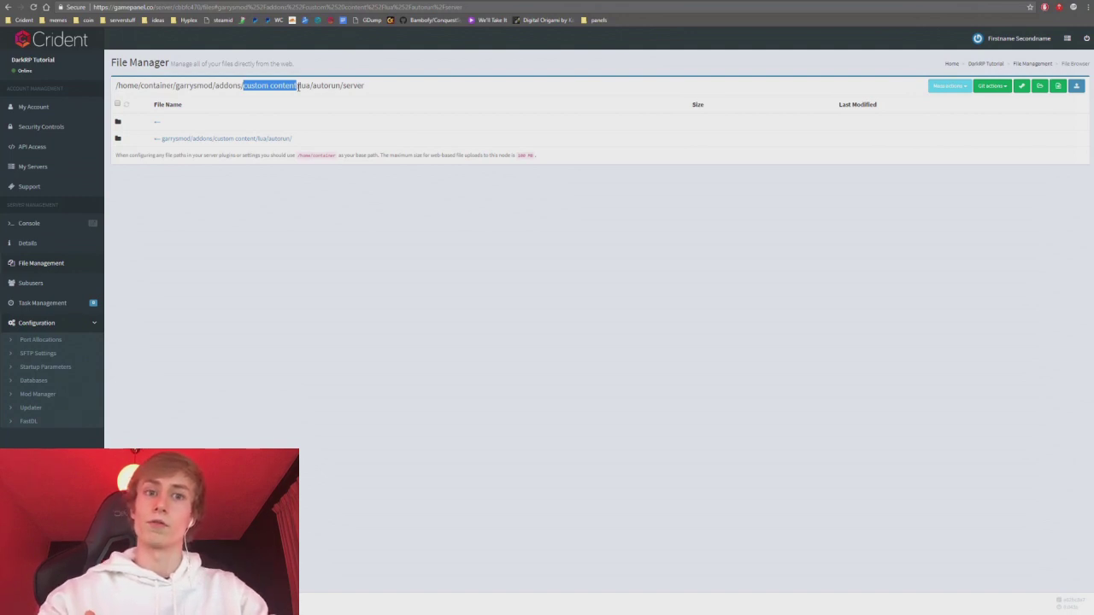
click(312, 288)
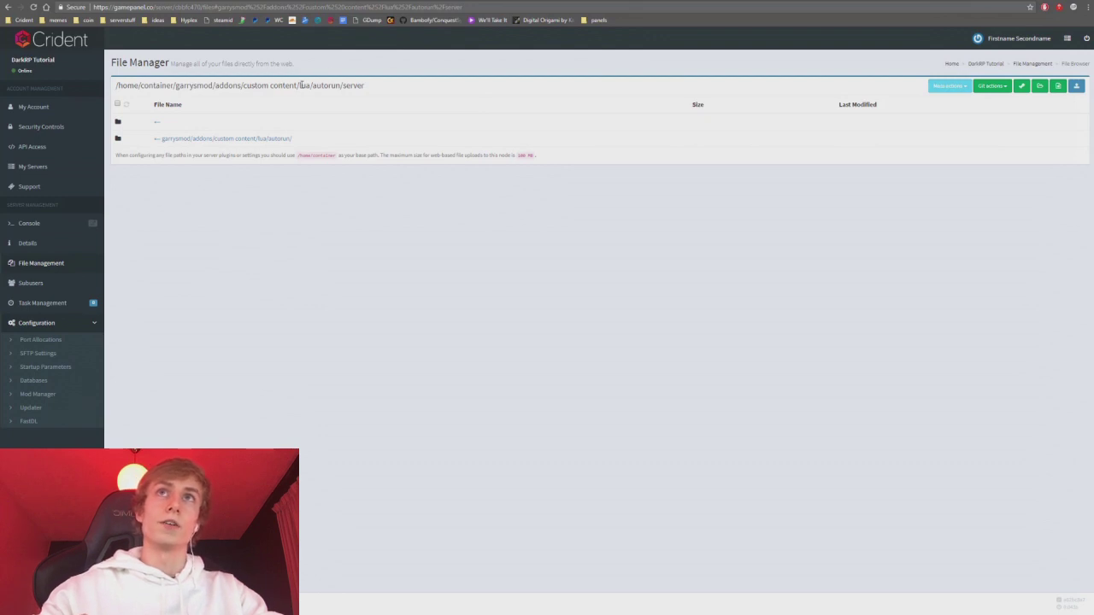
drag(301, 85, 369, 86)
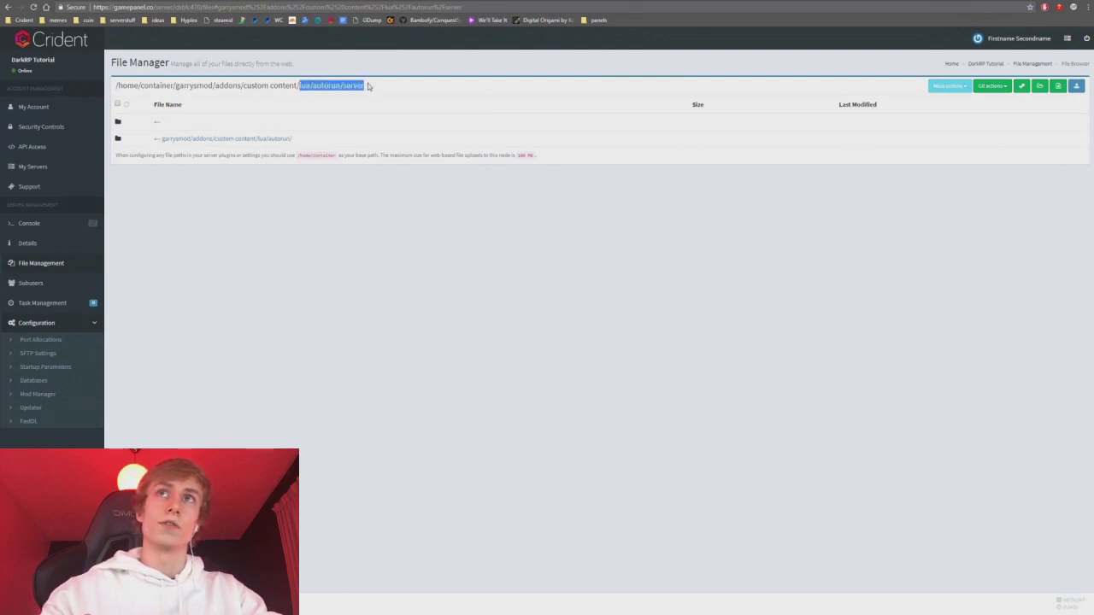
Open garrysmod/lua/autorun/server from the container root to compare its path with the addon's folder structure
click(157, 122)
click(179, 143)
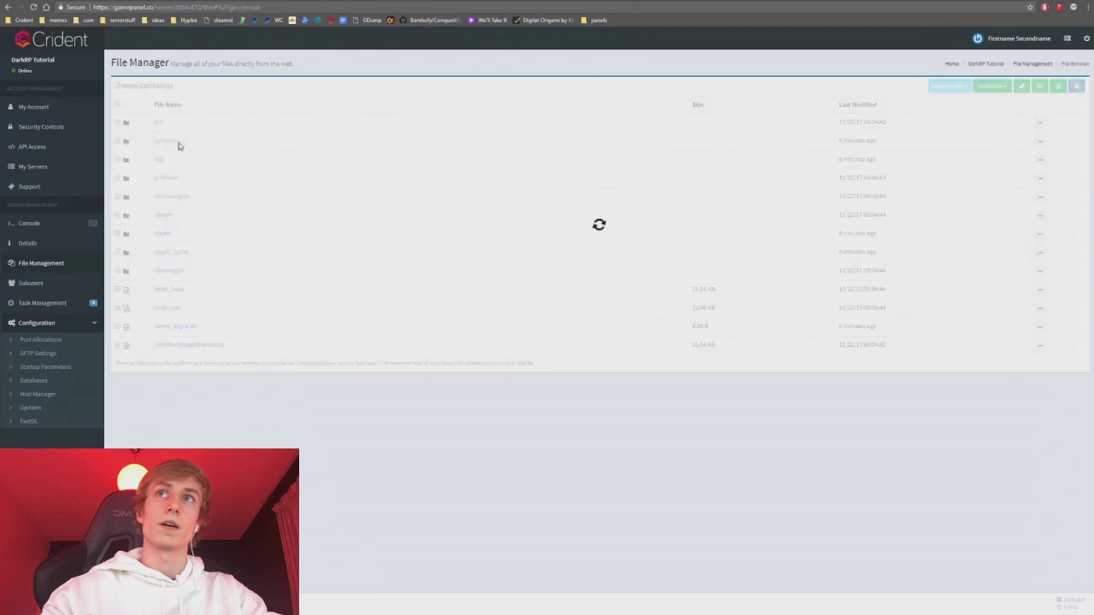
click(158, 327)
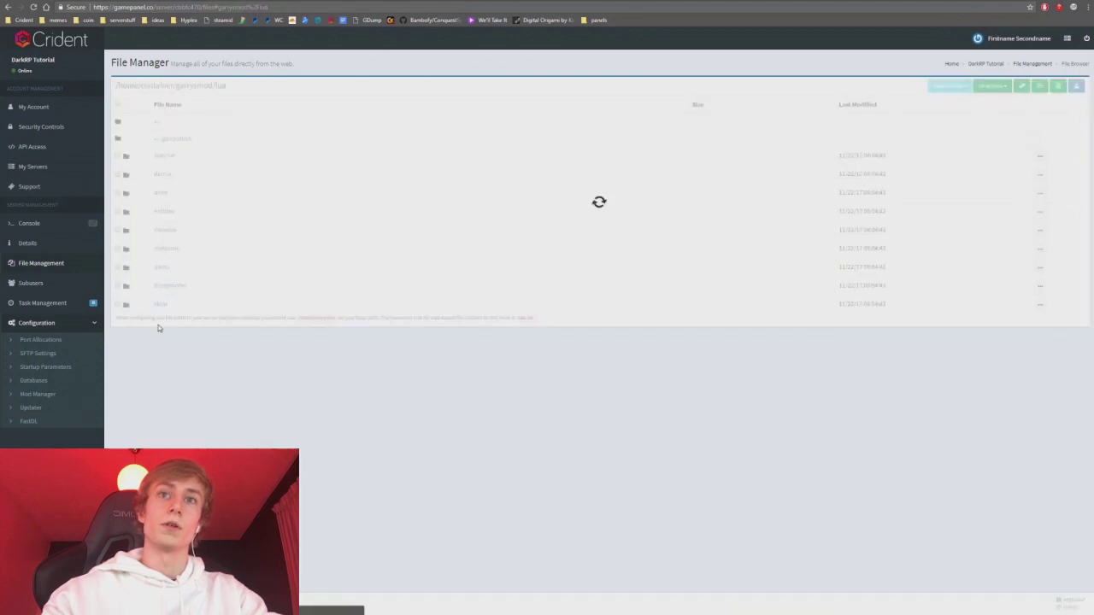
click(167, 157)
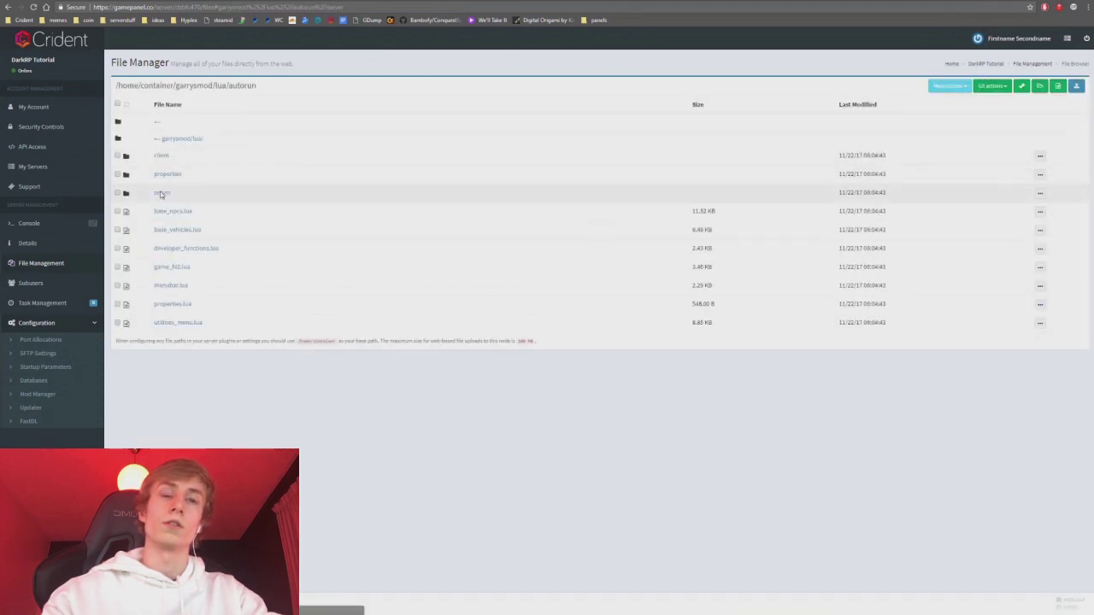
drag(217, 88, 218, 89)
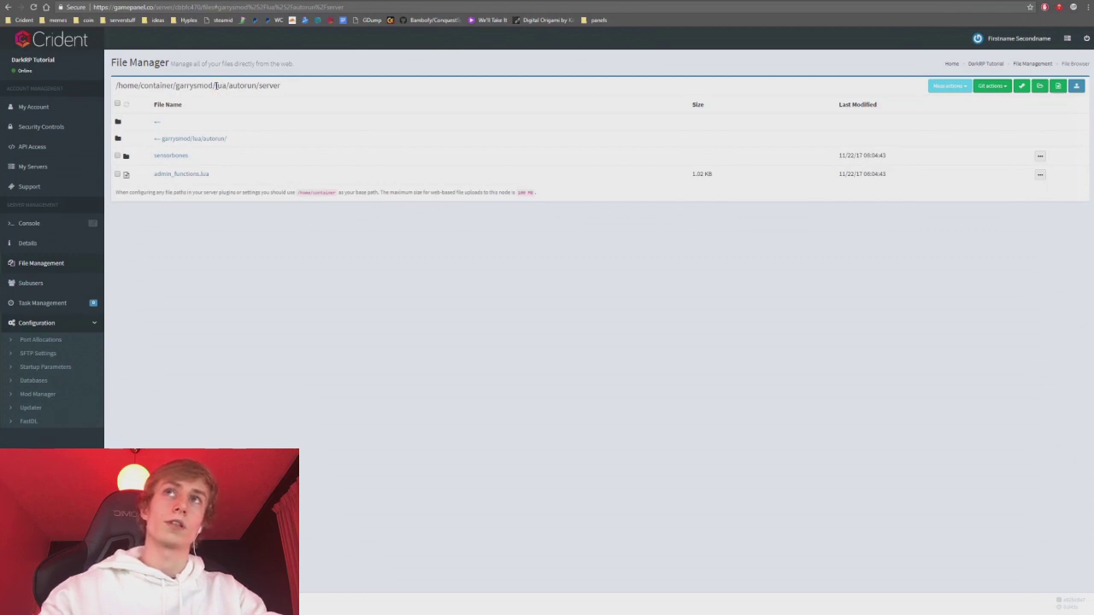
Return to the addon's server folder at garrysmod/addons/custom content/lua/autorun/server
click(189, 140)
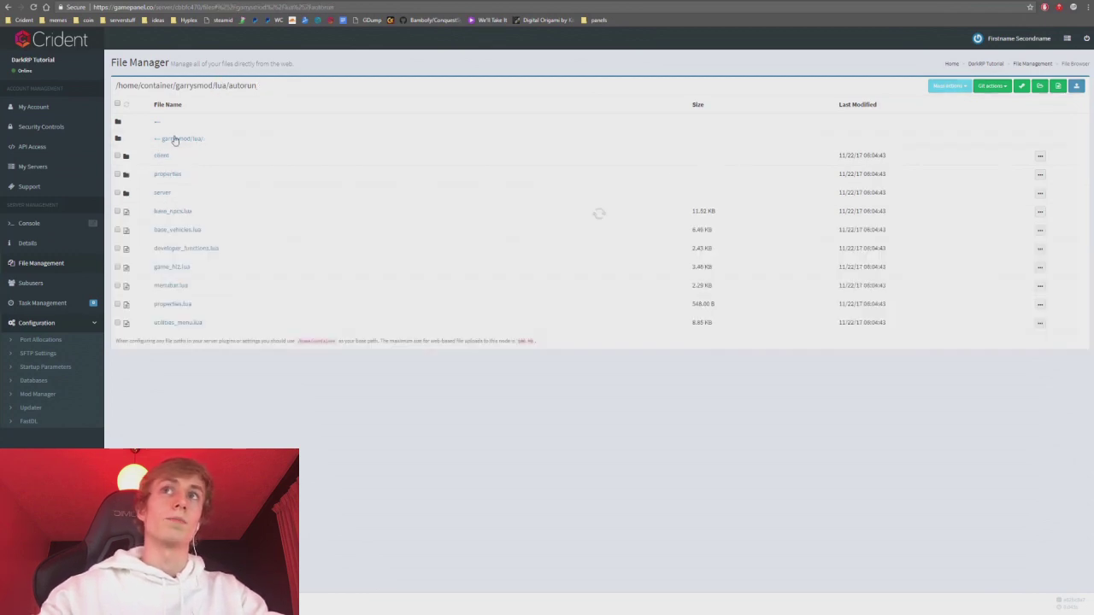
click(176, 140)
click(173, 140)
click(162, 151)
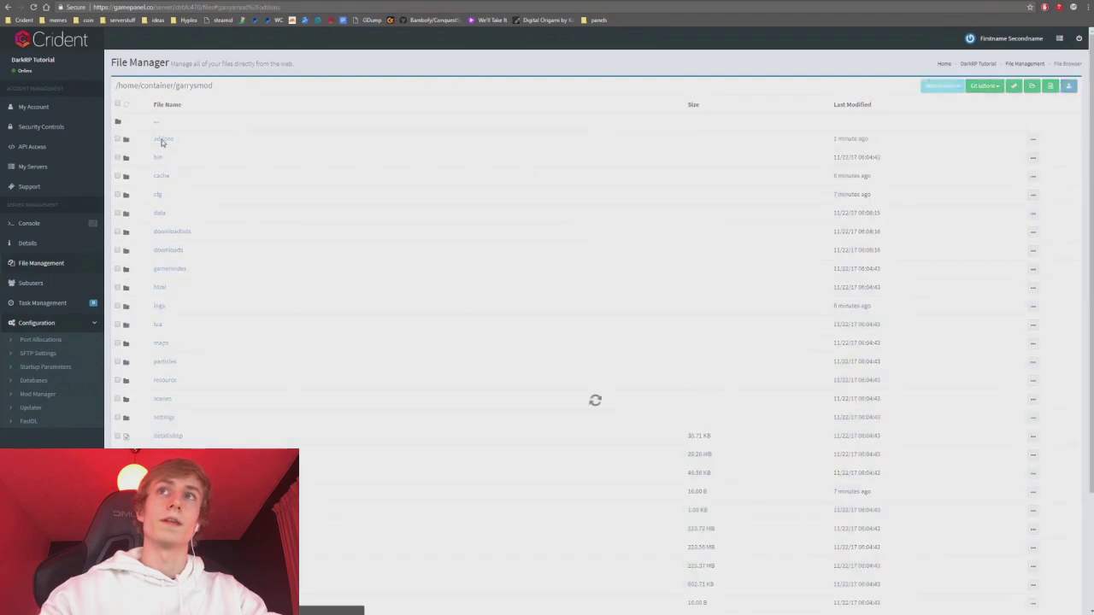
click(162, 156)
click(162, 156)
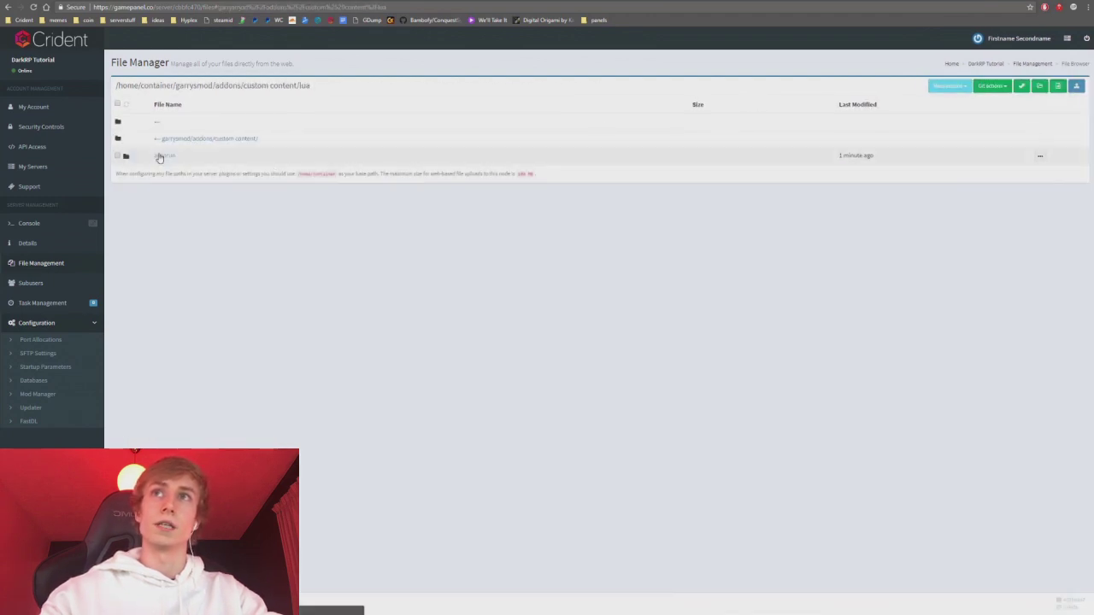
click(160, 157)
click(159, 156)
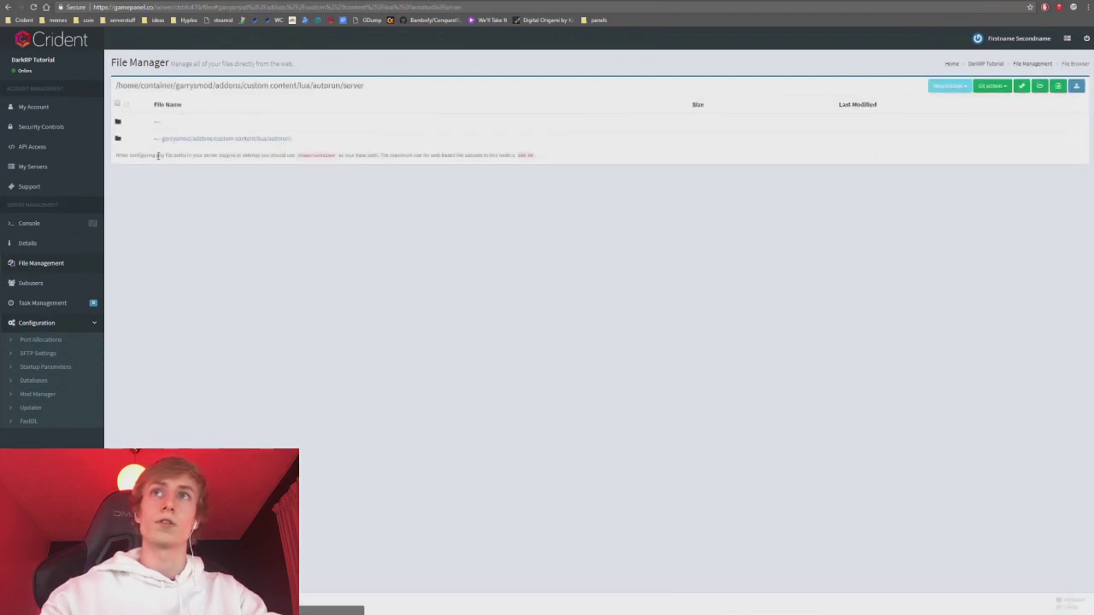
Start a new file in the addon's autorun/server folder and name it sv_workshop.lua
click(1058, 87)
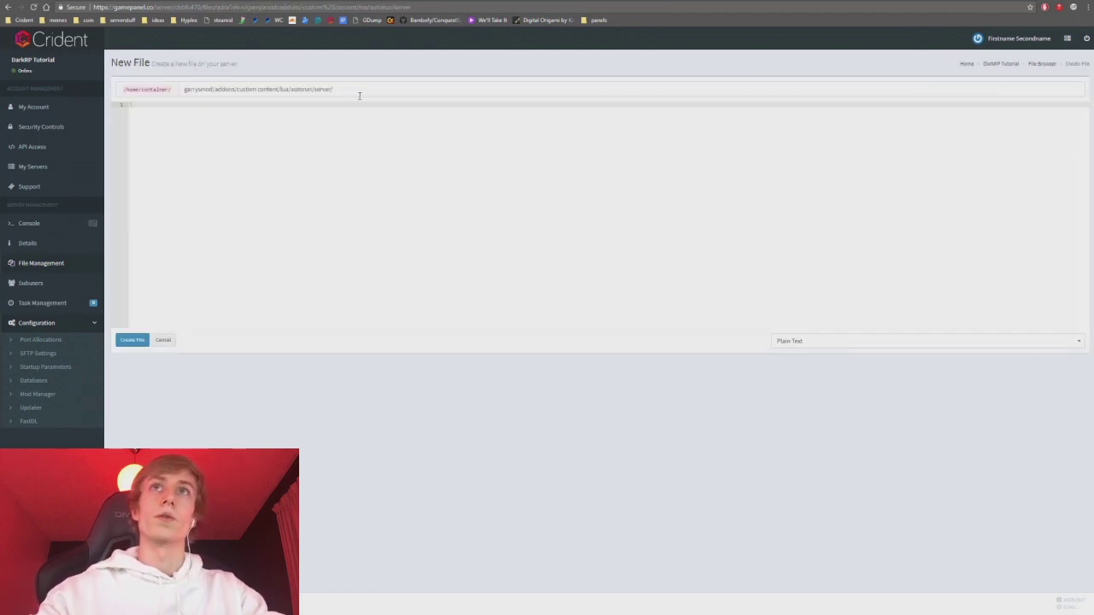
click(364, 93)
text(sv_w)
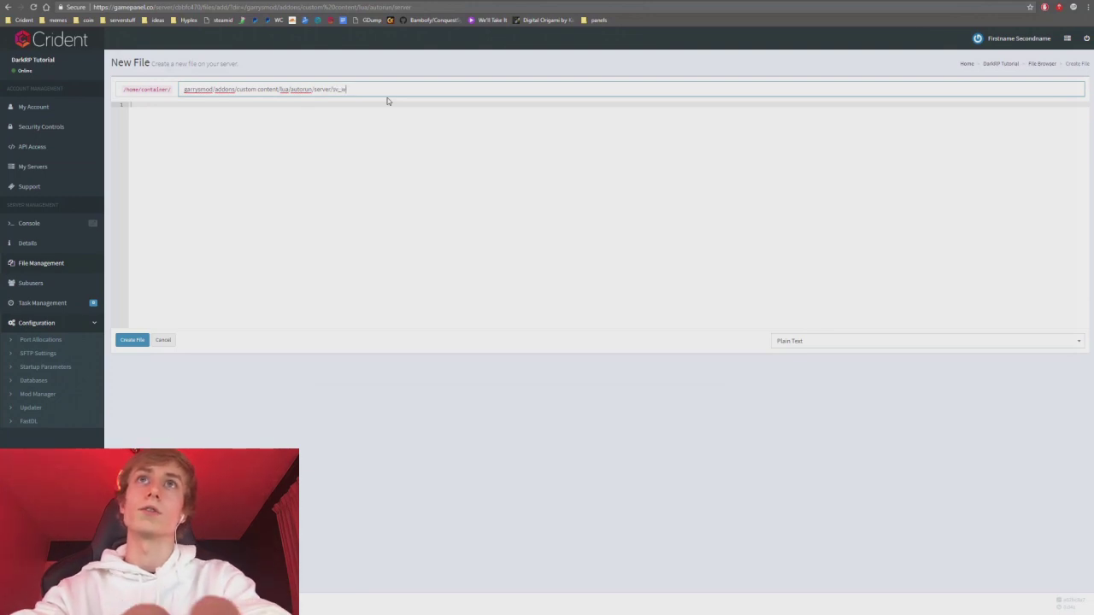
text(orkshop.lua)
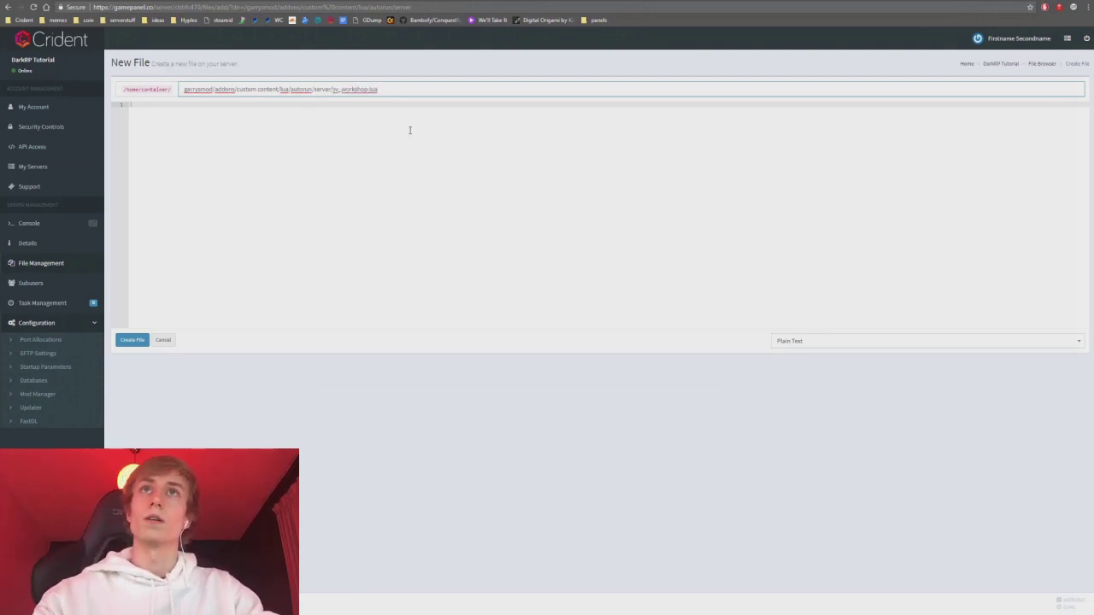
click(410, 132)
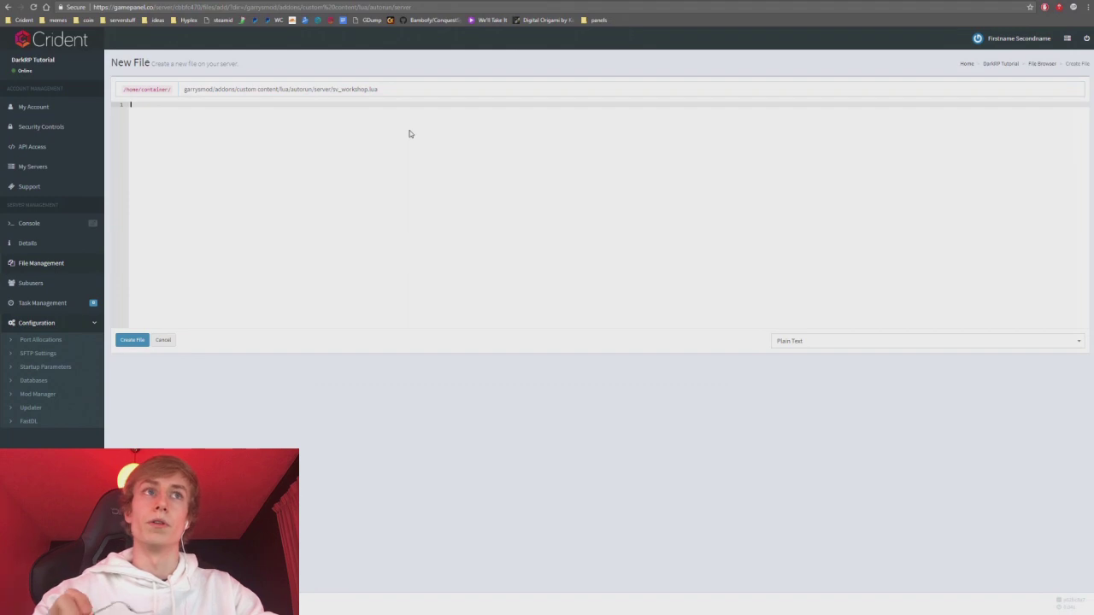
Set the new file's syntax language to Lua and check its file name in the path
click(810, 344)
text(lua)
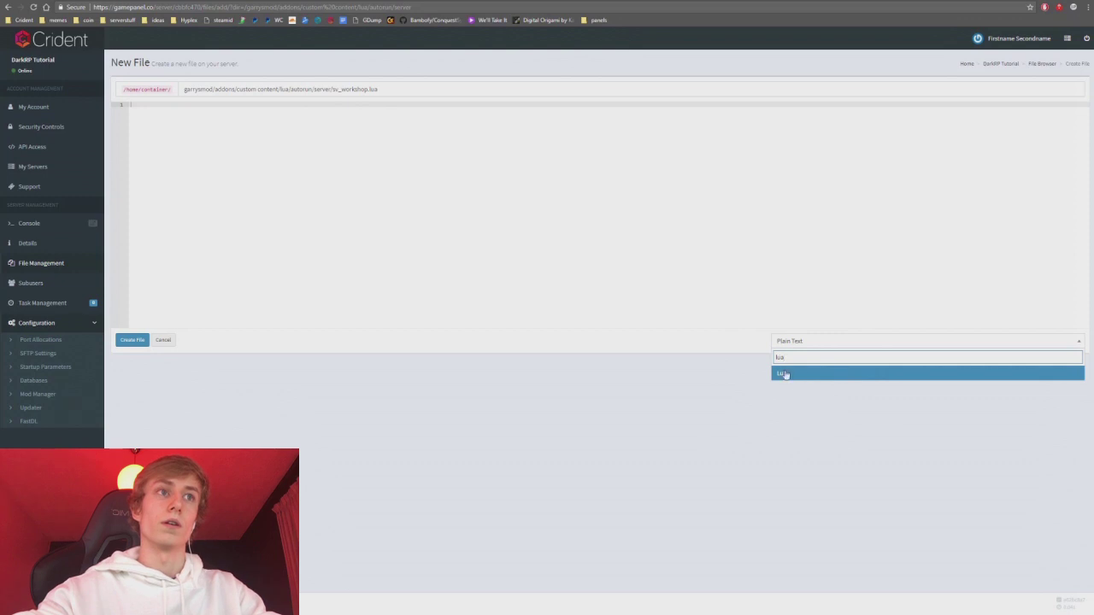
click(803, 375)
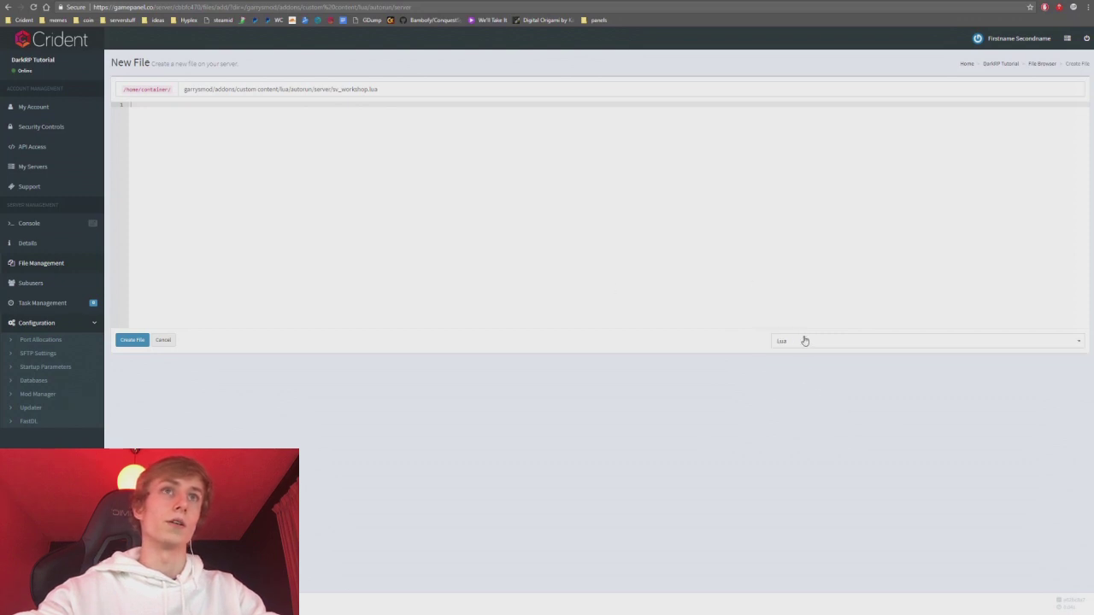
click(343, 89)
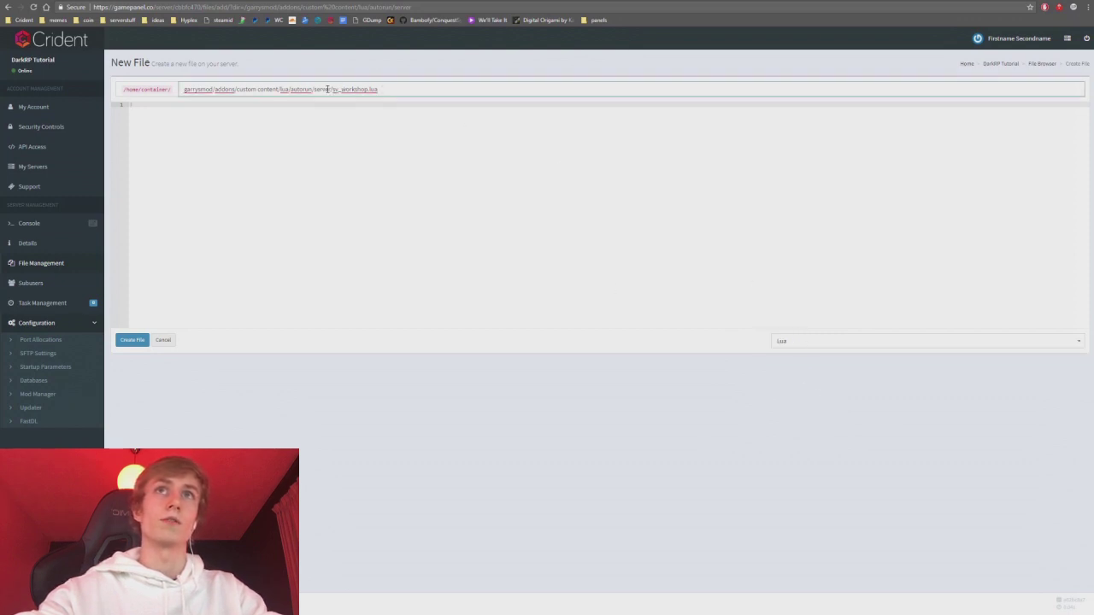
double_click(342, 89)
Write the line resource.AddWorkshop("") in the body of sv_workshop.lua
click(137, 325)
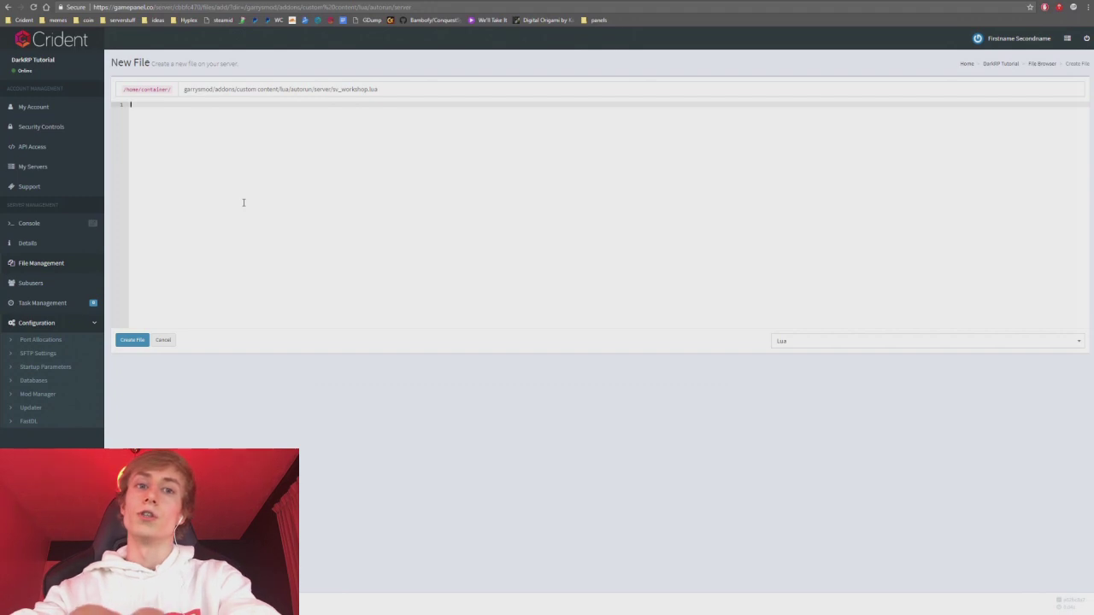
text(esource.A)
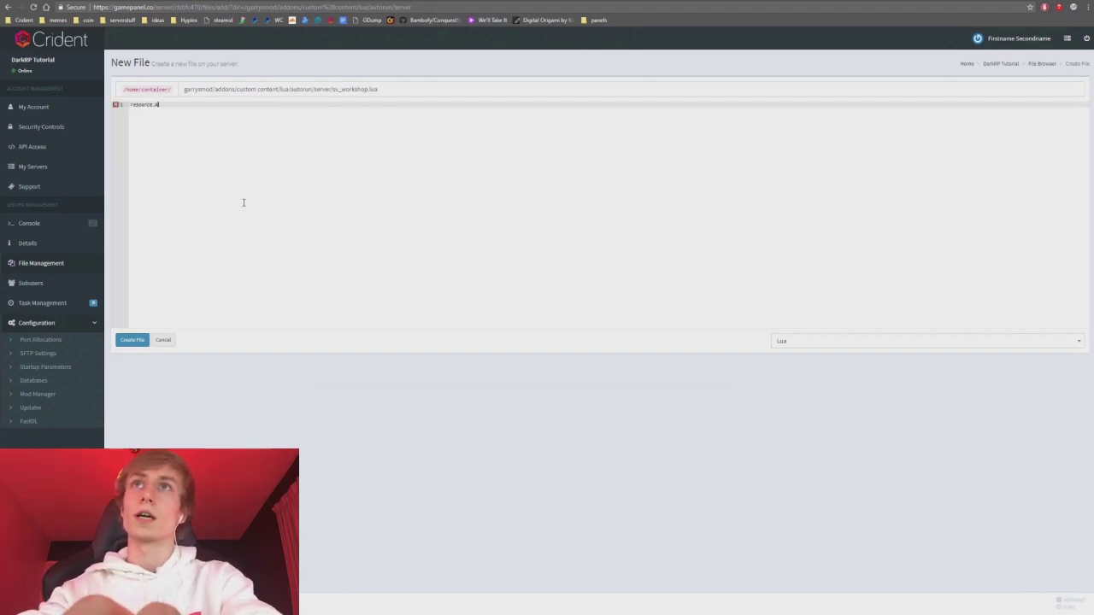
text(ddWorkshop)
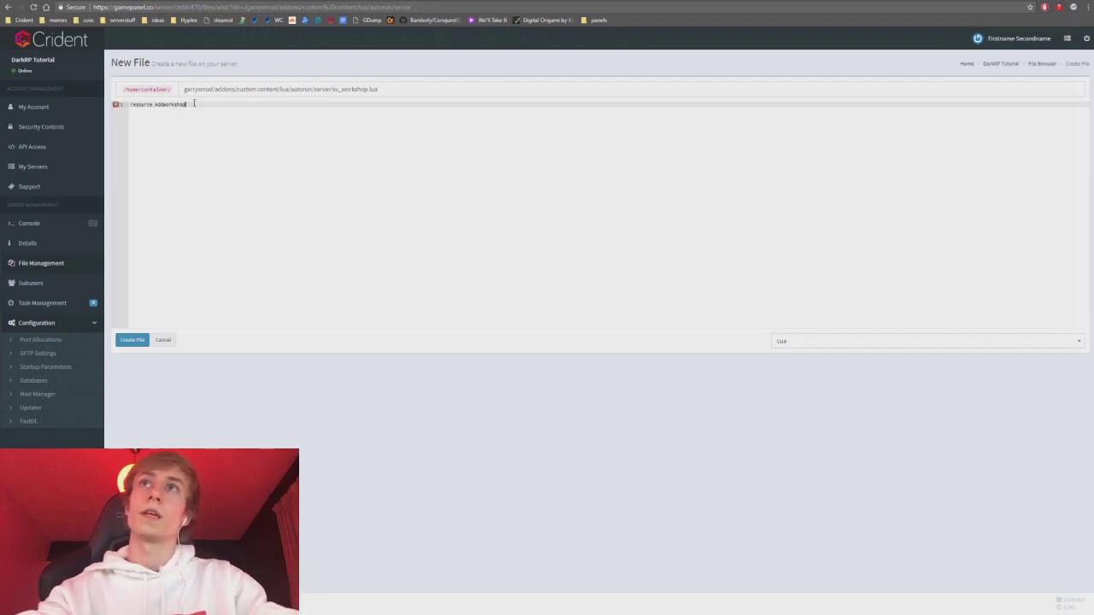
mouse_move(117, 118)
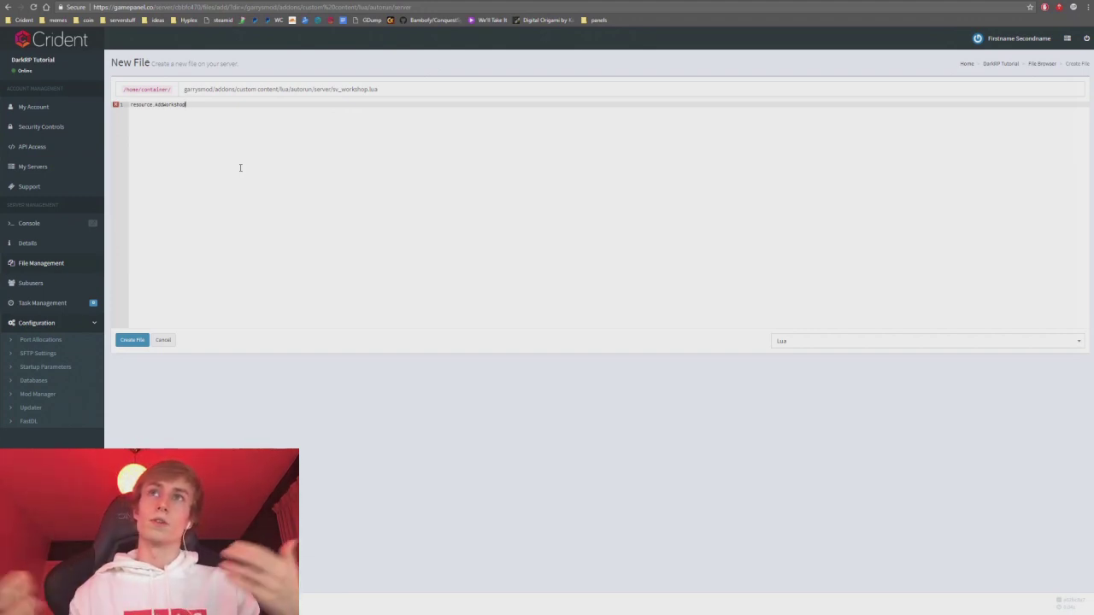
text(""))
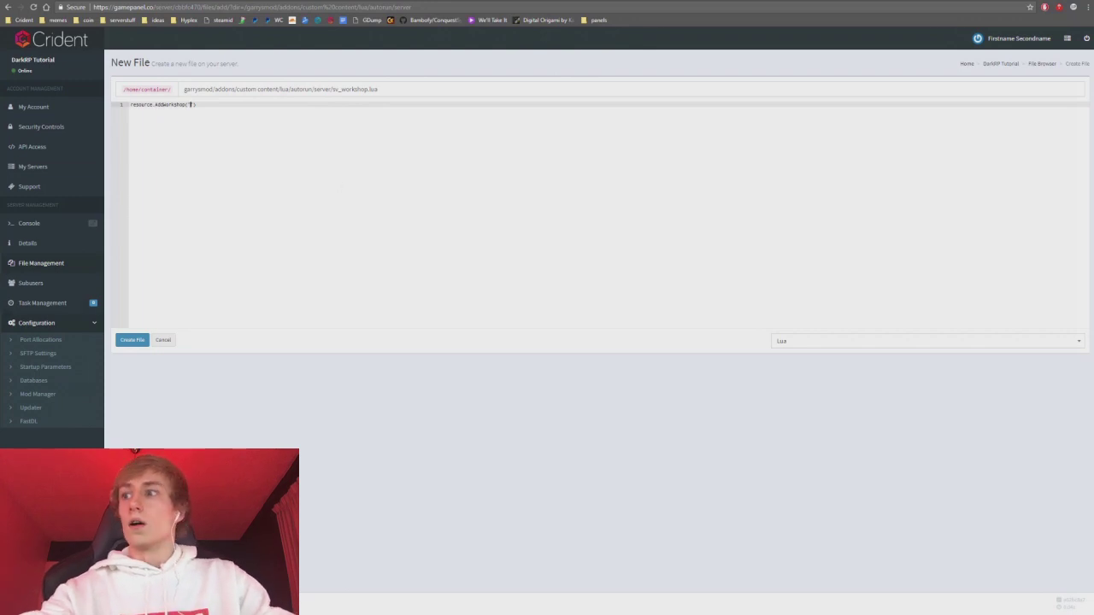
Switch to Steam, open the "SWBFII - Alternative AotC textures" addon from the Tutorial collection, and select the item ID in its URL
key(alt+Tab)
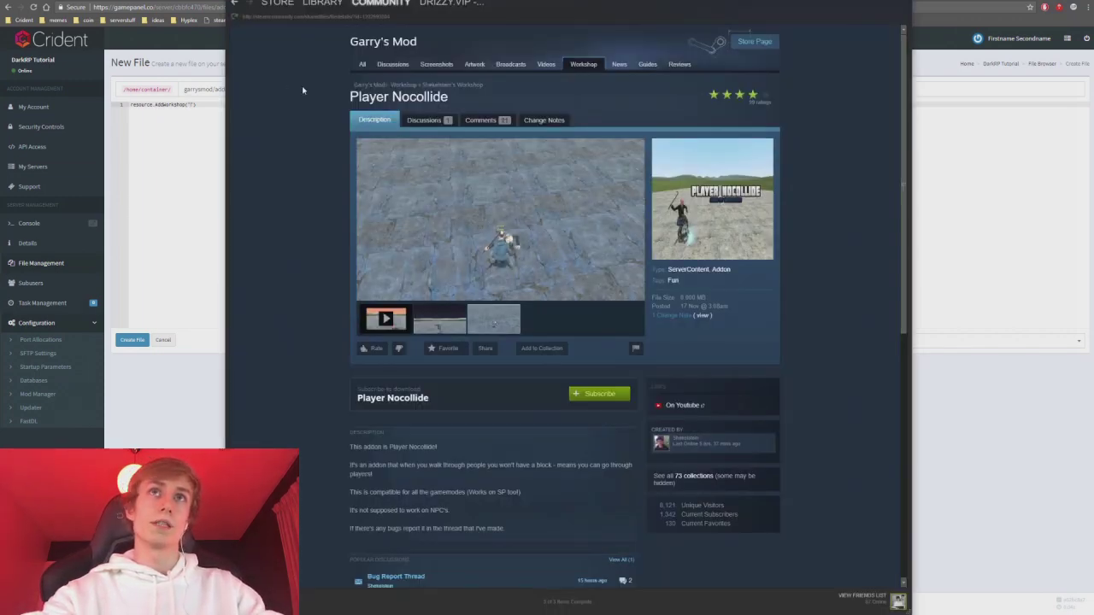
click(234, 2)
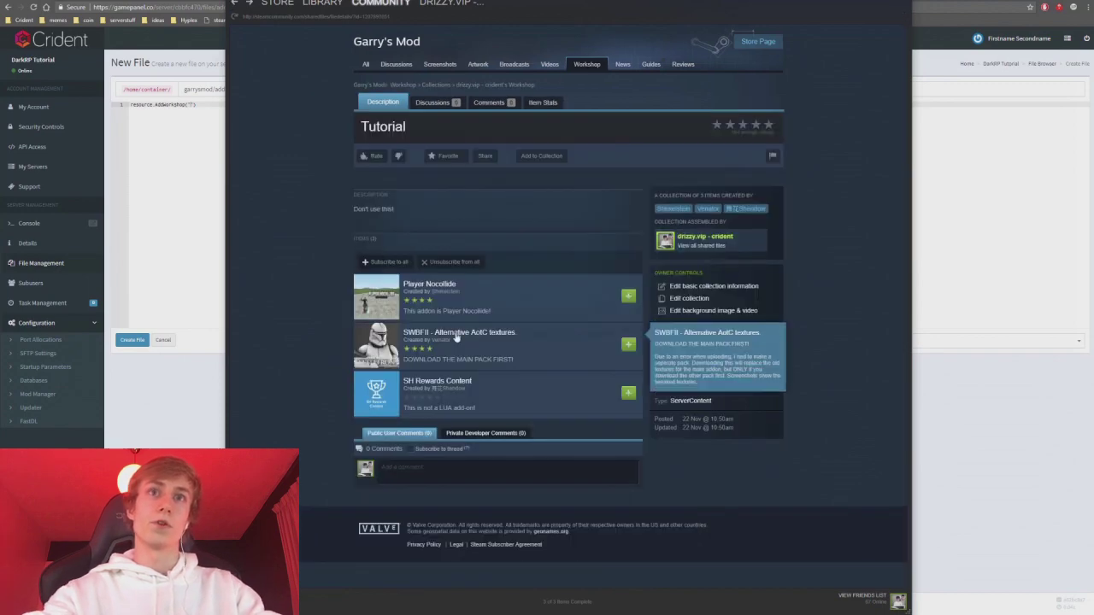
click(490, 336)
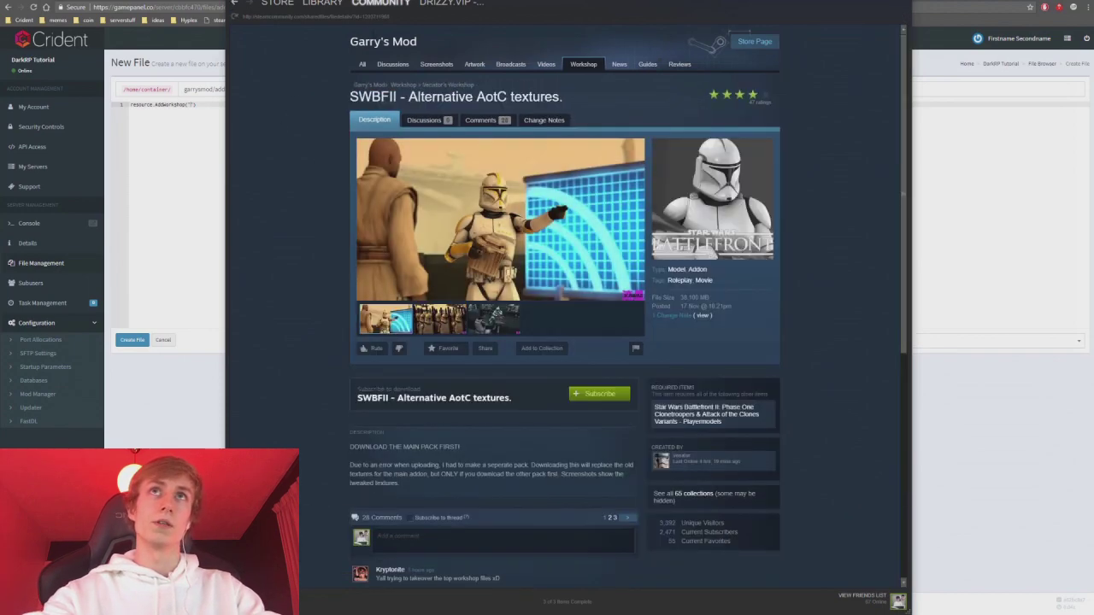
double_click(365, 16)
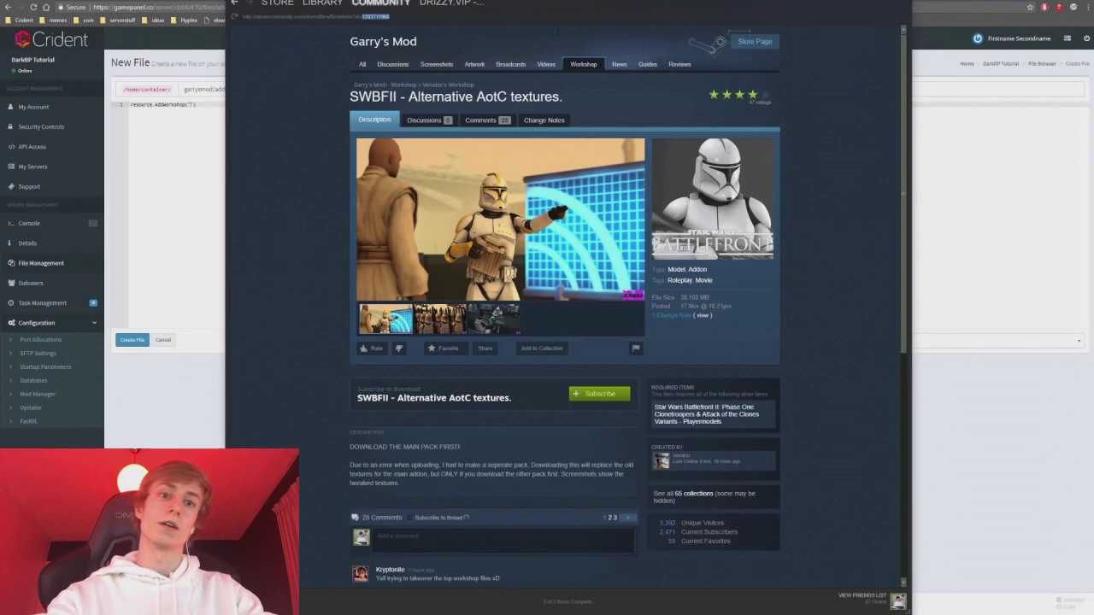
click(188, 106)
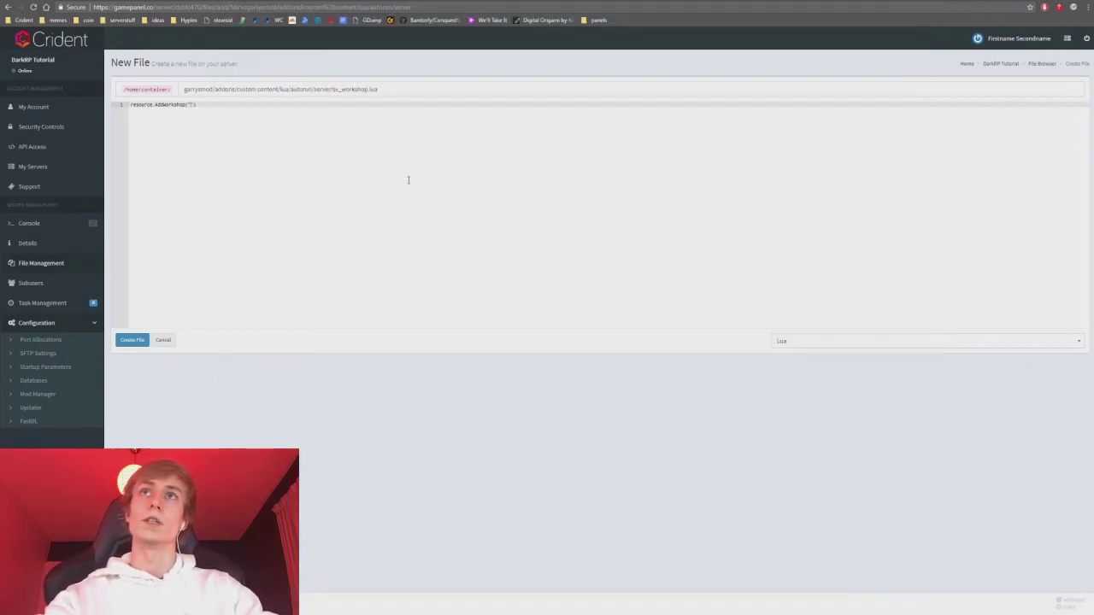
key(alt+Tab)
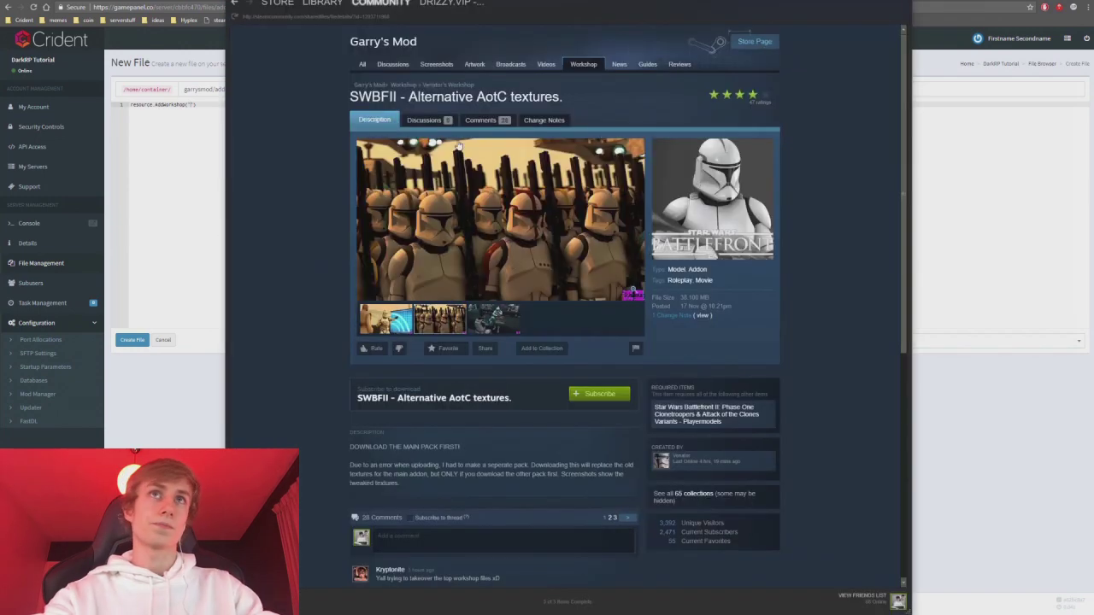
Copy the addon page's full URL from Steam and paste it into the web browser's address bar
click(342, 17)
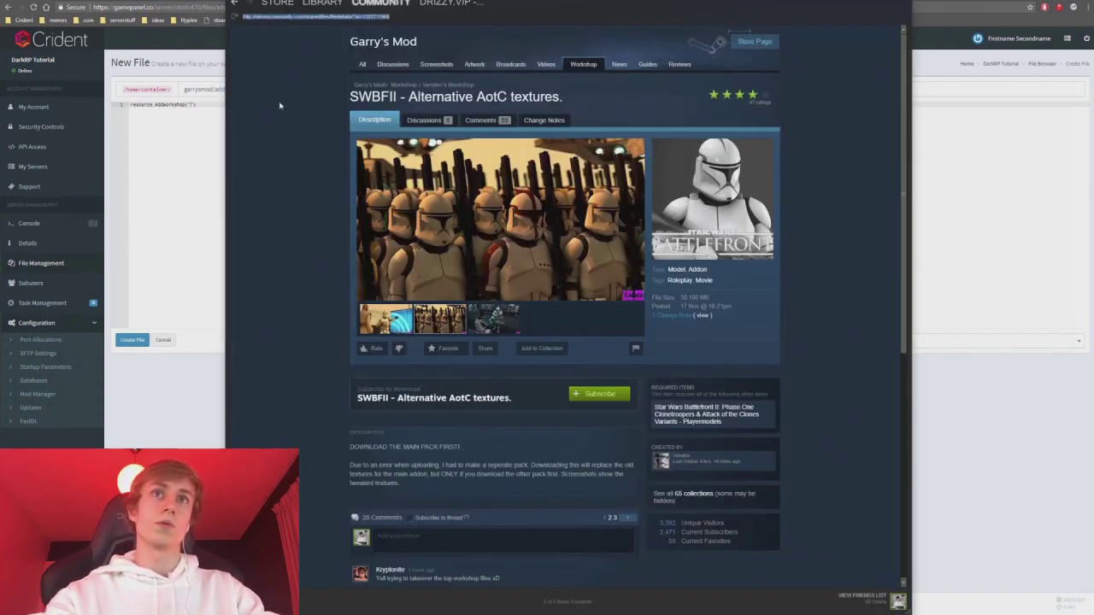
key(ctrl+c)
key(alt+Tab)
click(231, 9)
key(ctrl+v)
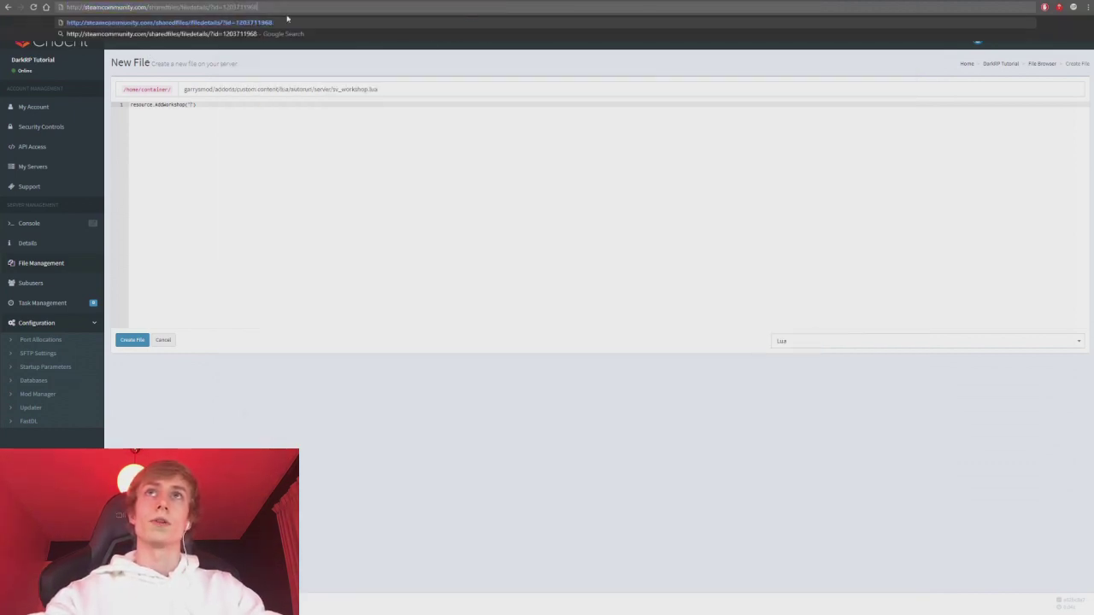
double_click(250, 10)
key(BackSpace)
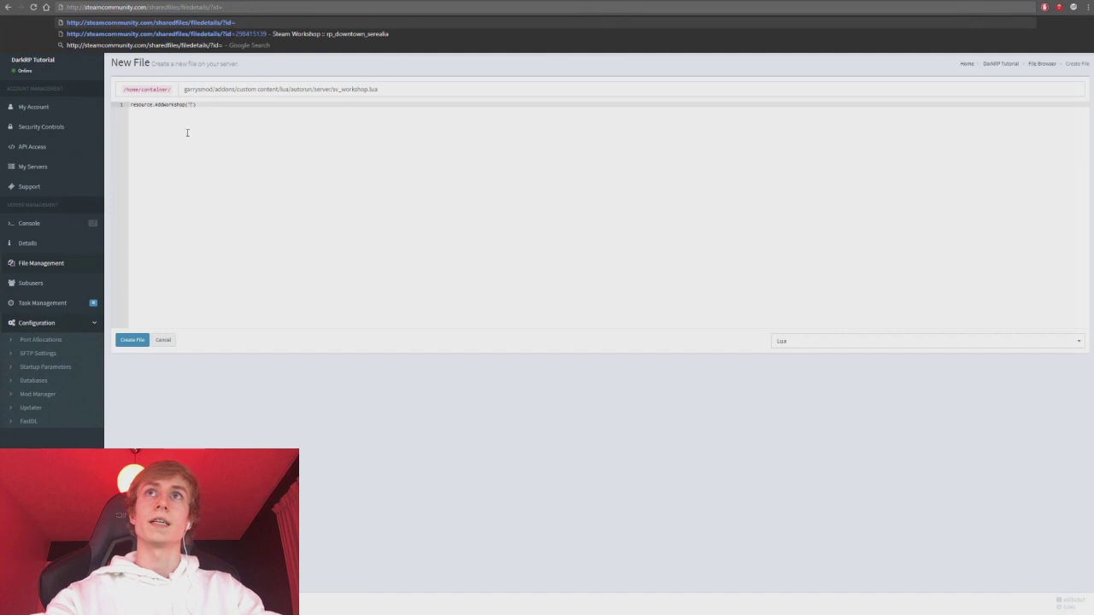
click(191, 105)
key(ctrl+v)
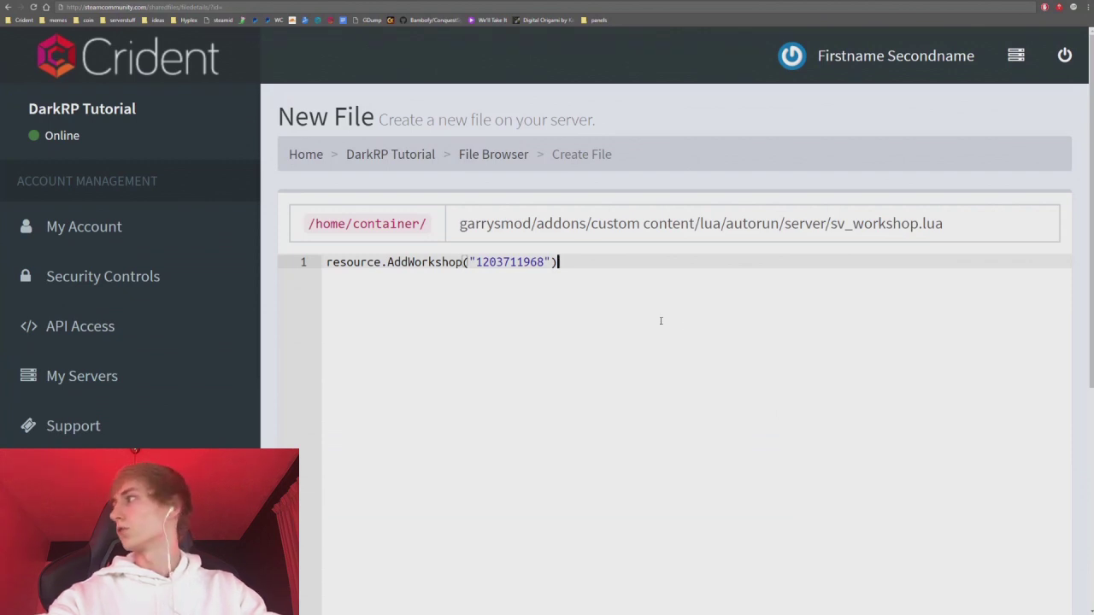
Add a second line below the first one containing resource.AddWorkshop("")
click(577, 276)
key(Return)
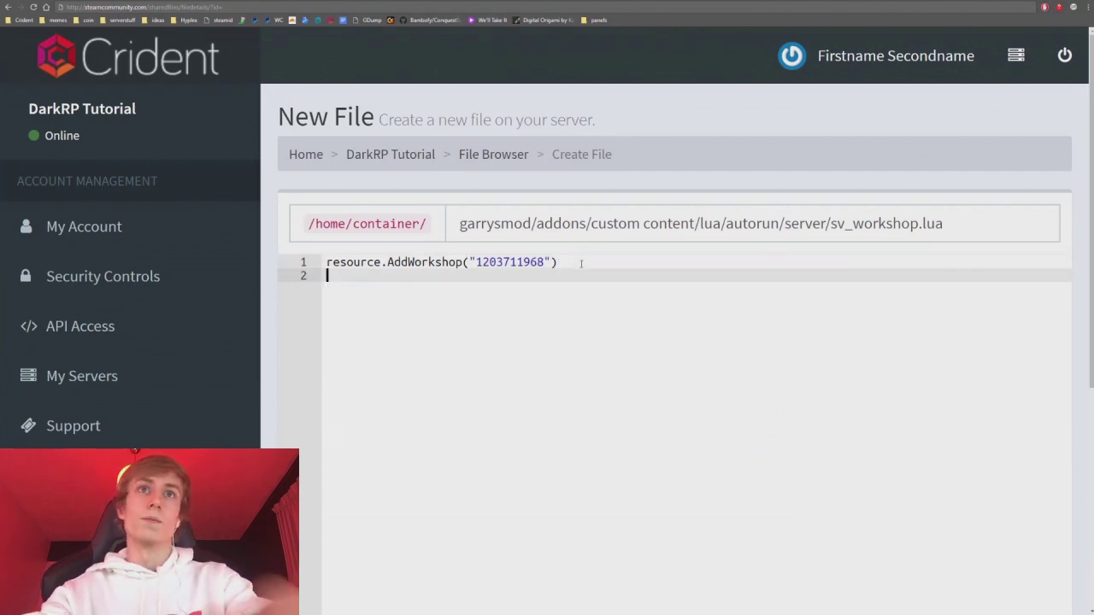
text(resource.A)
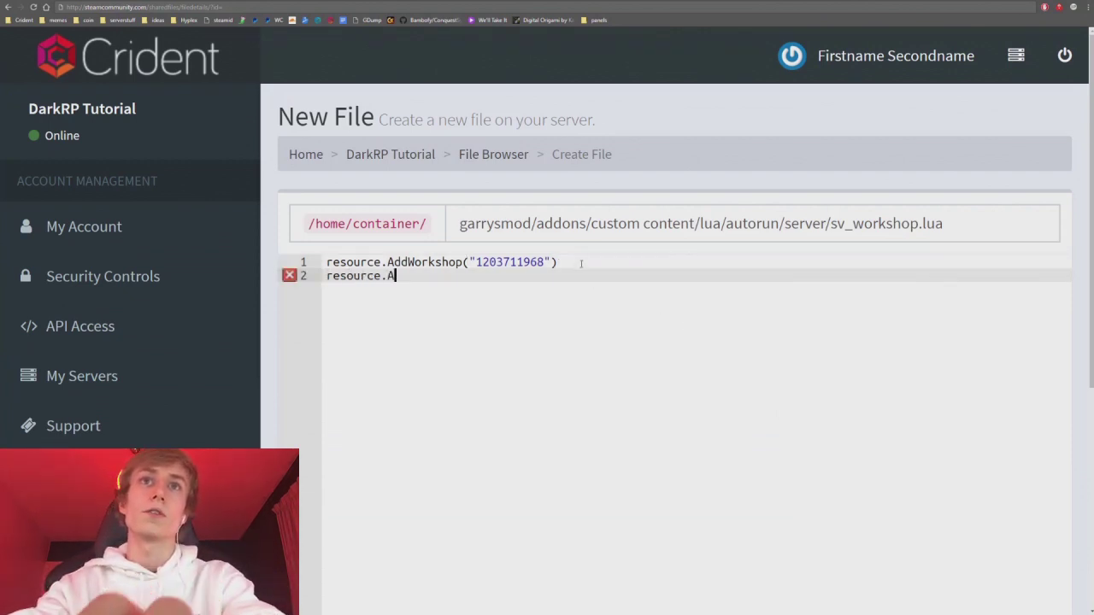
text(ddWorkshop(")
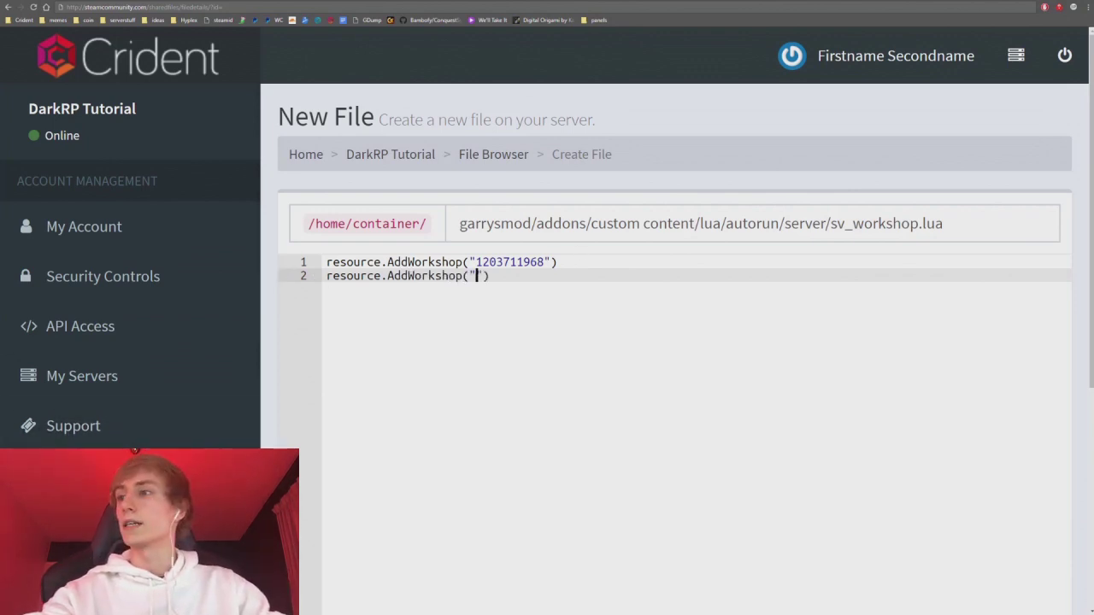
key(alt+Tab)
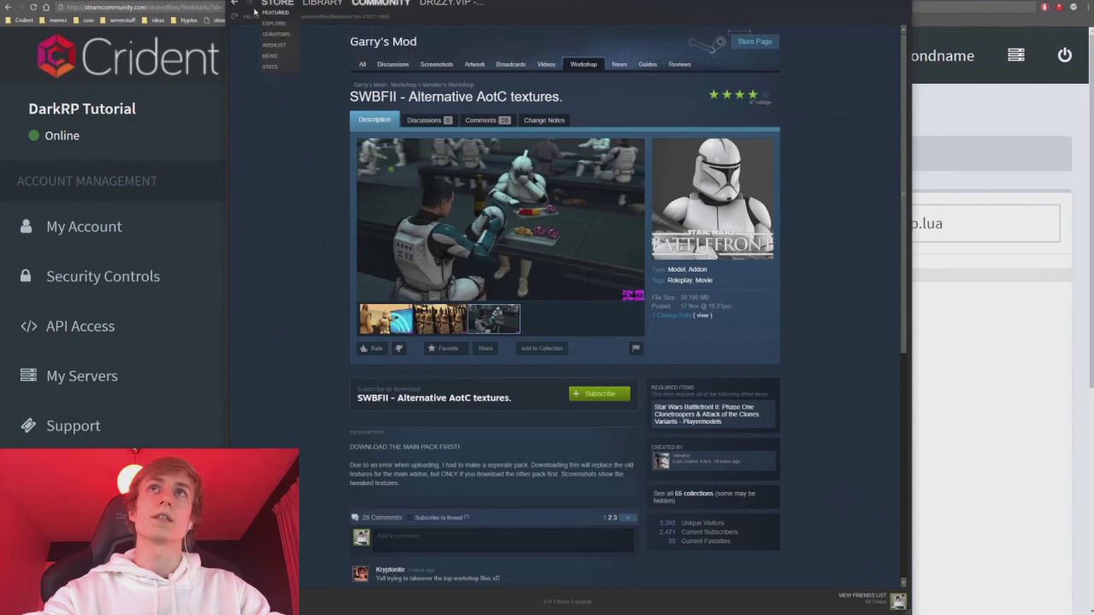
click(236, 5)
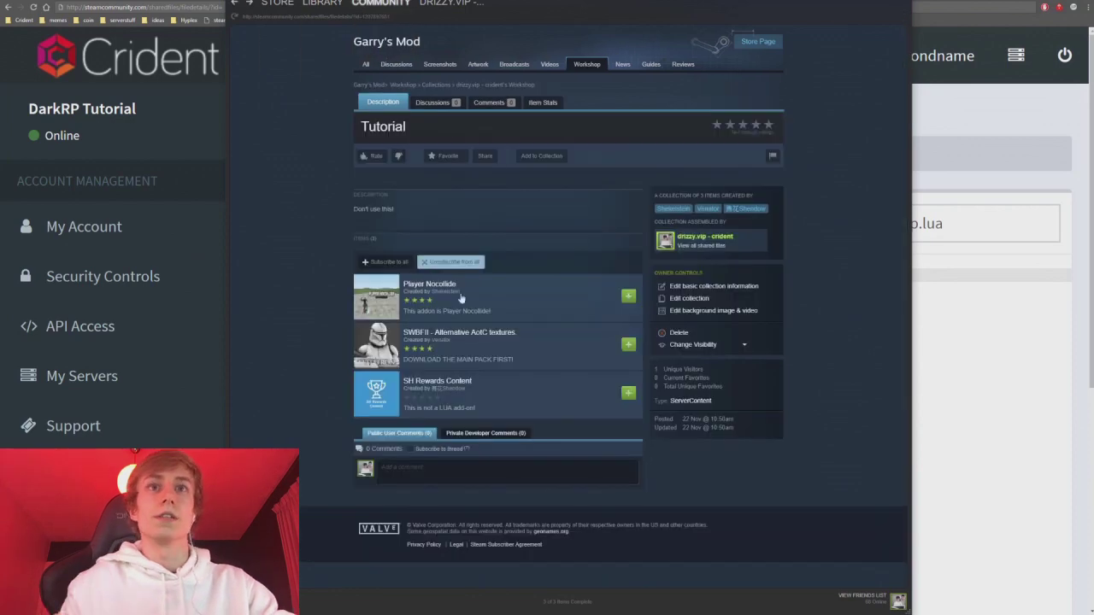
click(468, 382)
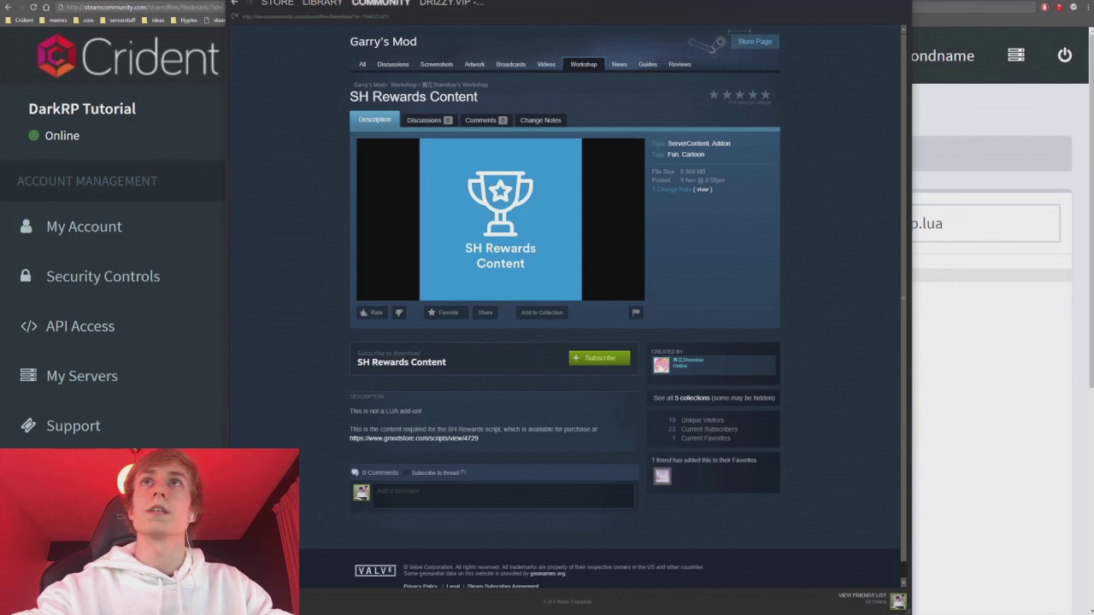
key(alt+Tab)
key(ctrl+v)
click(612, 265)
click(610, 276)
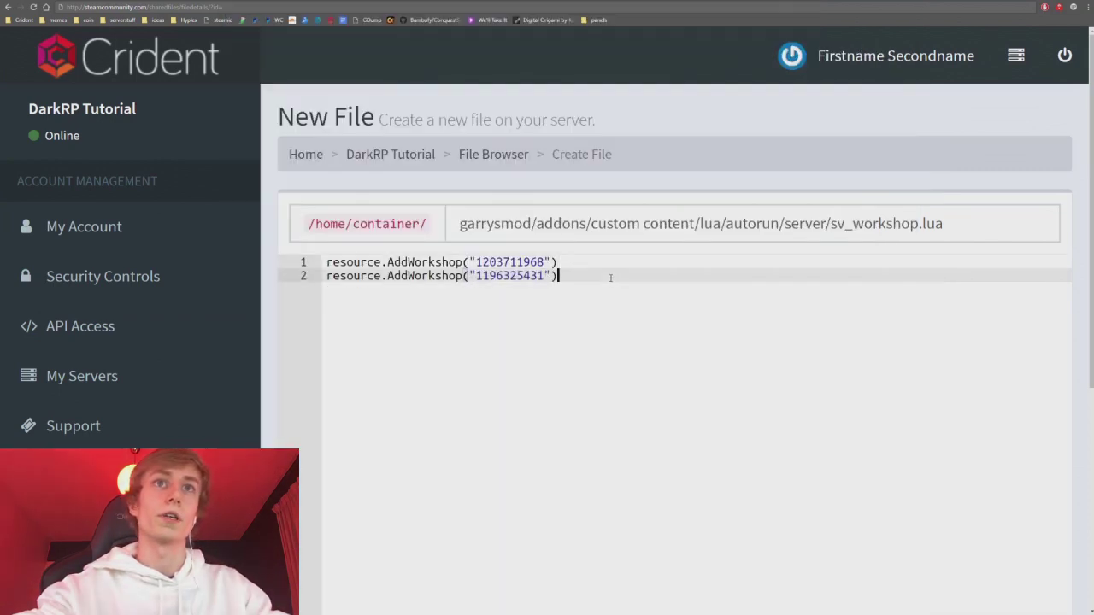
Review the Workshop IDs in both AddWorkshop lines and look at the SH Rewards Content page's URL in Steam
click(612, 265)
click(610, 276)
scroll(610, 276, down, 2)
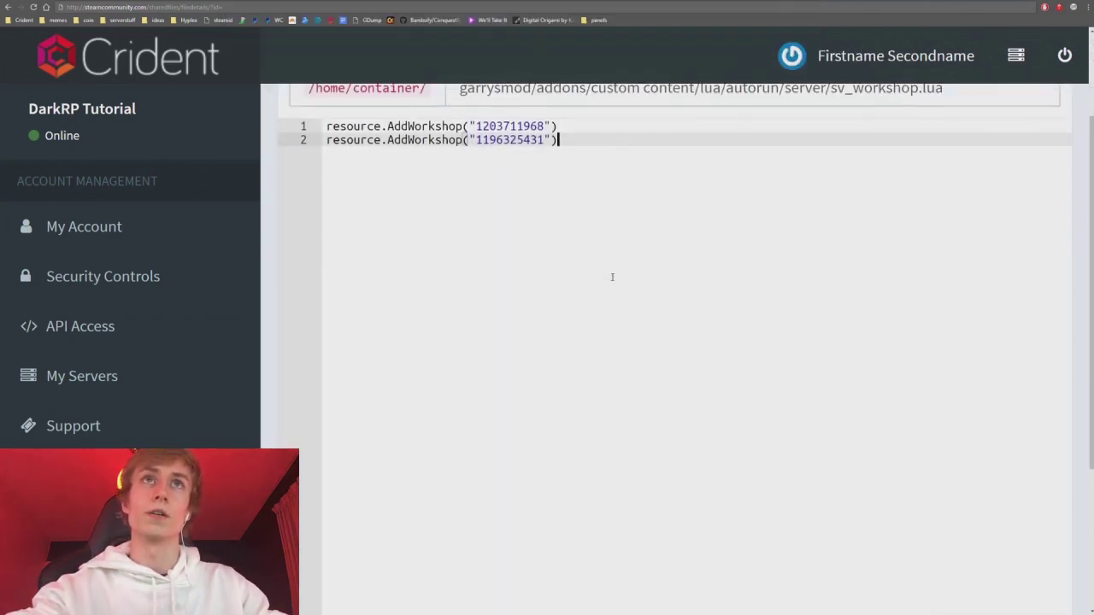
scroll(599, 262, up, 2)
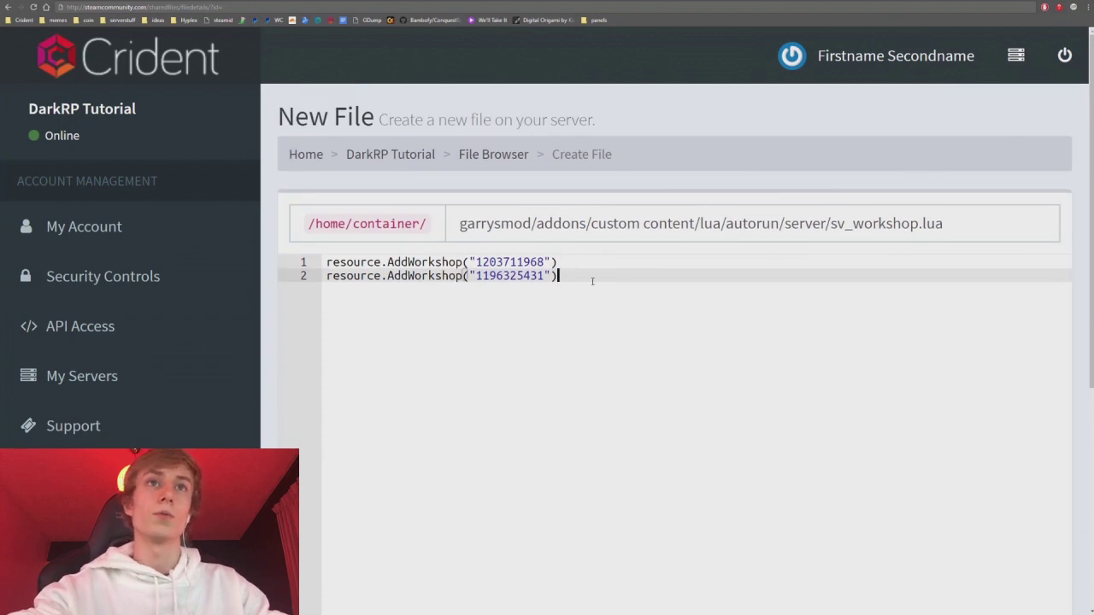
double_click(523, 264)
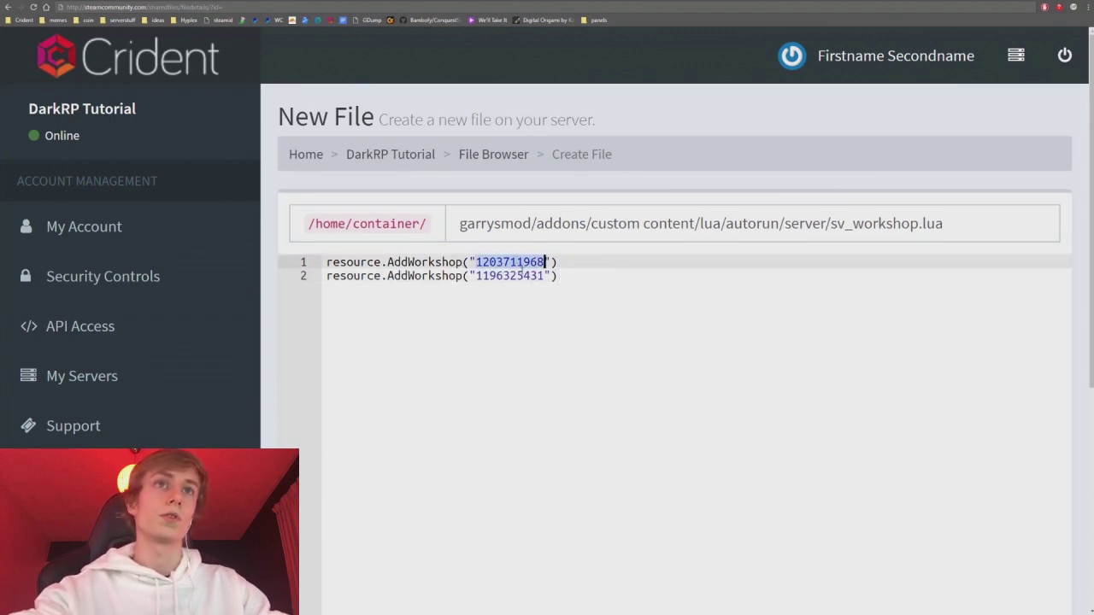
double_click(522, 276)
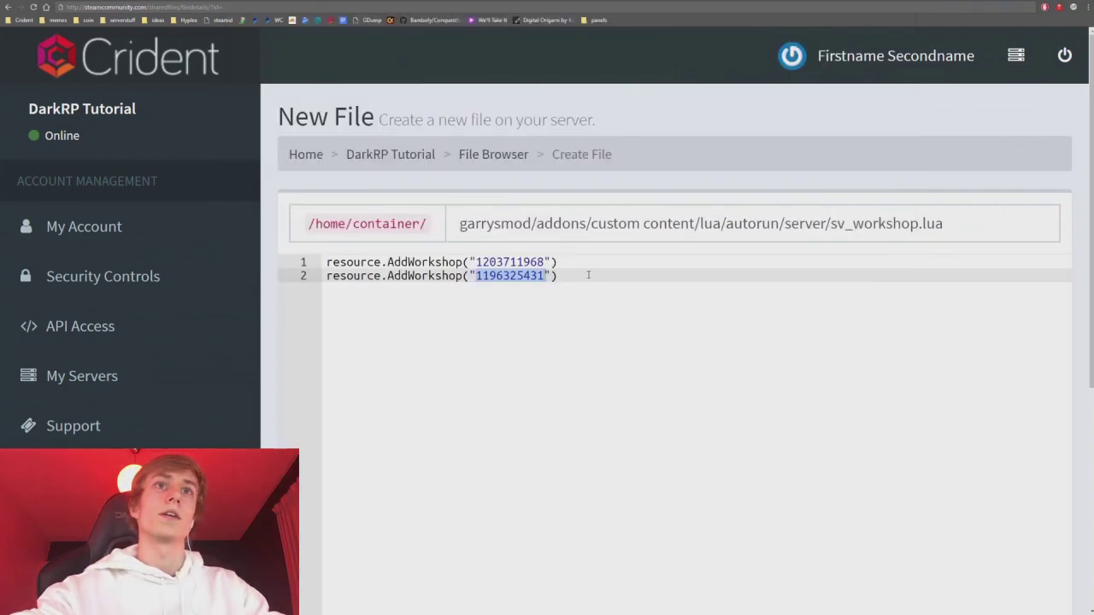
click(593, 254)
drag(475, 262, 549, 262)
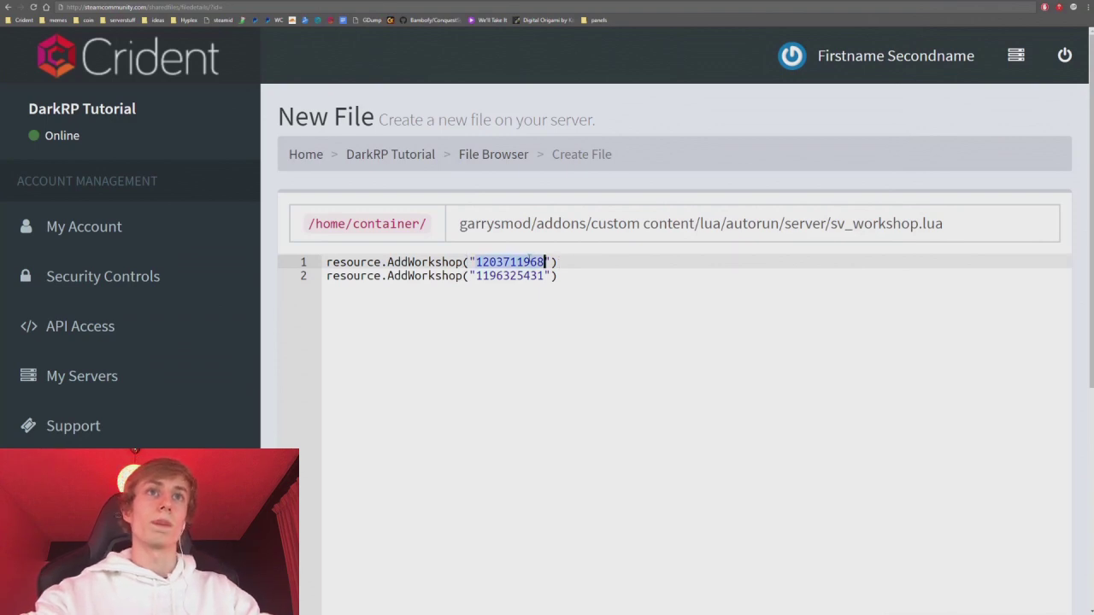
click(573, 275)
click(575, 261)
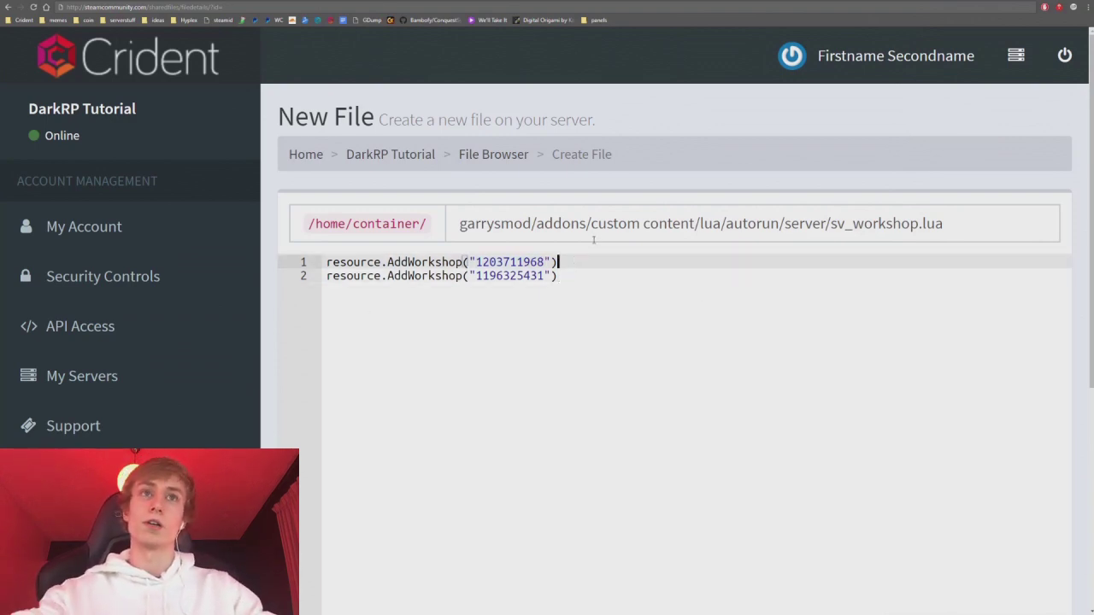
key(alt+Tab)
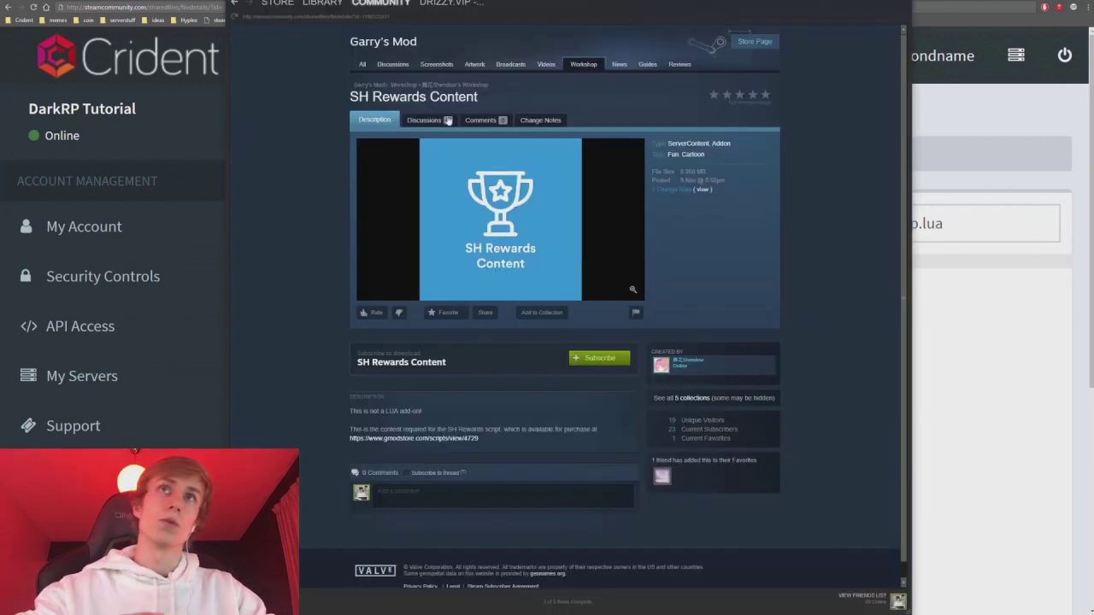
mouse_move(359, 23)
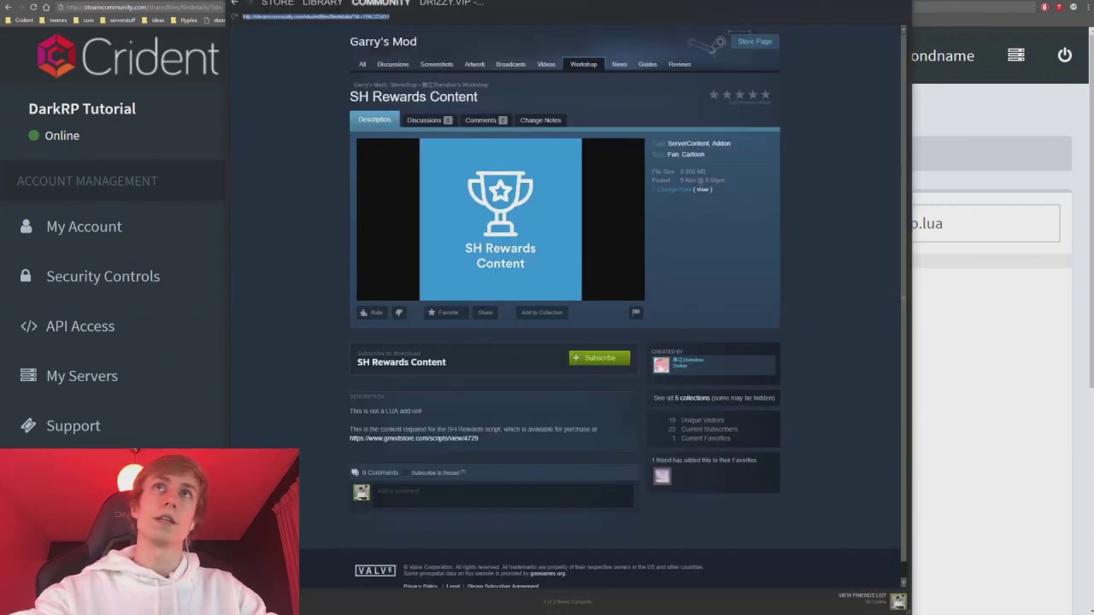
key(alt+Tab)
click(574, 267)
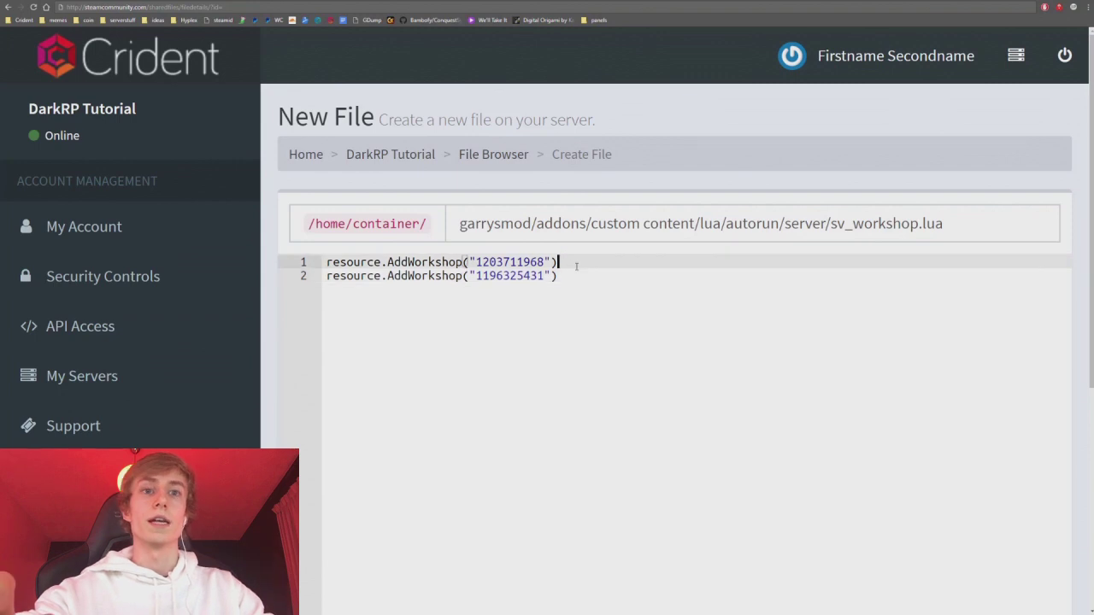
text(--)
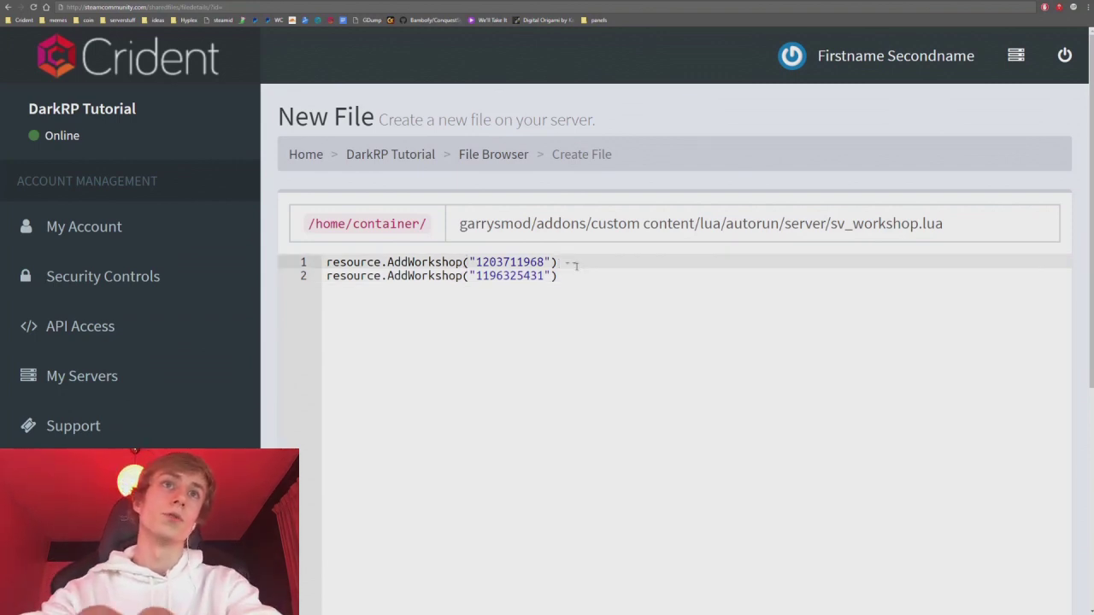
text( Make)
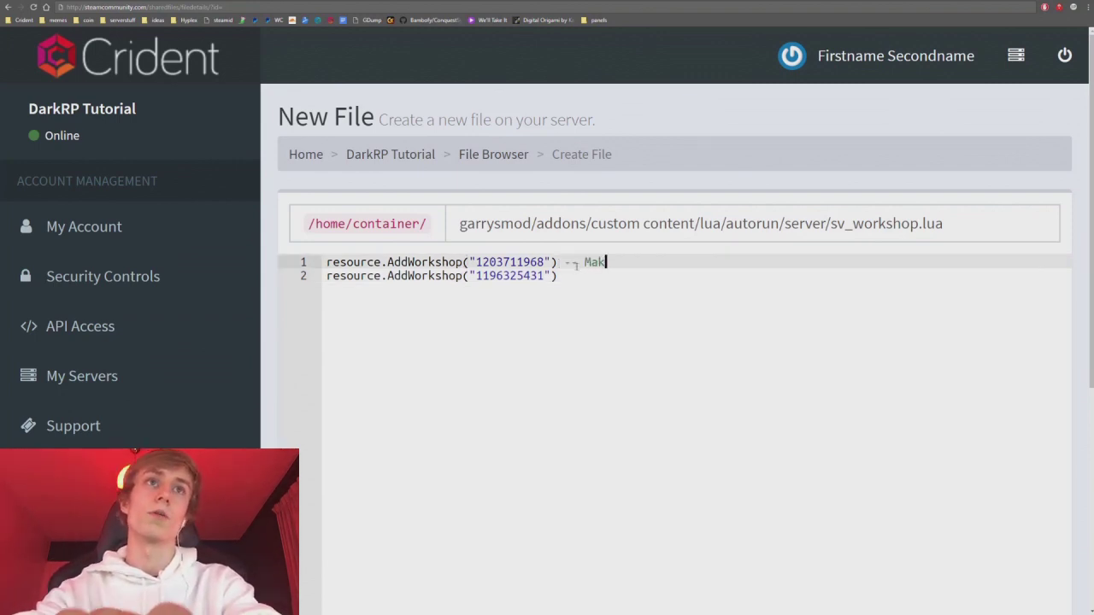
key(BackSpace)
key(BackSpace)
key(BackSpace)
key(BackSpace)
text(asdasd)
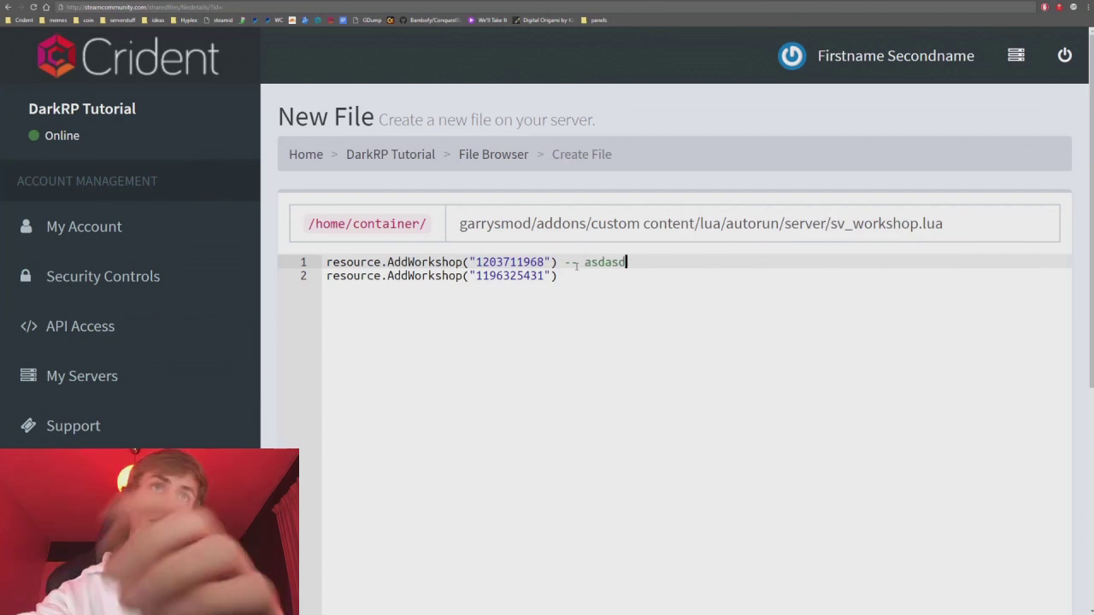
text(asdjajklsdh)
key(ctrl+BackSpace)
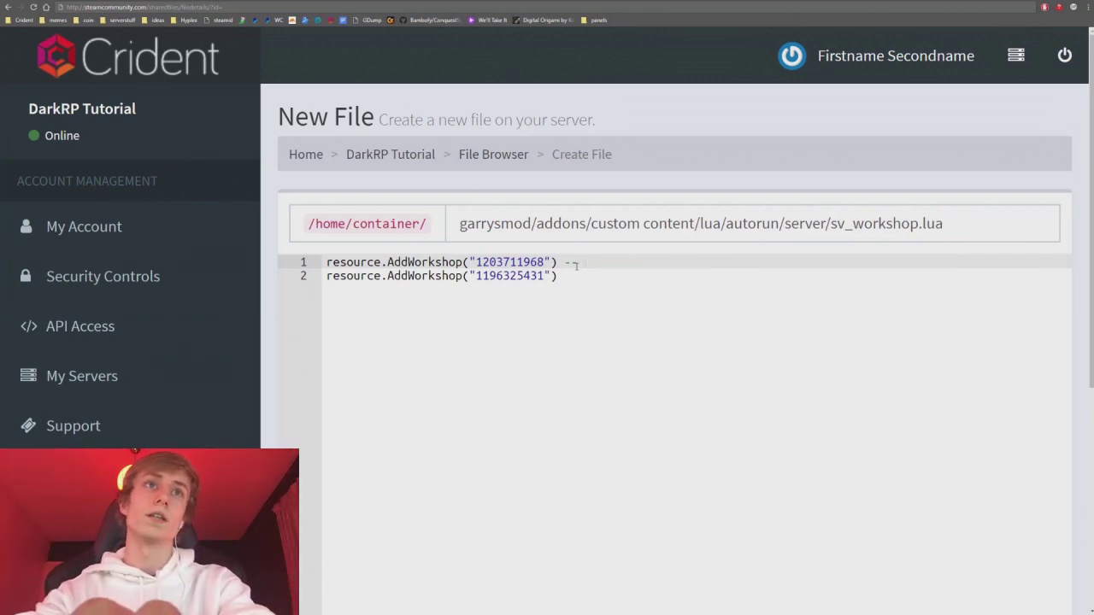
text(StarwarsRP M)
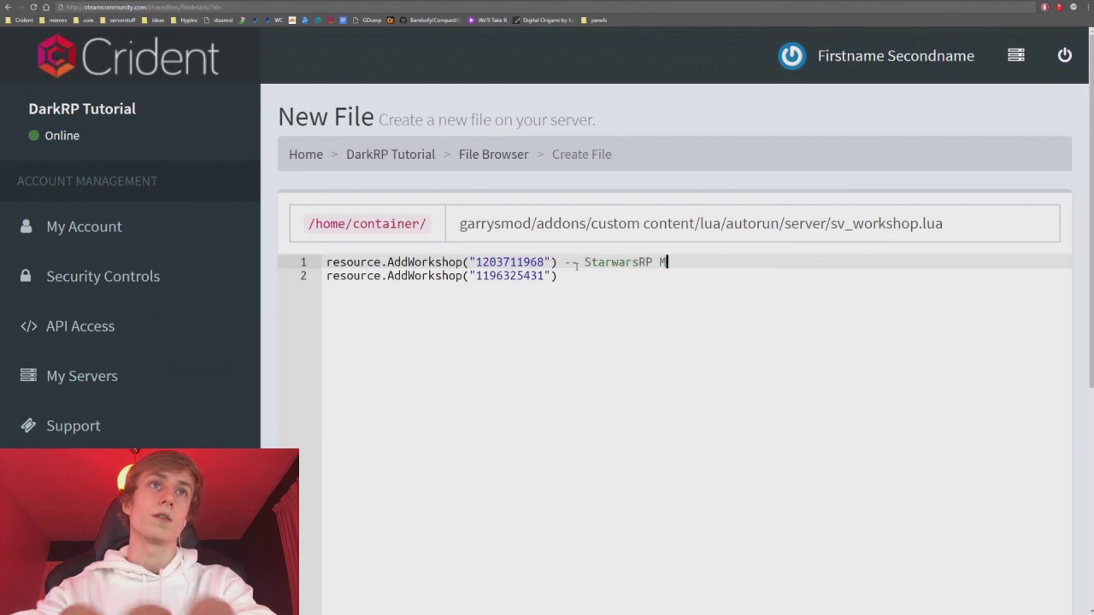
text(odele)
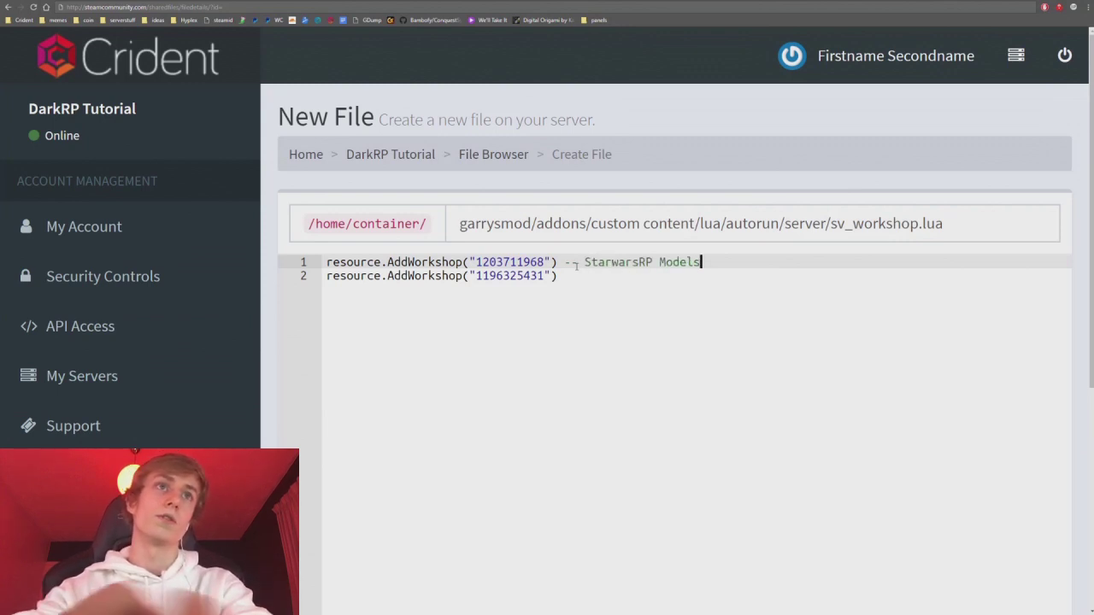
click(579, 275)
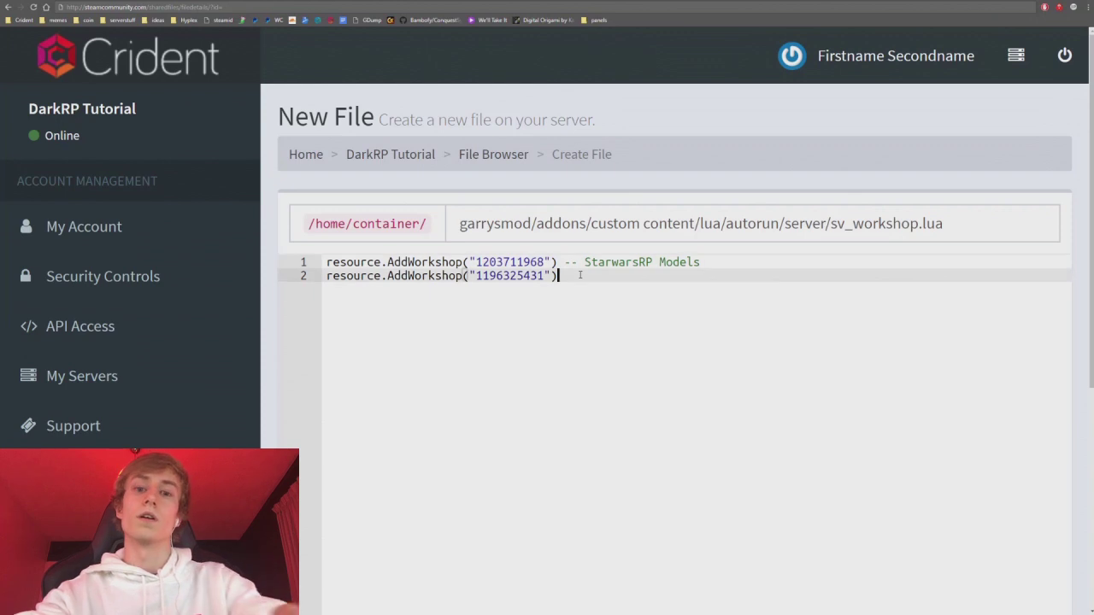
text(--ISH )
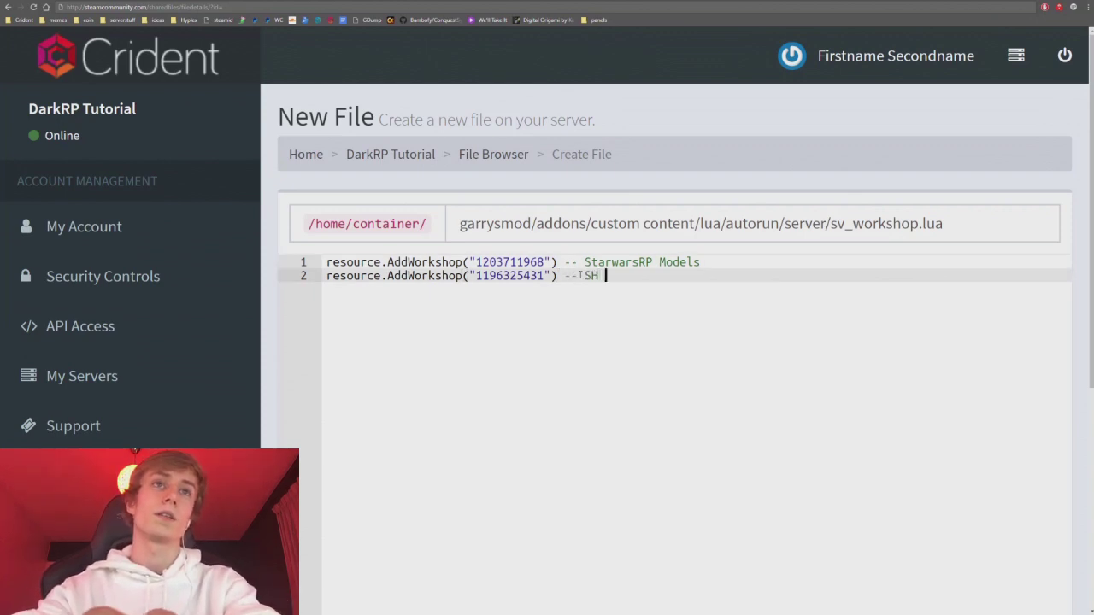
text(REports)
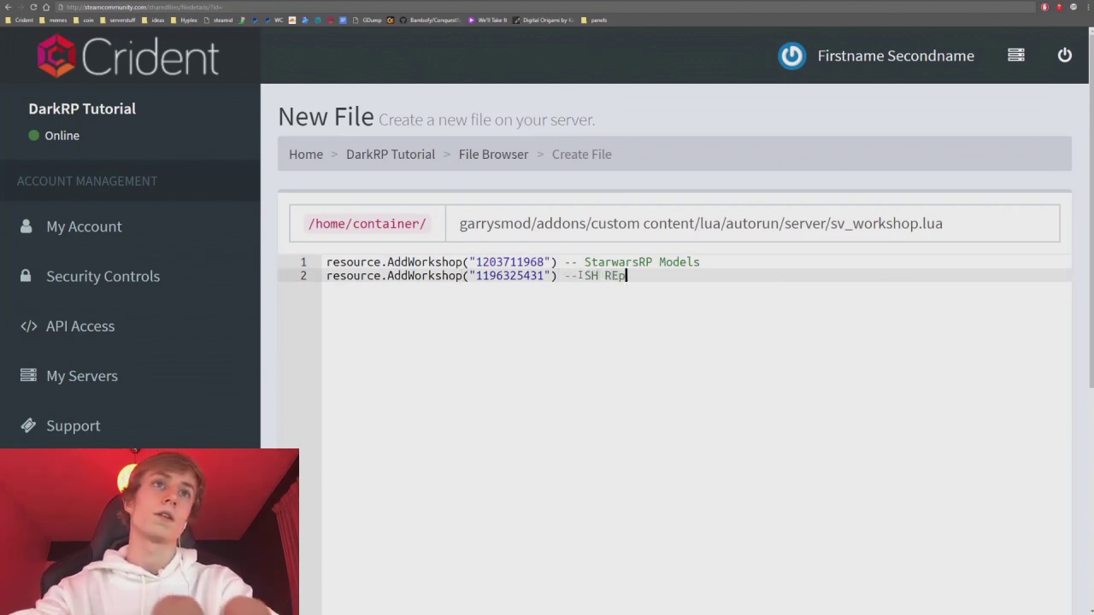
key(BackSpace)
key(BackSpace)
key(BackSpace)
key(BackSpace)
key(BackSpace)
key(BackSpace)
text(eports Content)
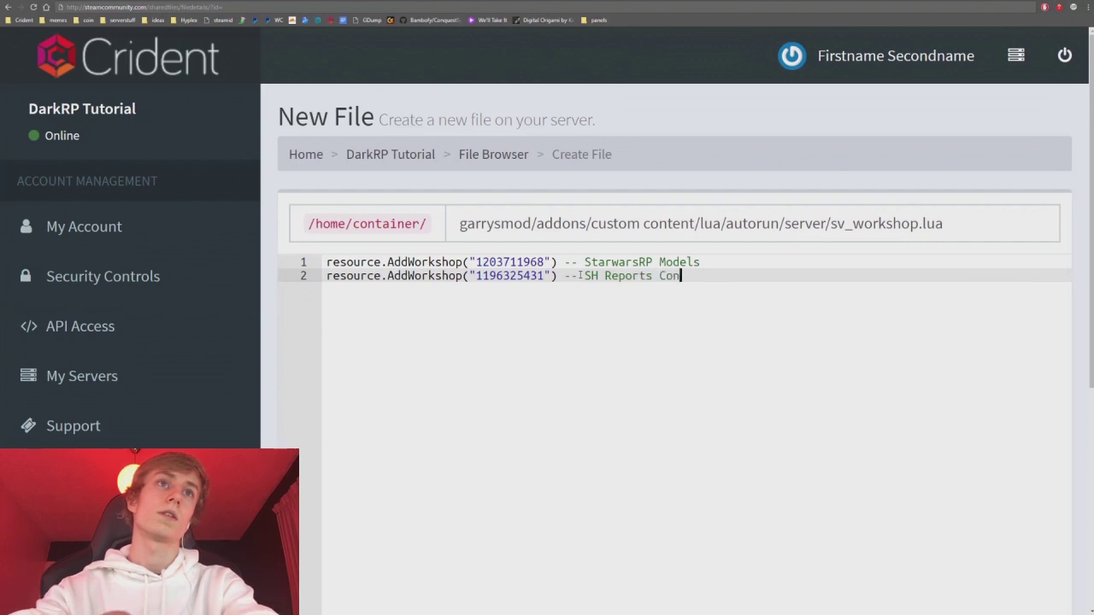
click(658, 275)
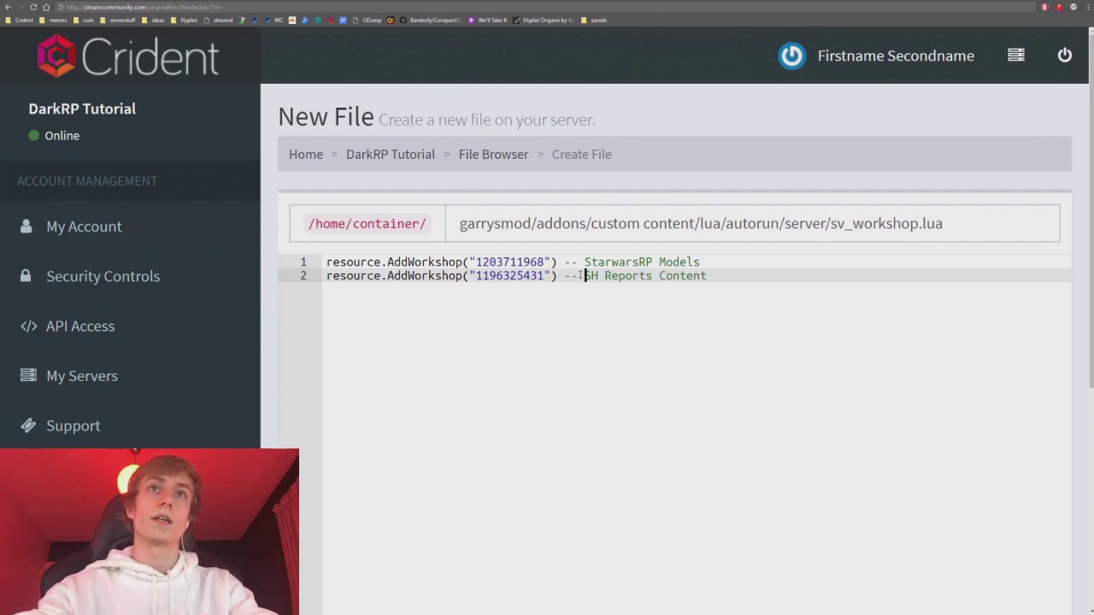
Insert the heading comment "-- Custom Models" on a new line above the first AddWorkshop call
click(557, 261)
click(387, 261)
key(Home)
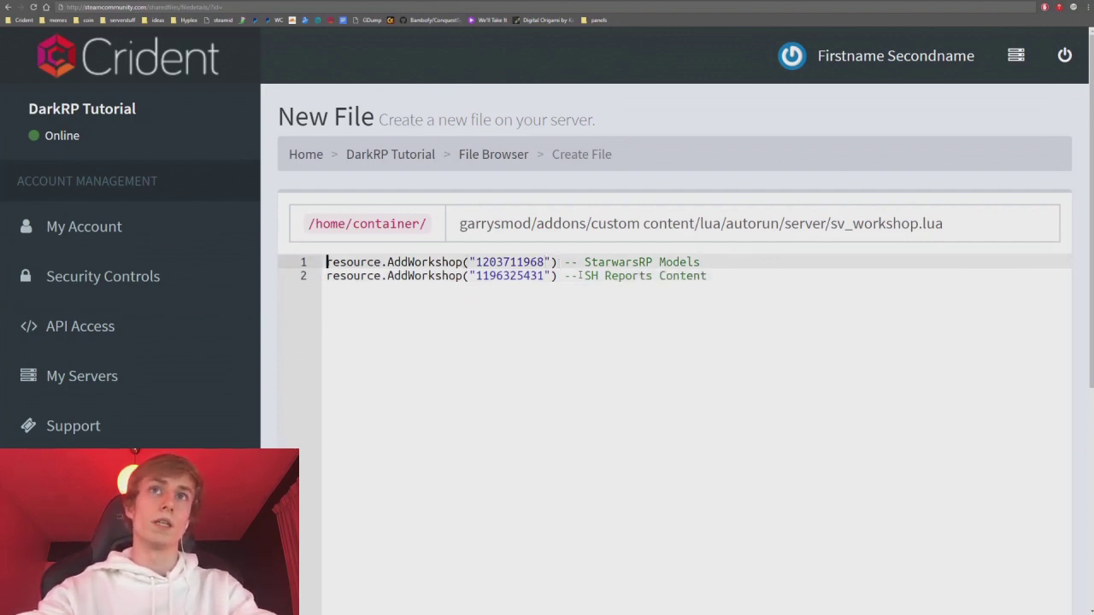
key(Return)
key(Up)
text(-- )
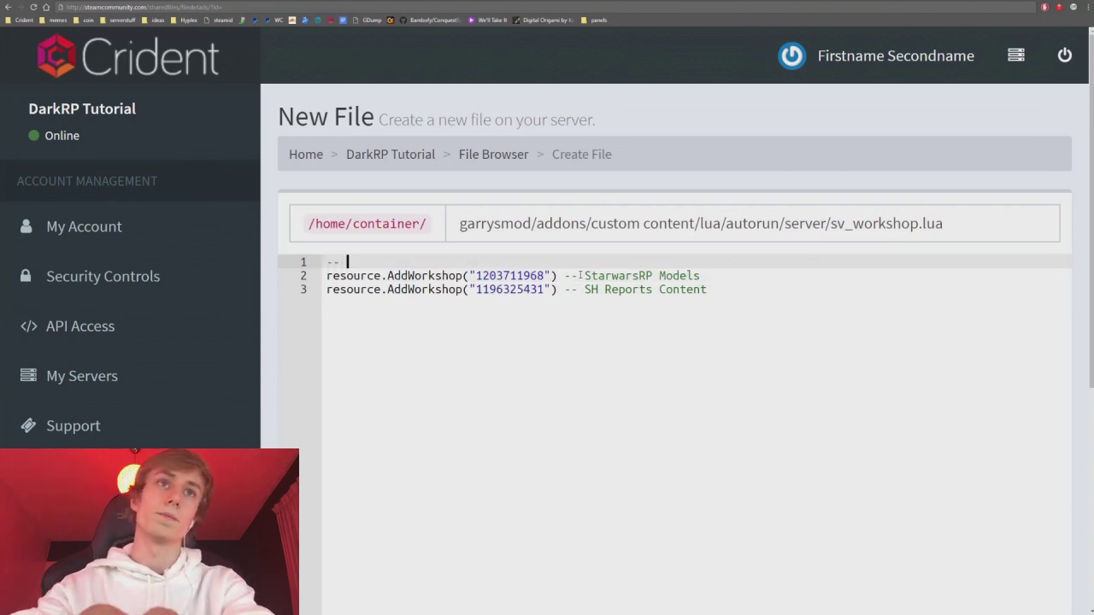
text(Custom Models)
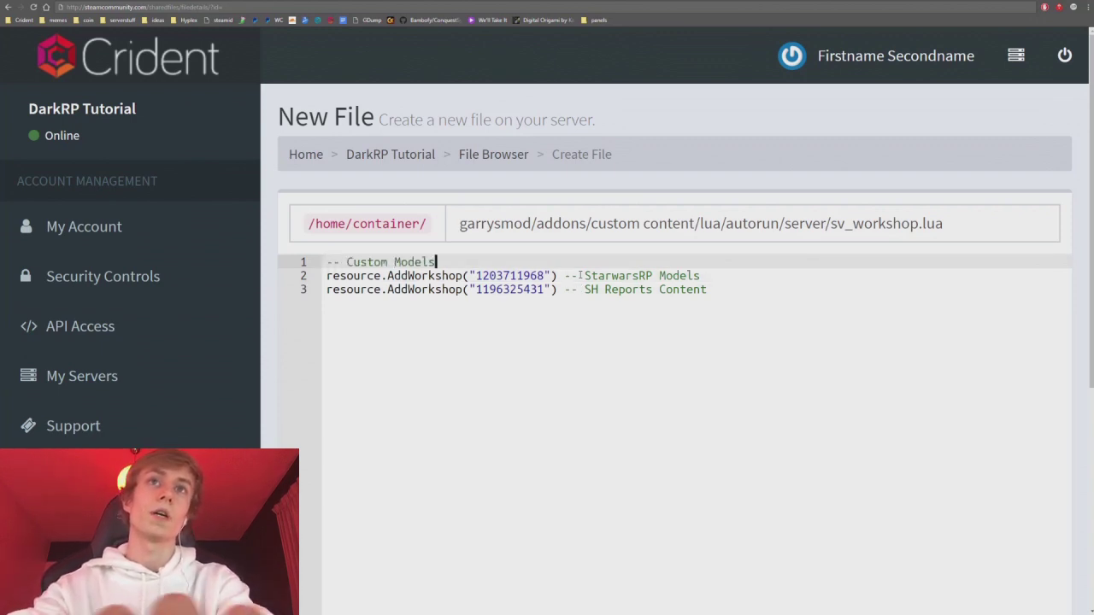
click(707, 275)
key(Return)
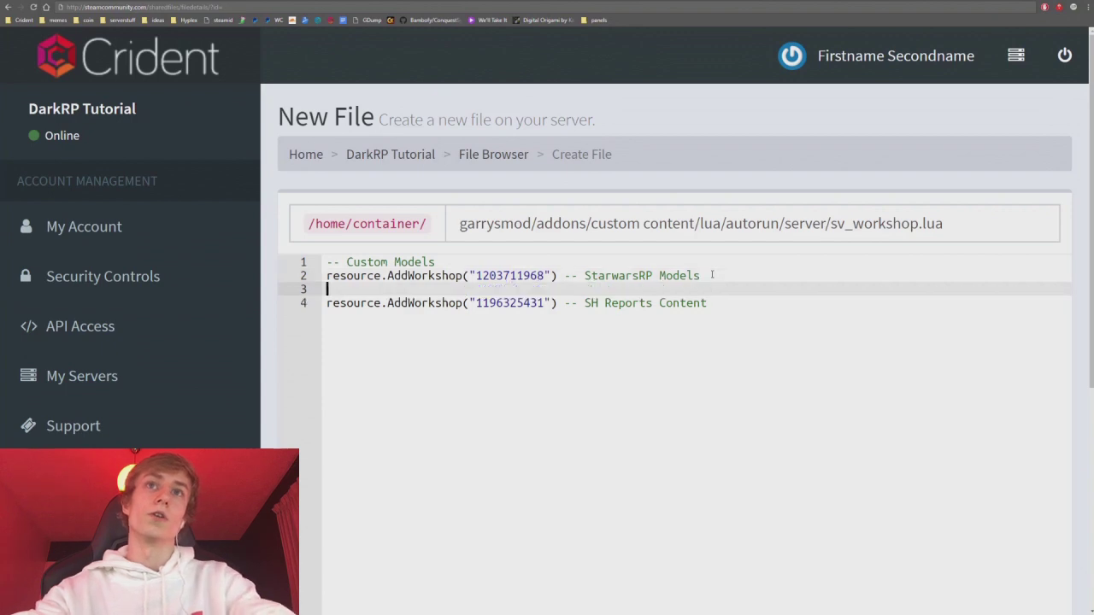
key(Return)
text(-- )
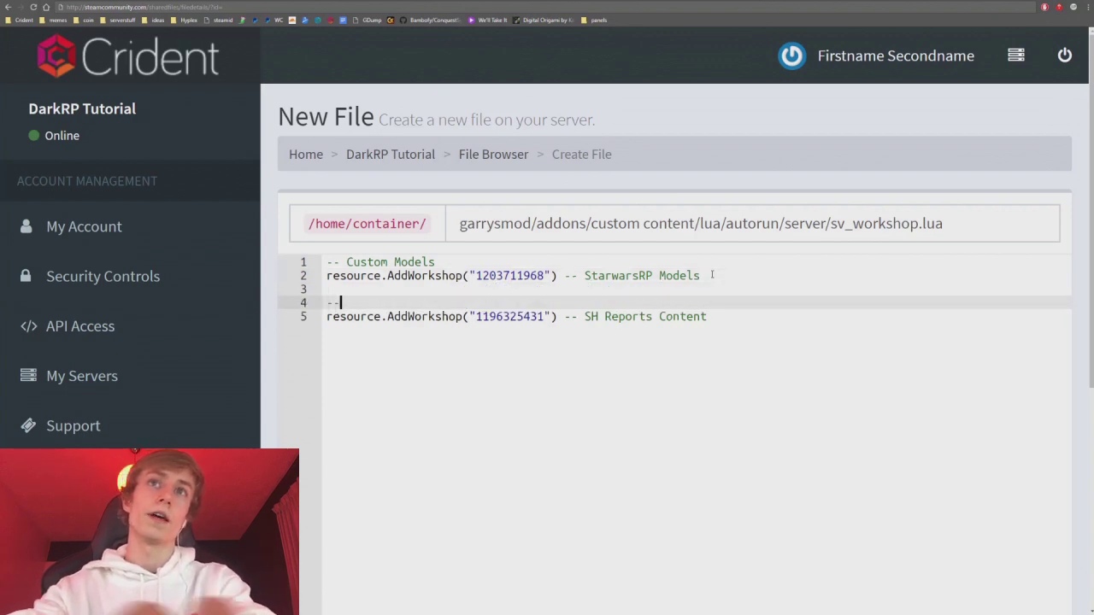
text(Custom)
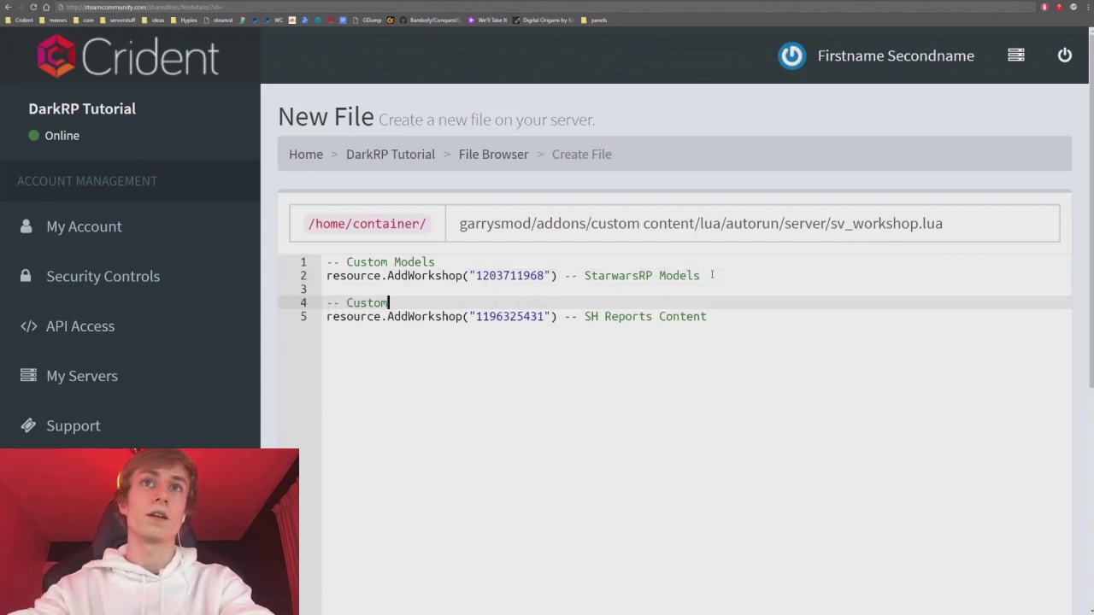
key(BackSpace)
key(BackSpace)
key(BackSpace)
key(BackSpace)
key(BackSpace)
key(BackSpace)
text(Other content)
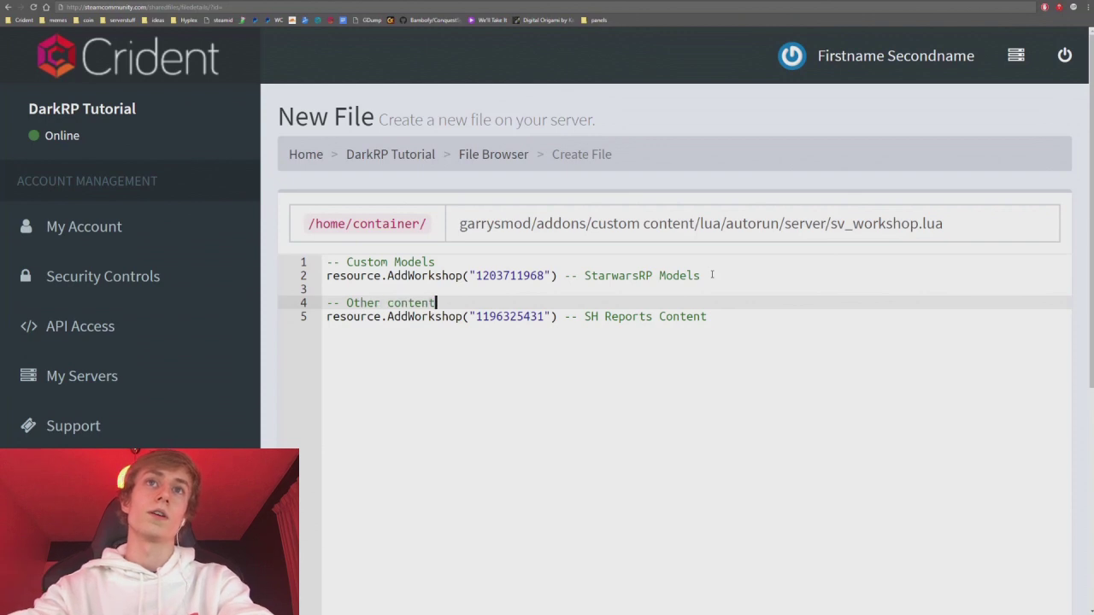
scroll(737, 491, down, 2)
scroll(737, 491, up, 2)
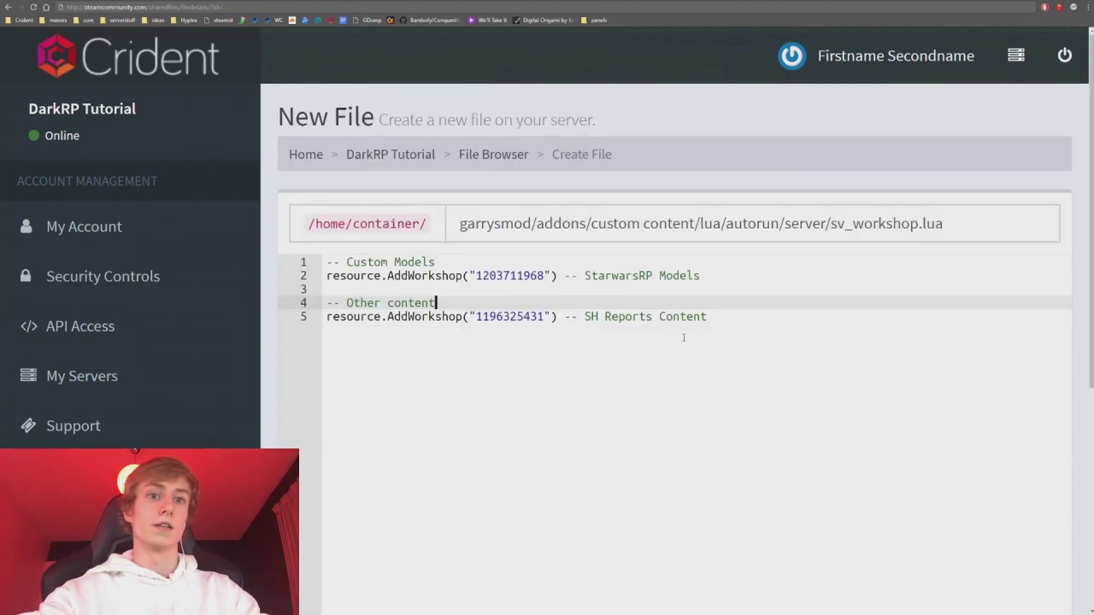
click(741, 280)
click(455, 265)
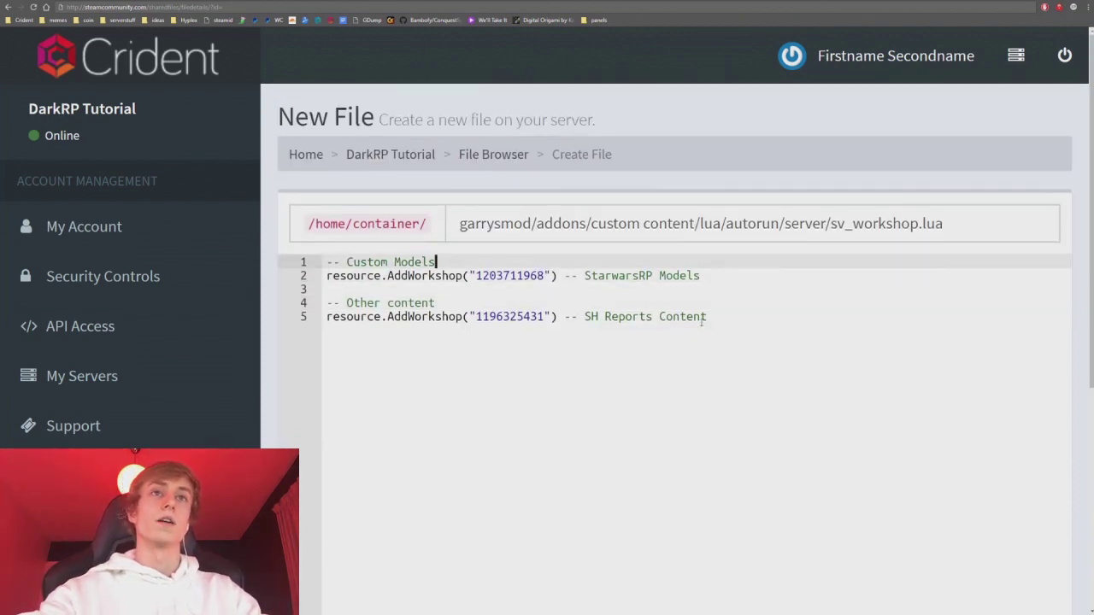
scroll(713, 325, down, 1)
scroll(713, 325, up, 1)
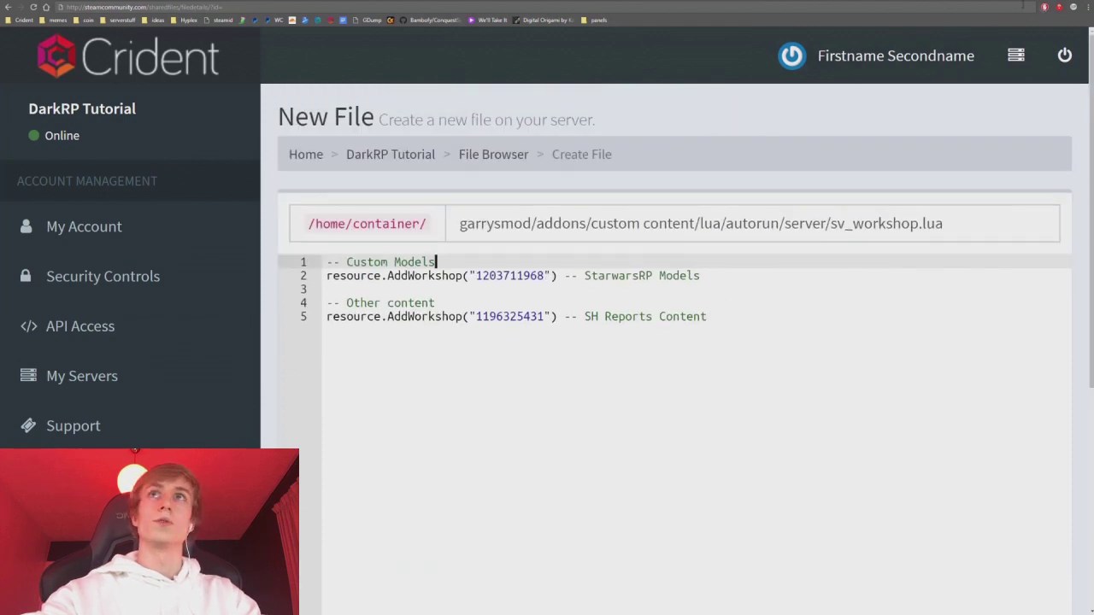
Reduce the browser's page zoom to 110%
click(1088, 7)
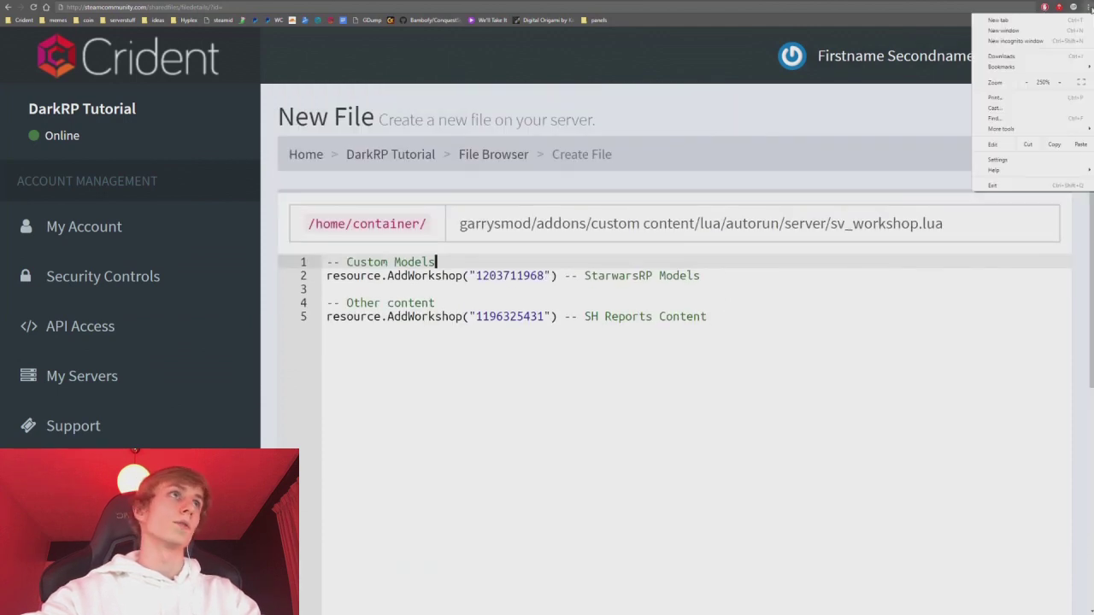
click(1024, 83)
click(1024, 83)
click(1025, 82)
click(1024, 83)
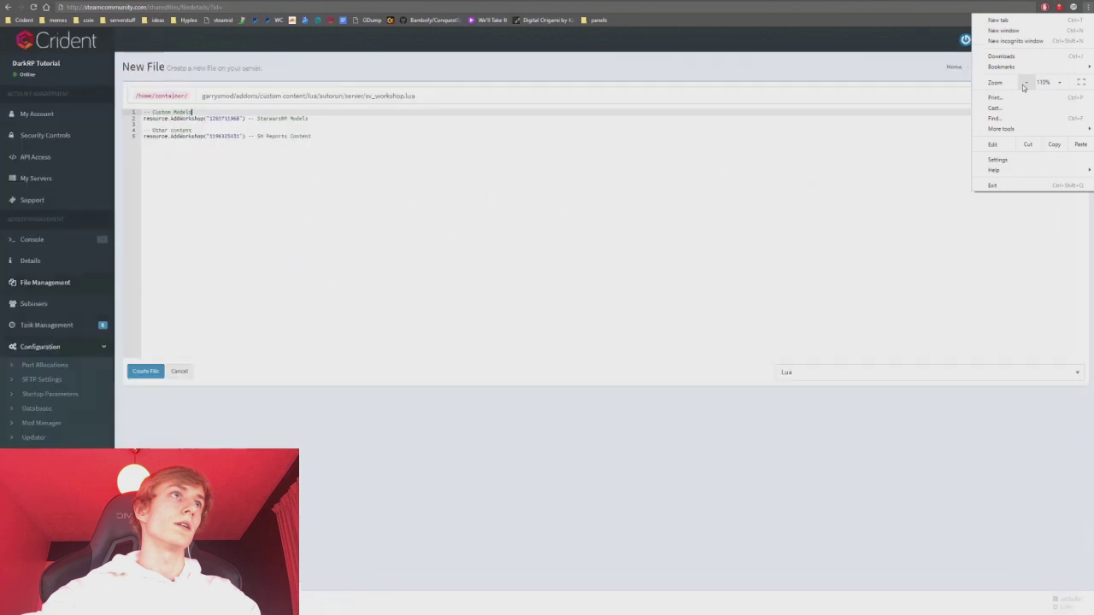
click(952, 463)
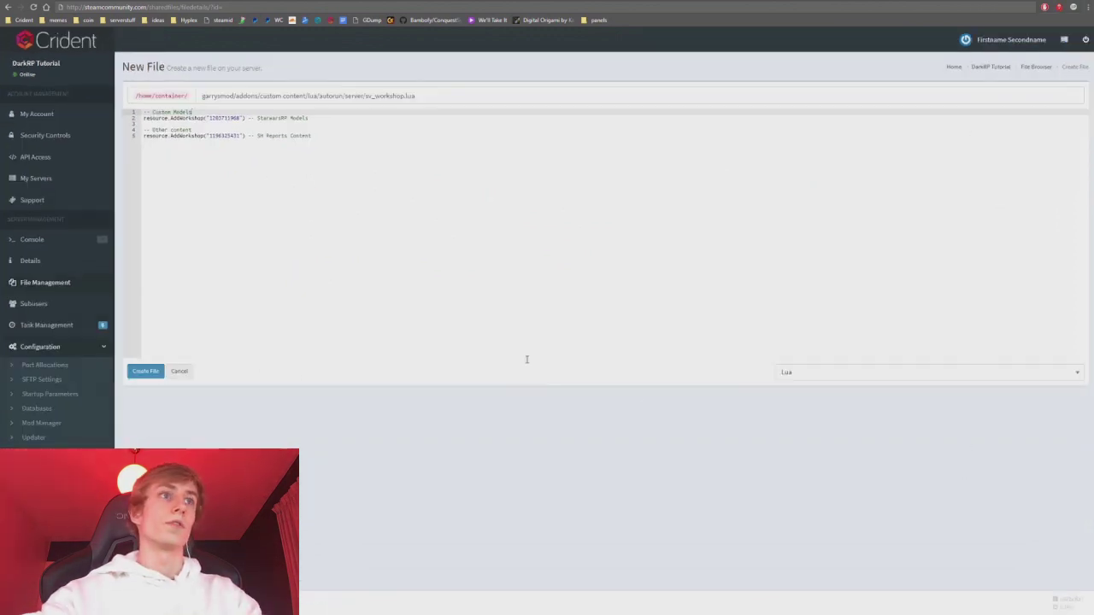
Create the sv_workshop.lua file and return to the file manager
click(145, 371)
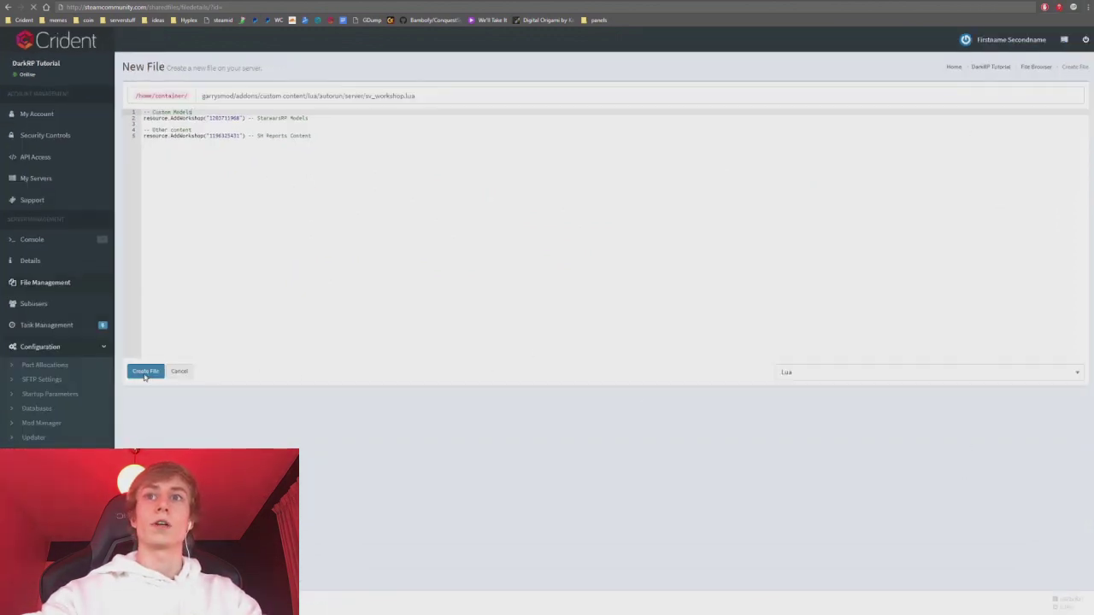
click(376, 235)
click(1062, 365)
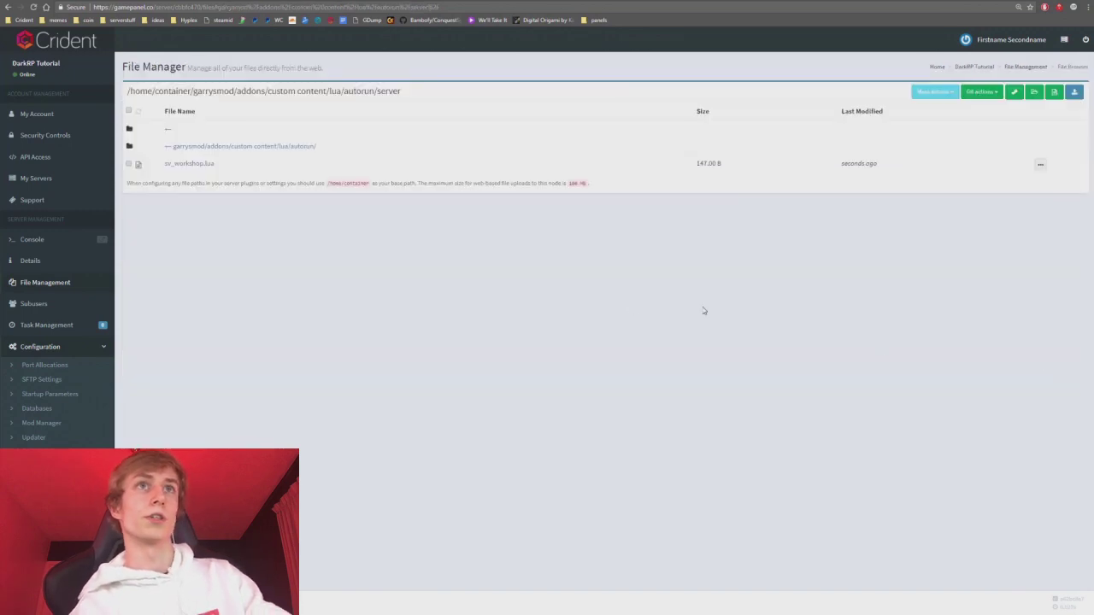
Reopen sv_workshop.lua and review its path, its .lua extension and its commented AddWorkshop lines
click(193, 164)
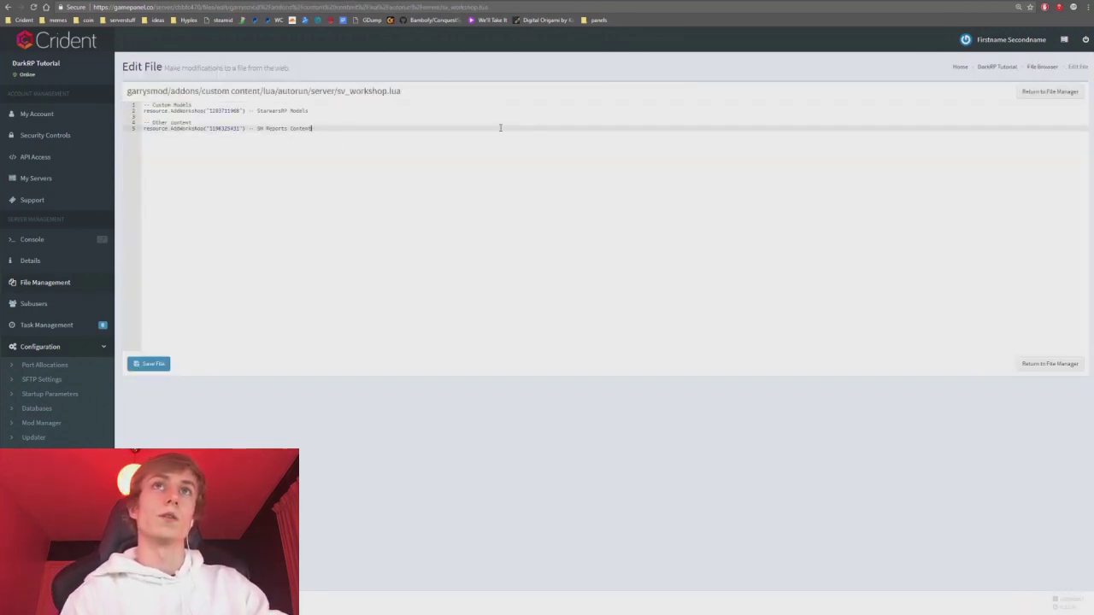
drag(396, 91, 351, 93)
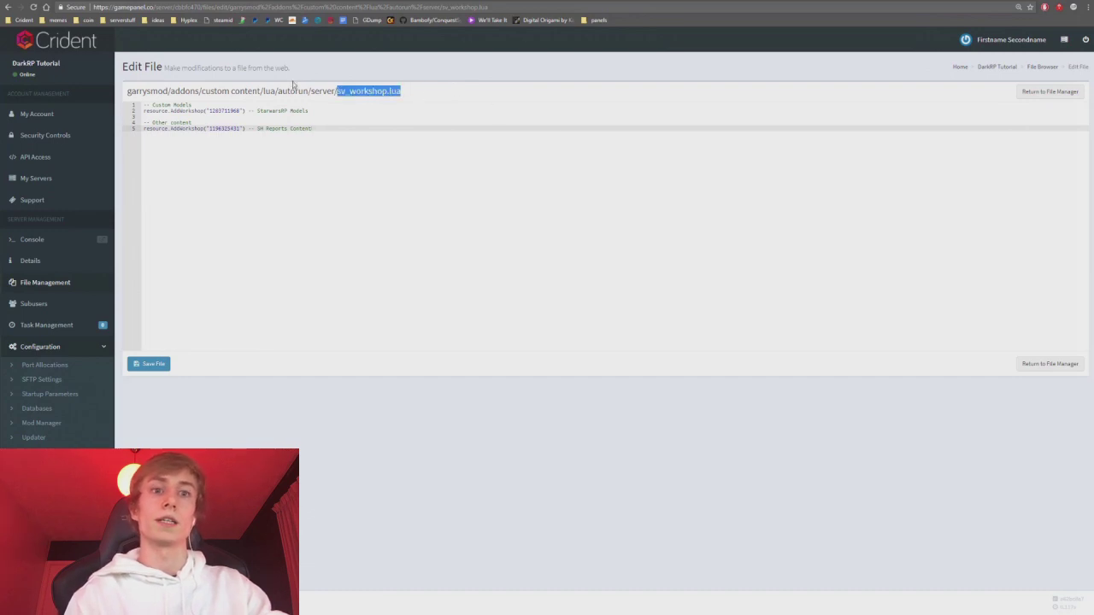
click(402, 91)
double_click(394, 91)
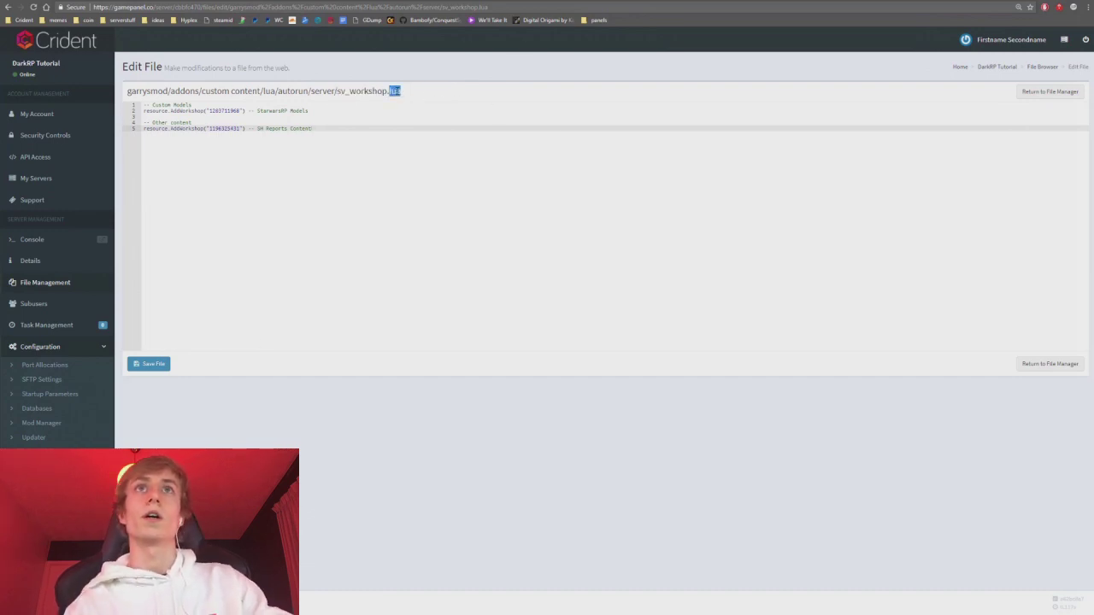
click(342, 122)
key(ctrl+a)
click(315, 145)
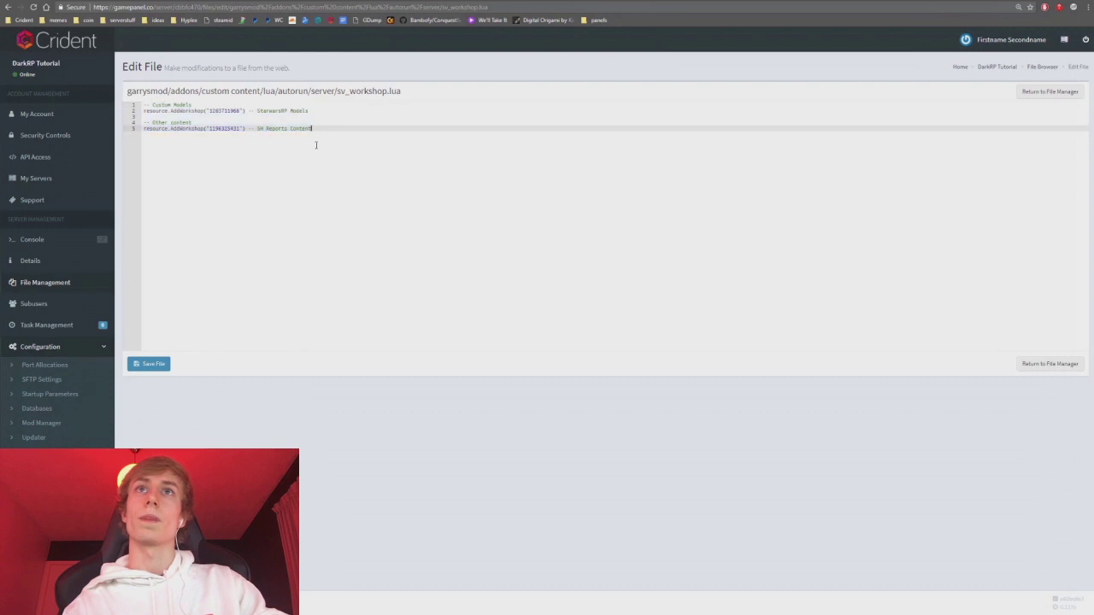
click(358, 112)
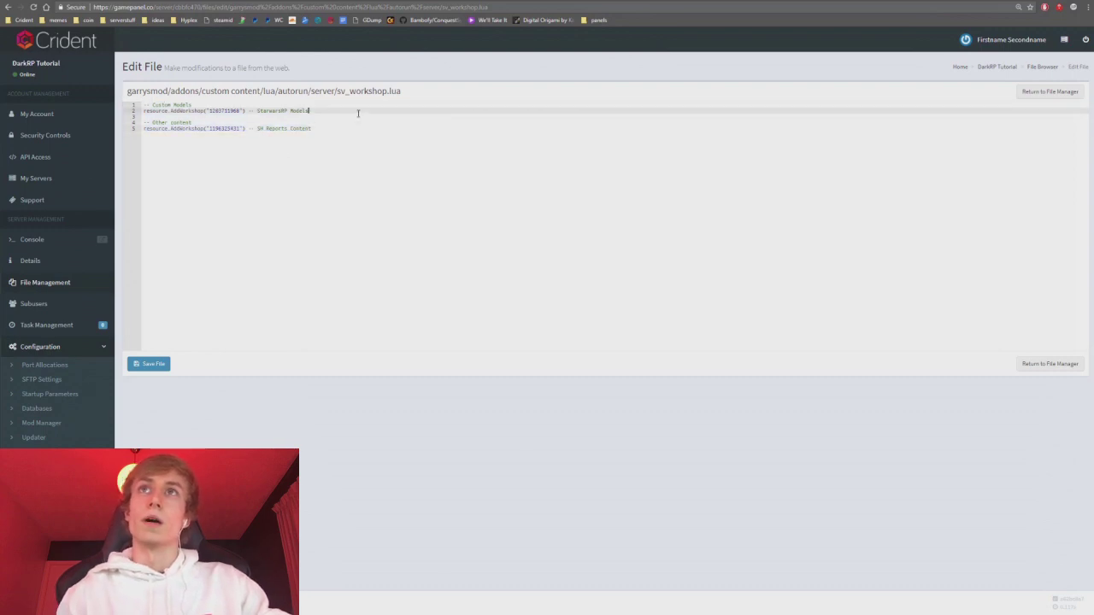
click(339, 115)
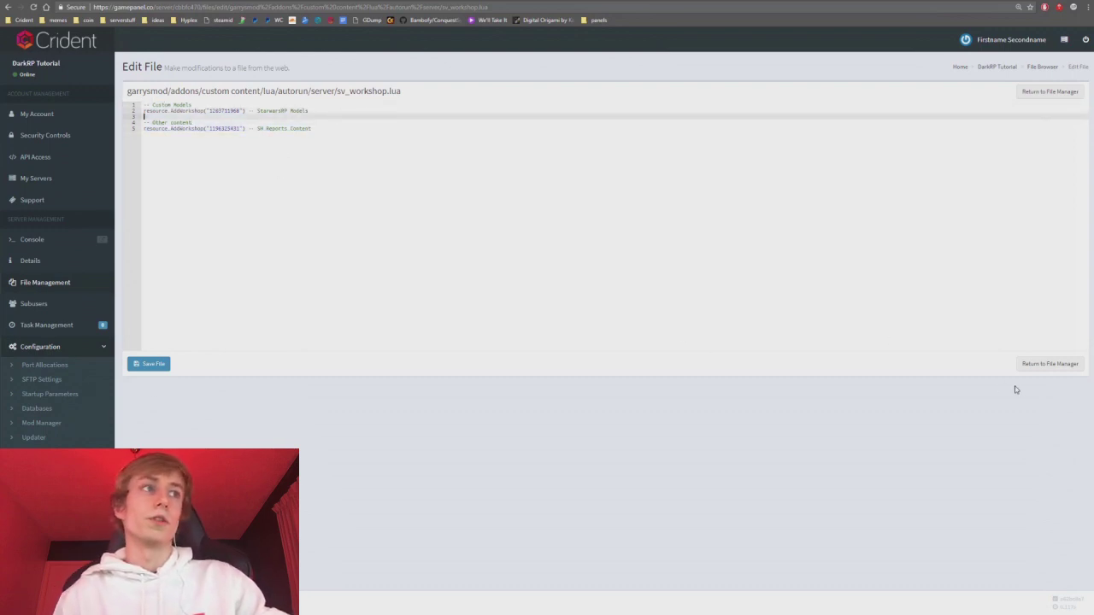
Restart the server from its console and check the startup log for the custom content filesystem addon
click(1050, 363)
click(65, 244)
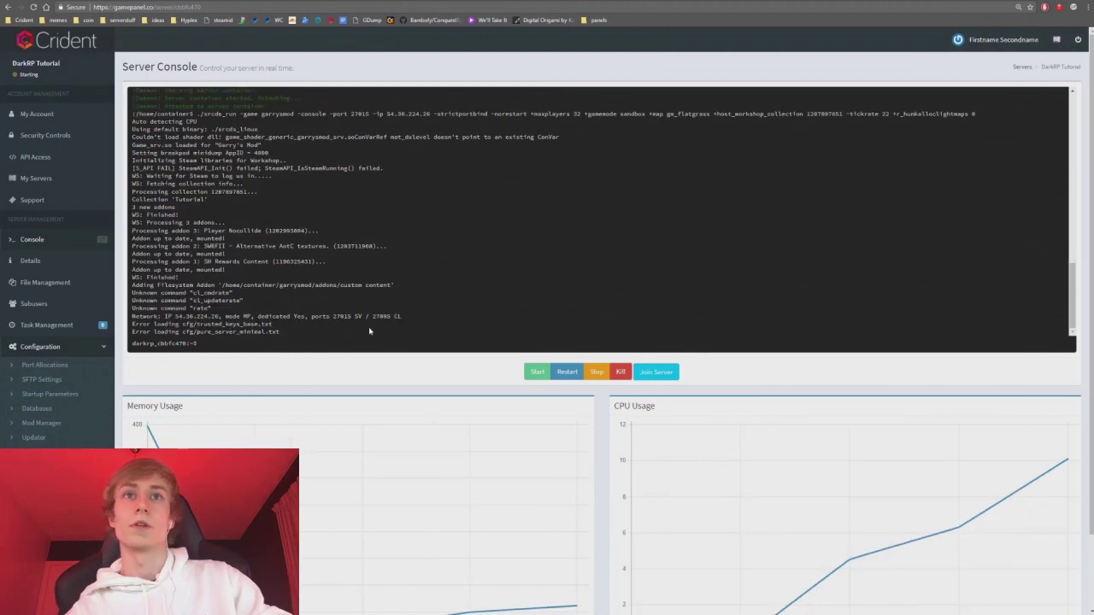
drag(400, 325, 131, 318)
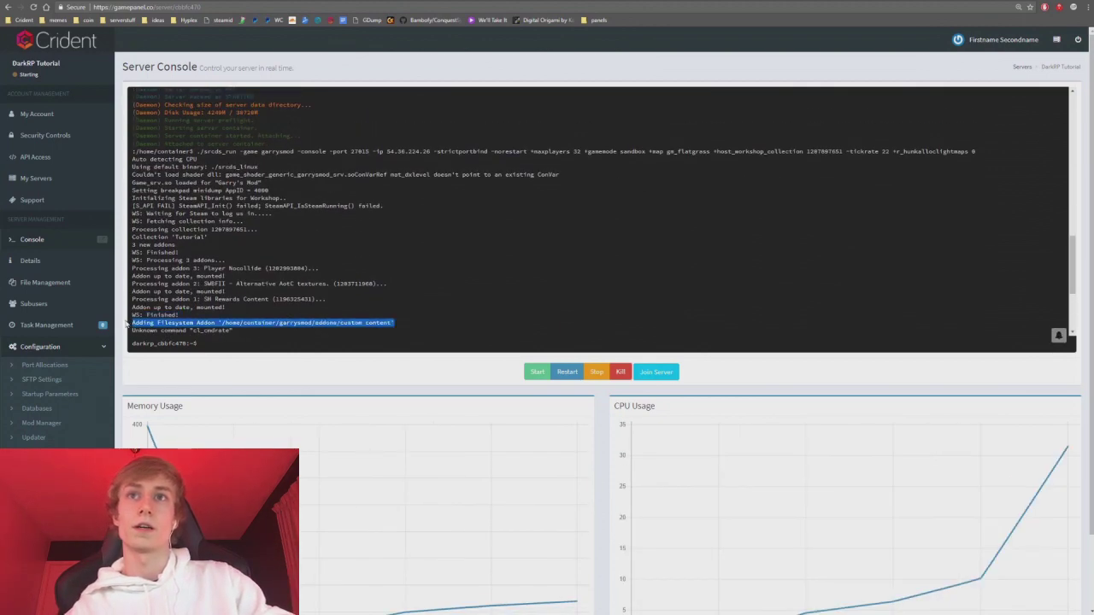
click(132, 320)
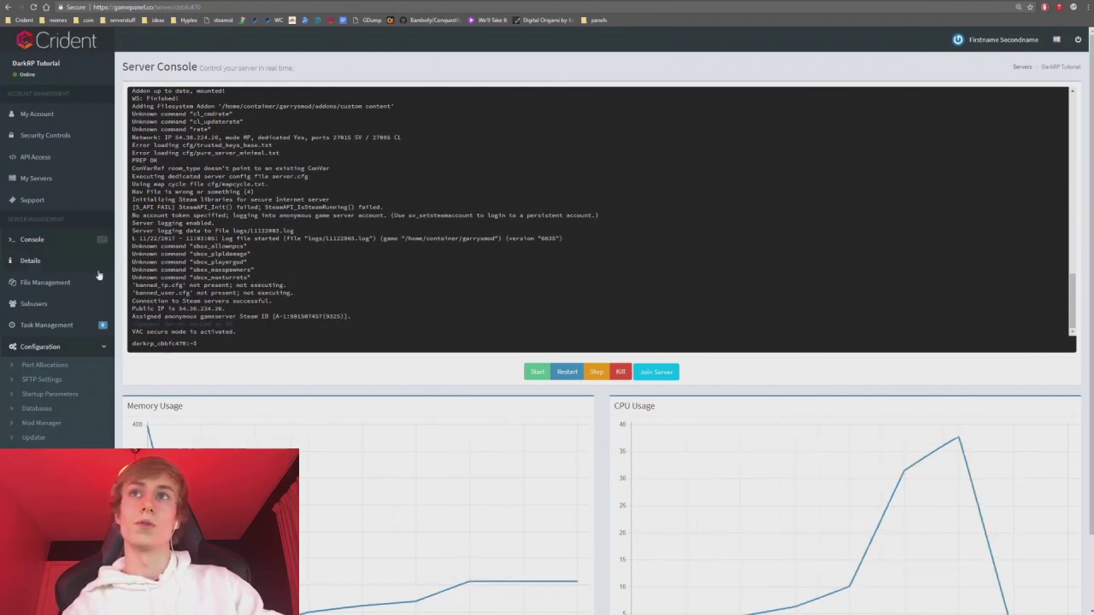
Open sv_workshop.lua from garrysmod/addons/custom content/lua/autorun/server for editing
click(47, 282)
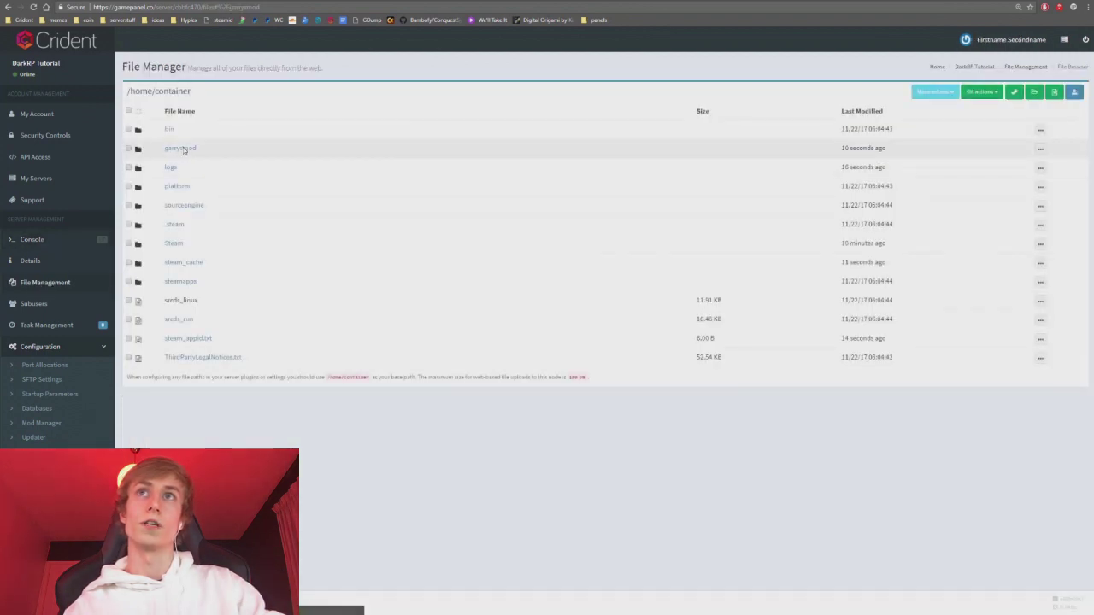
click(178, 147)
click(178, 146)
click(185, 162)
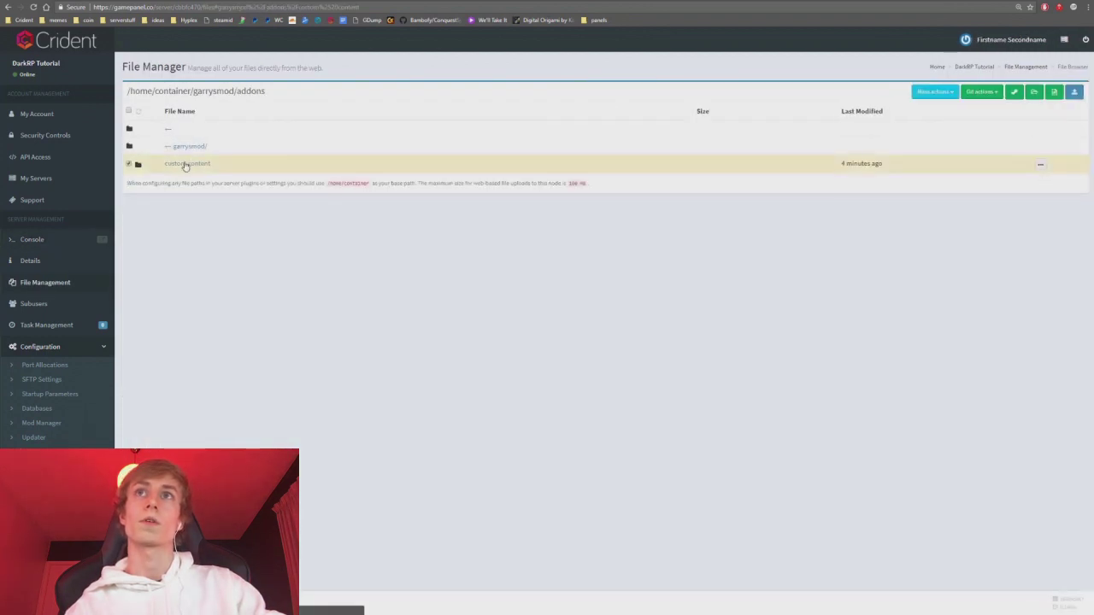
click(171, 165)
click(175, 164)
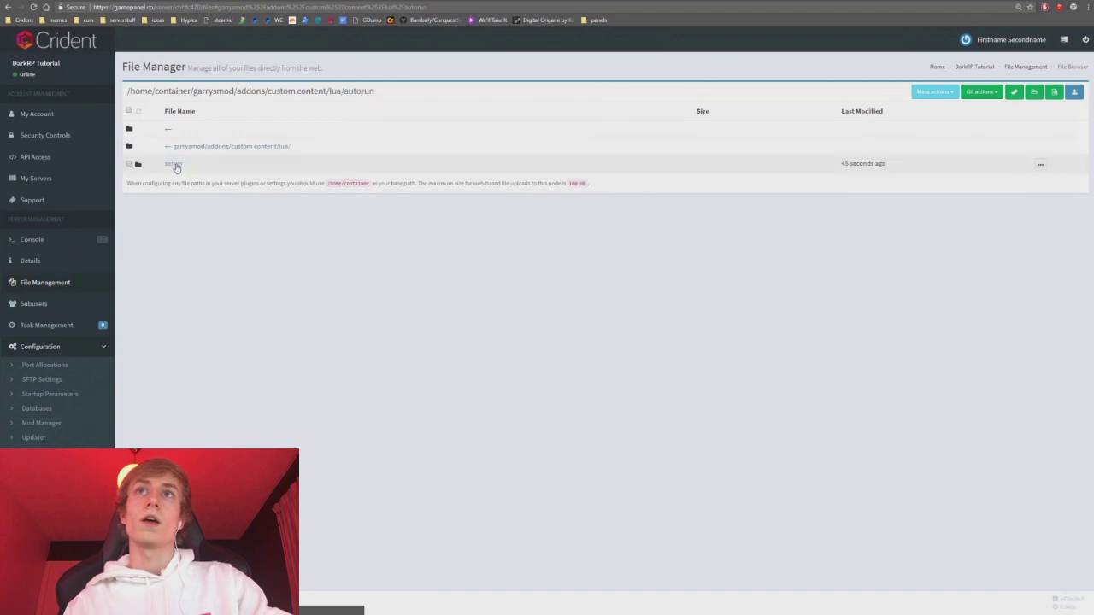
click(174, 164)
click(175, 164)
click(422, 169)
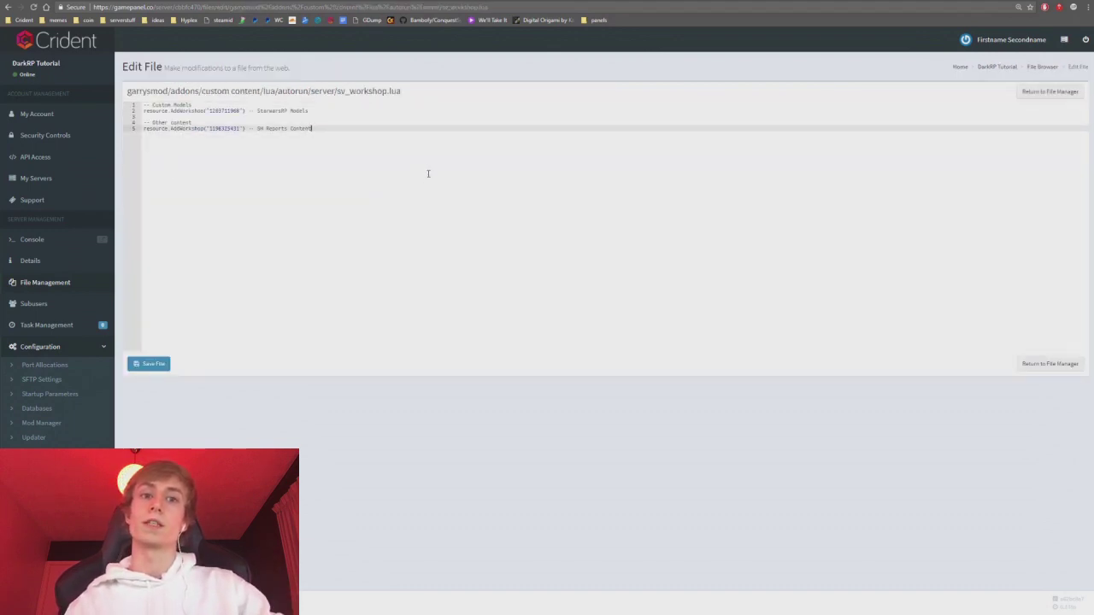
Add the line resource.AddFile("materials/yourMaterial.png") below the SH Reports Content line, separated by a blank line
key(Return)
key(Return)
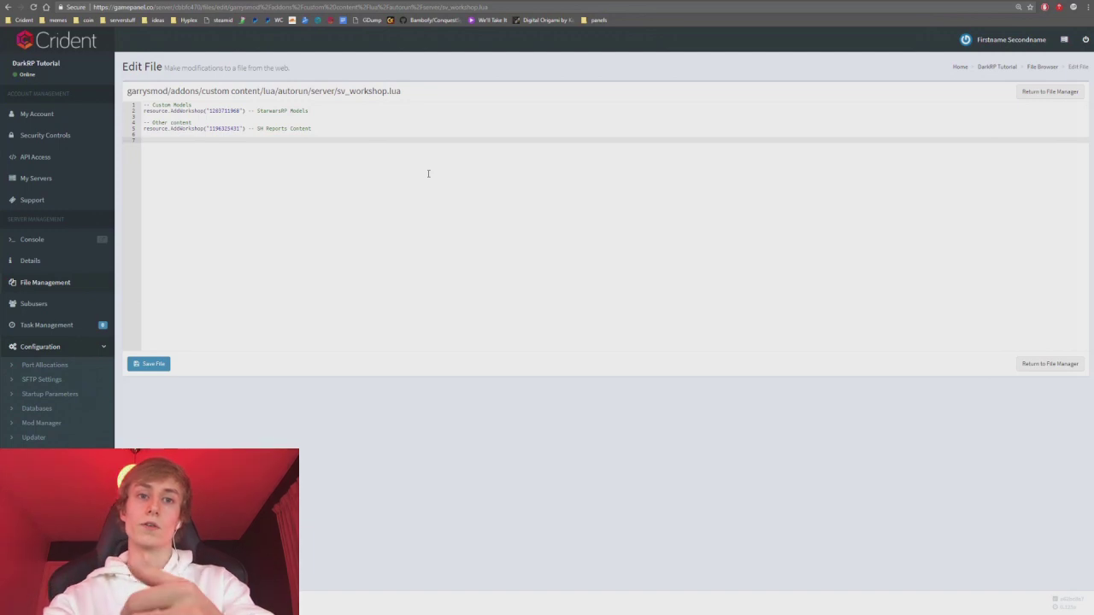
text(sourc)
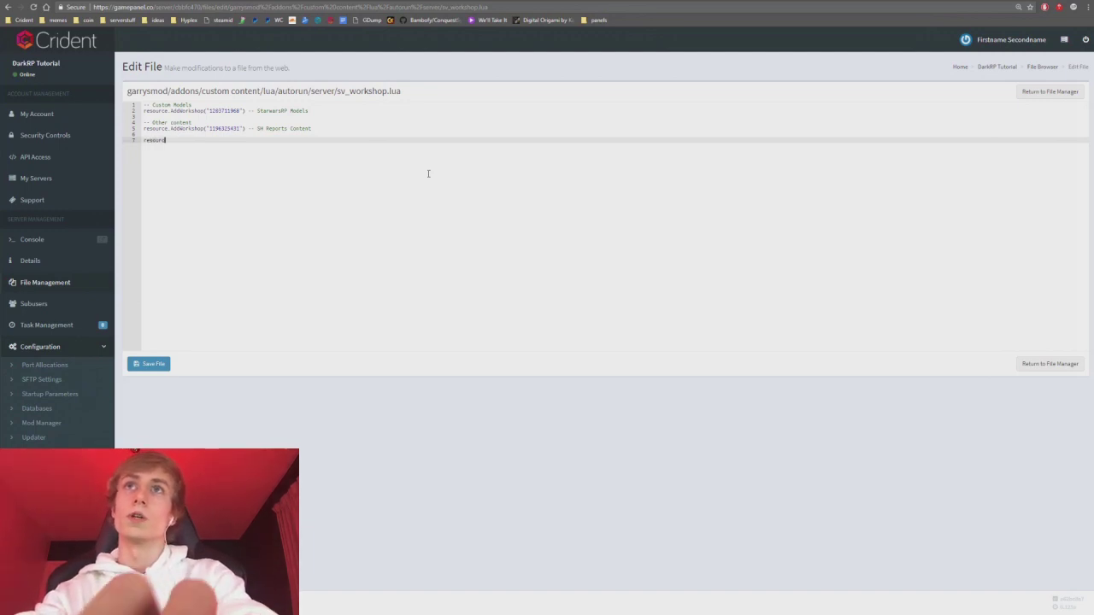
text(e.AddFile(")
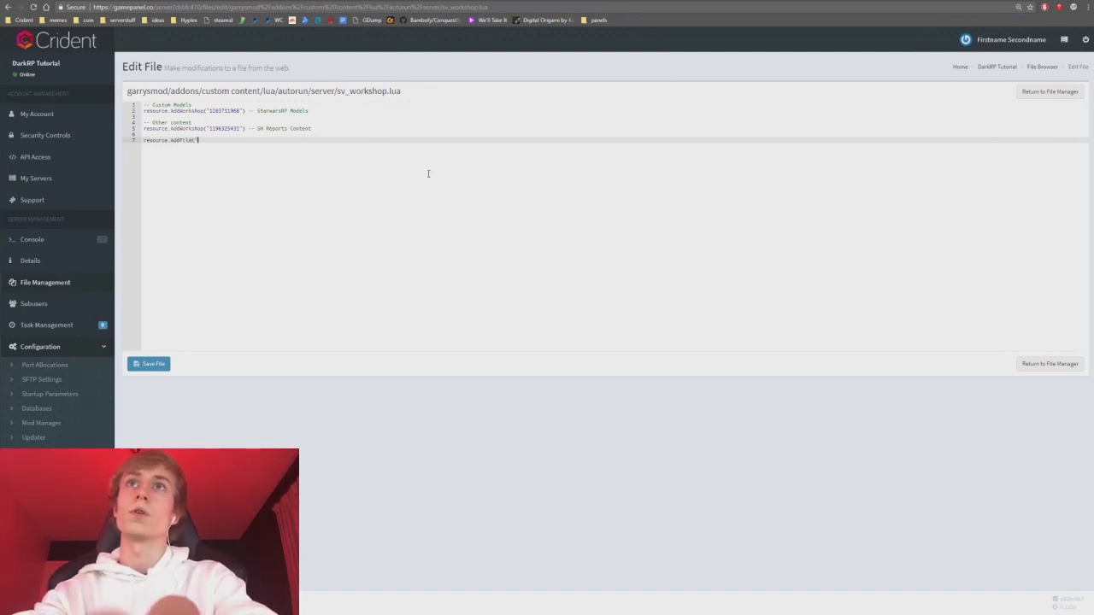
text(materials/)
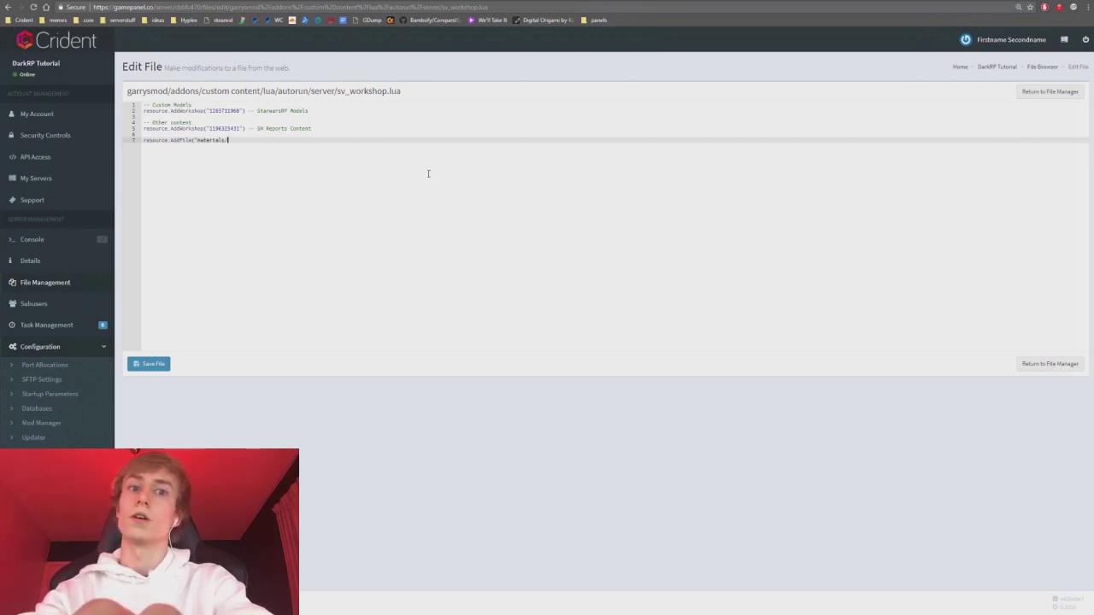
text(yourMaterial.png"))
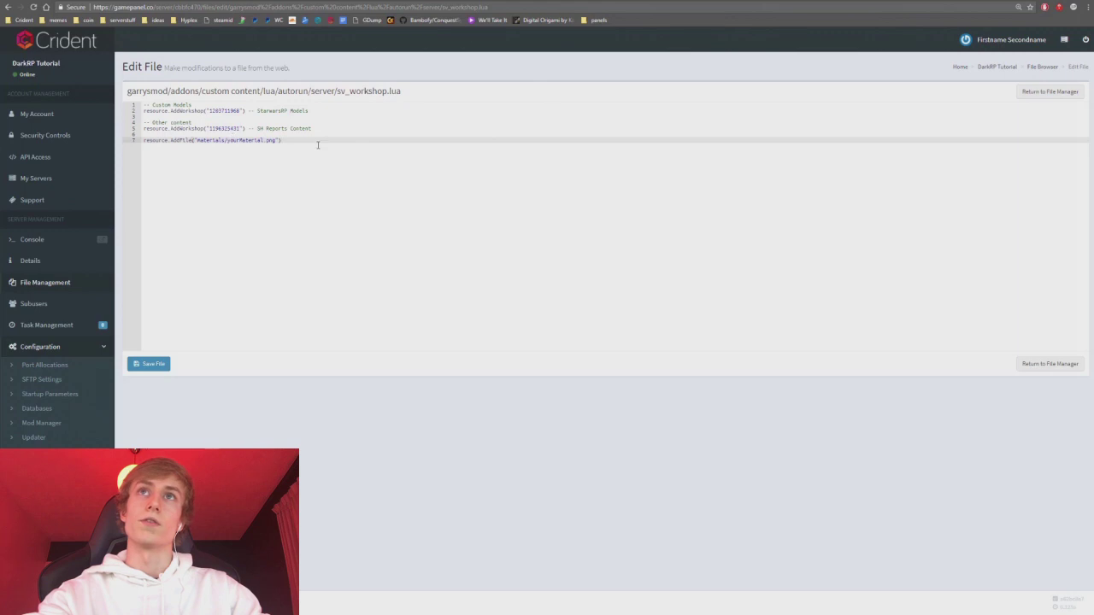
Delete the resource.AddFile line and the blank line above it from the end of the file
drag(318, 145, 118, 144)
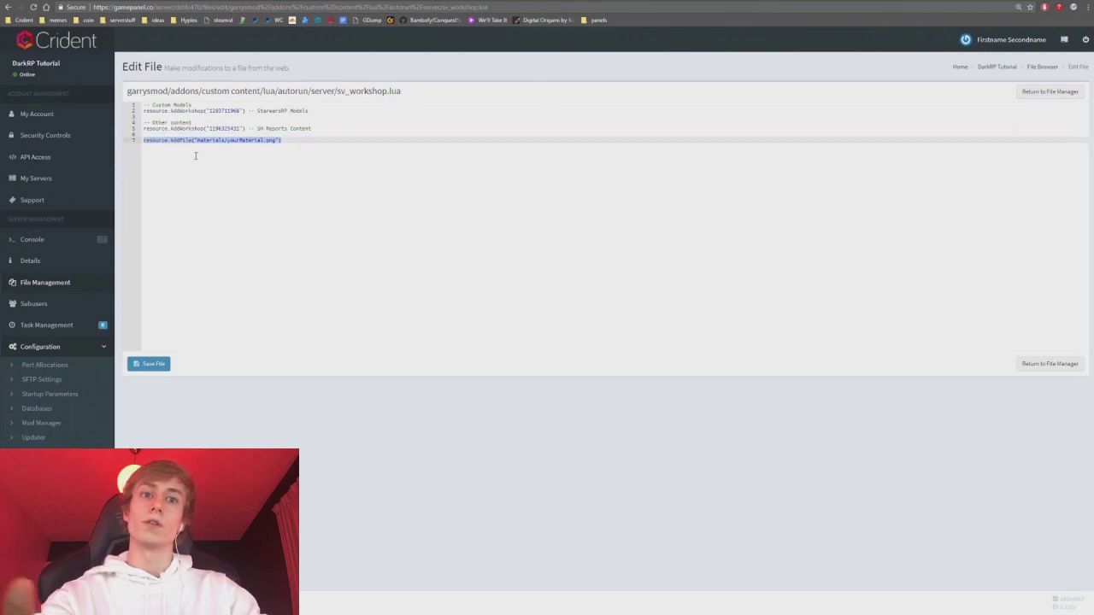
click(284, 141)
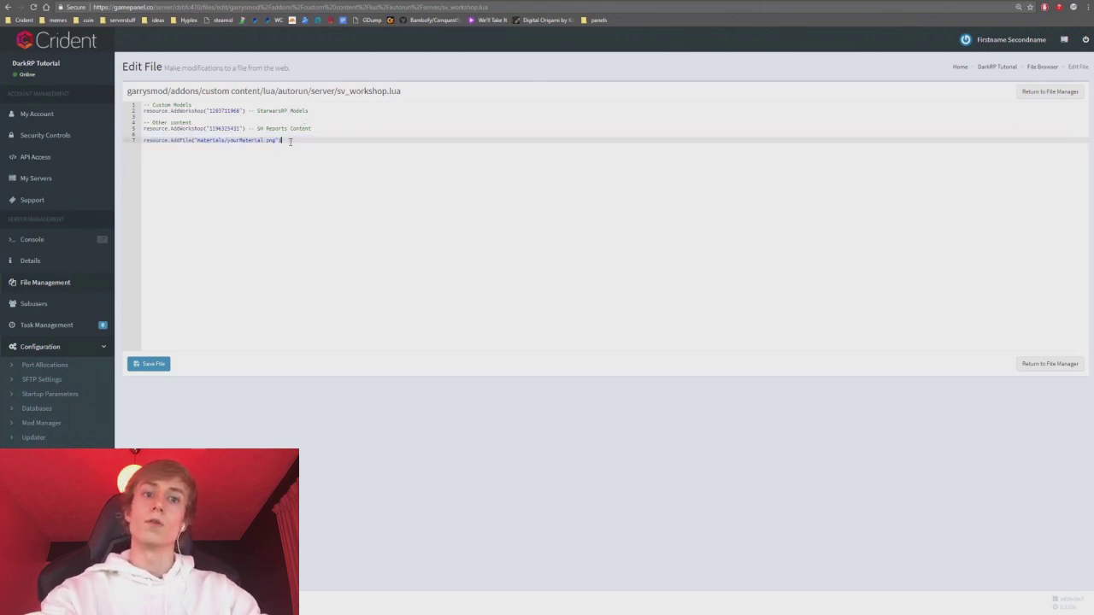
drag(285, 140, 126, 142)
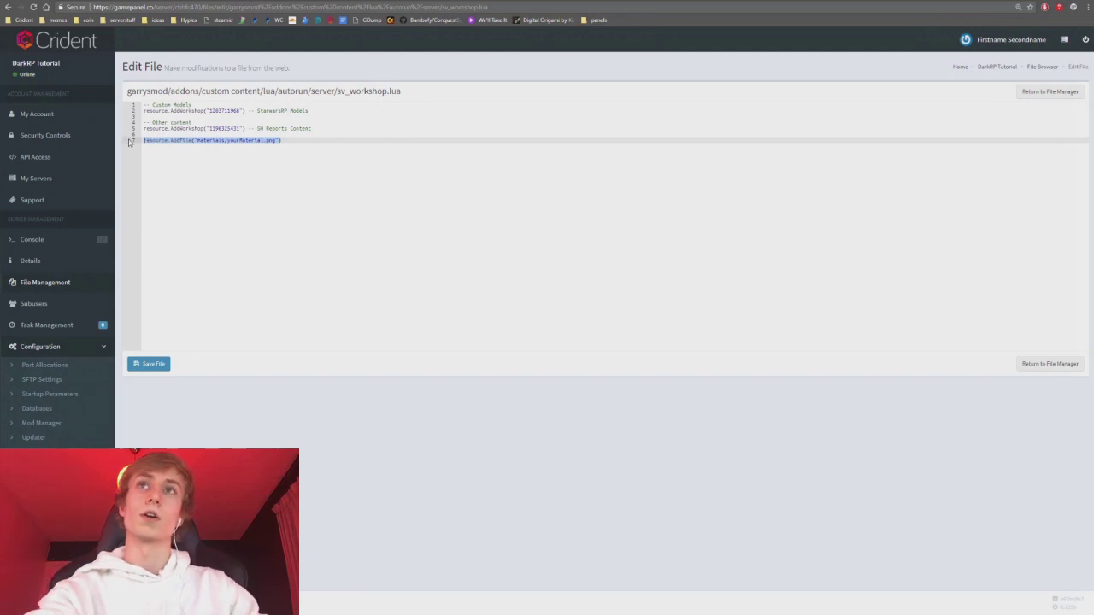
key(BackSpace)
key(BackSpace)
key(BackSpace)
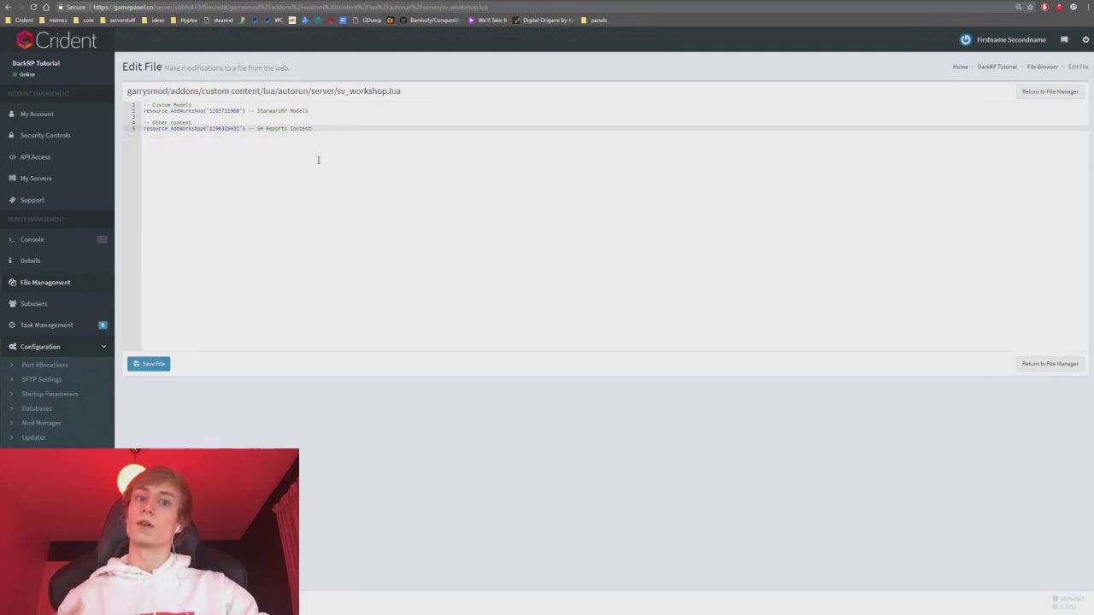
Save sv_workshop.lua and return to the file manager
click(147, 363)
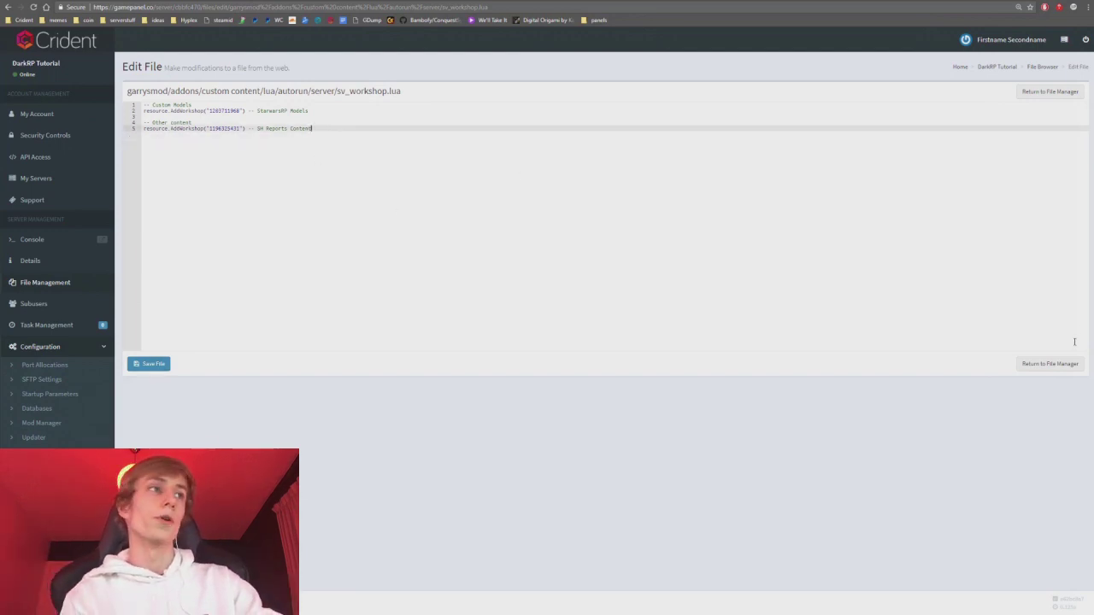
click(1061, 364)
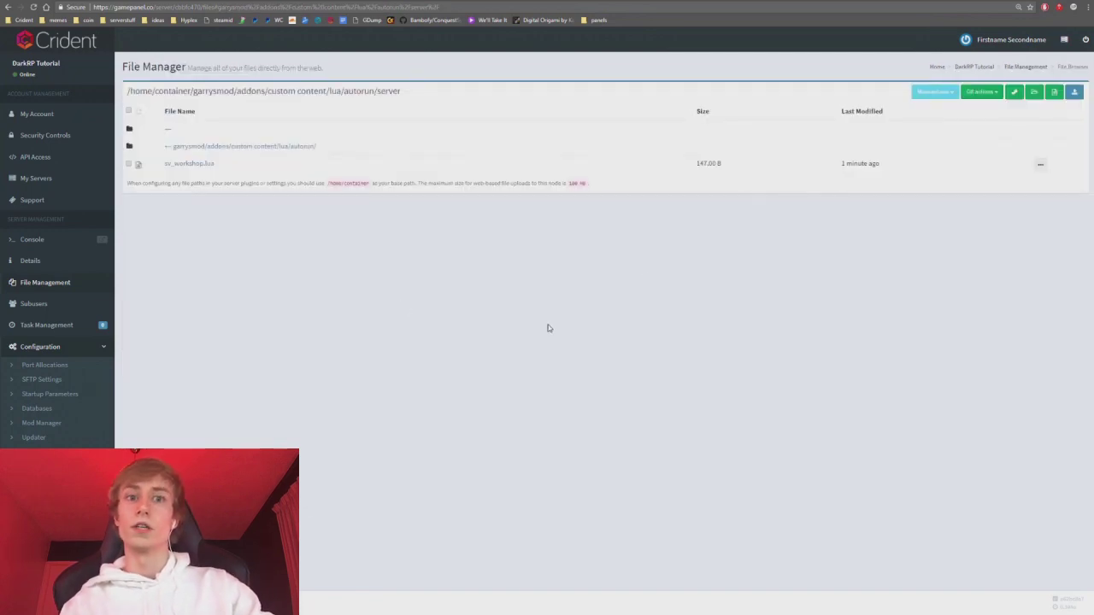